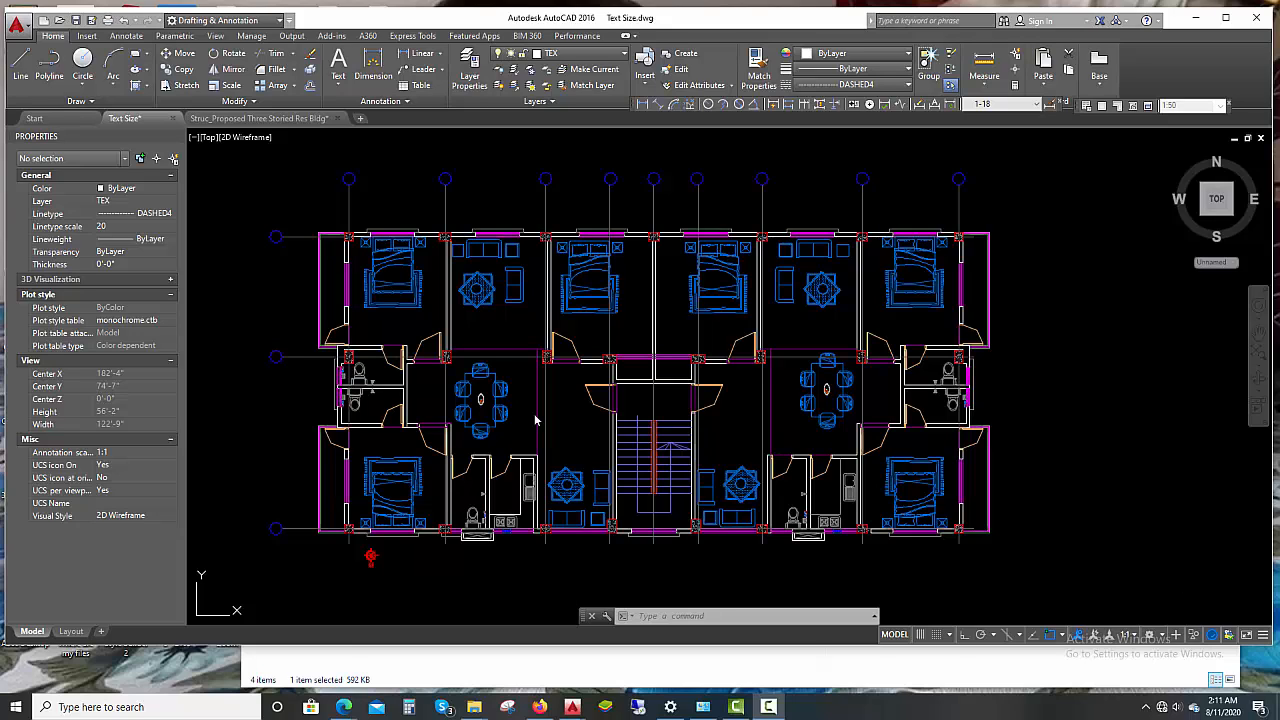
Examine the floor plan on the sheet layout and up close in model space
left_click(70, 631)
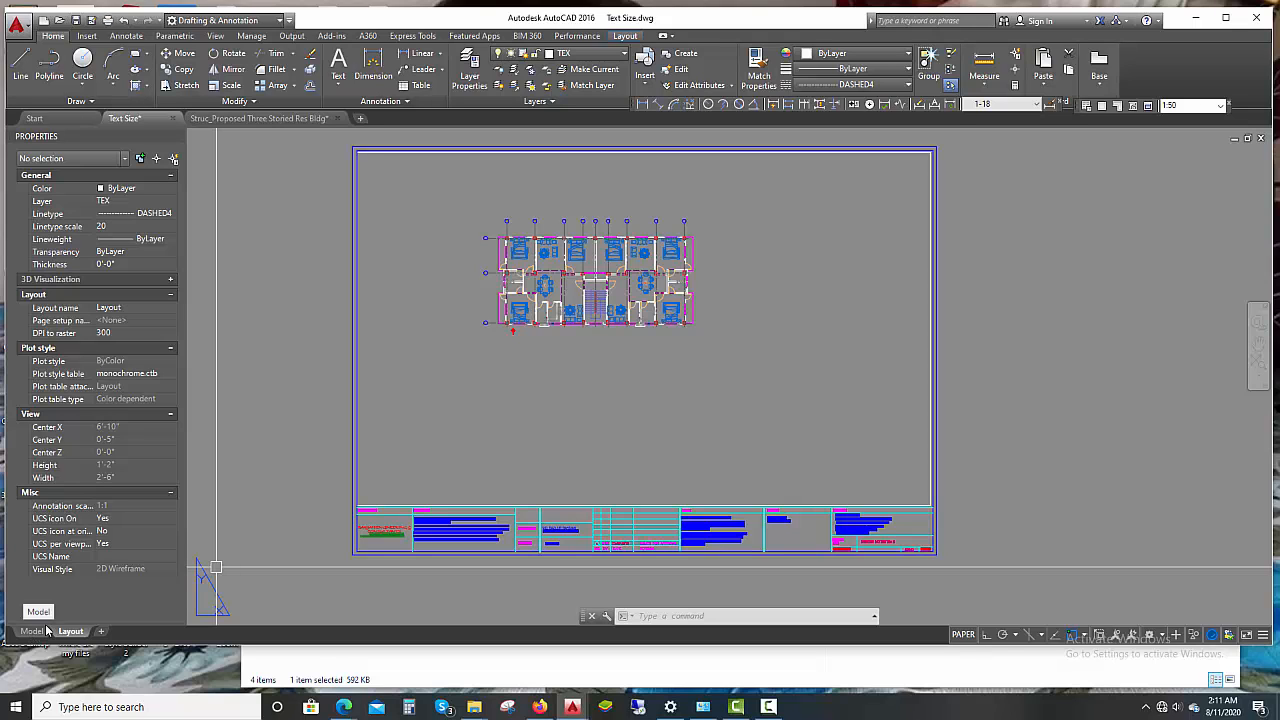
left_click(36, 631)
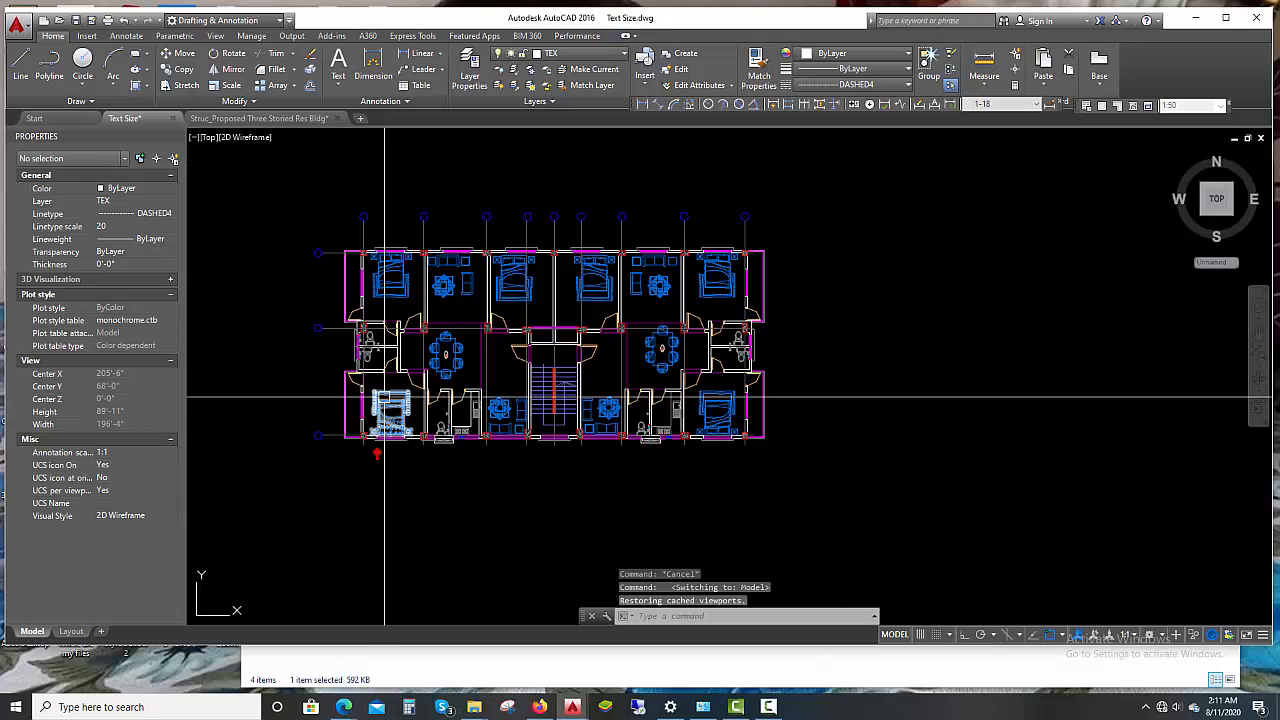
middle_click_drag(384, 398, 480, 406)
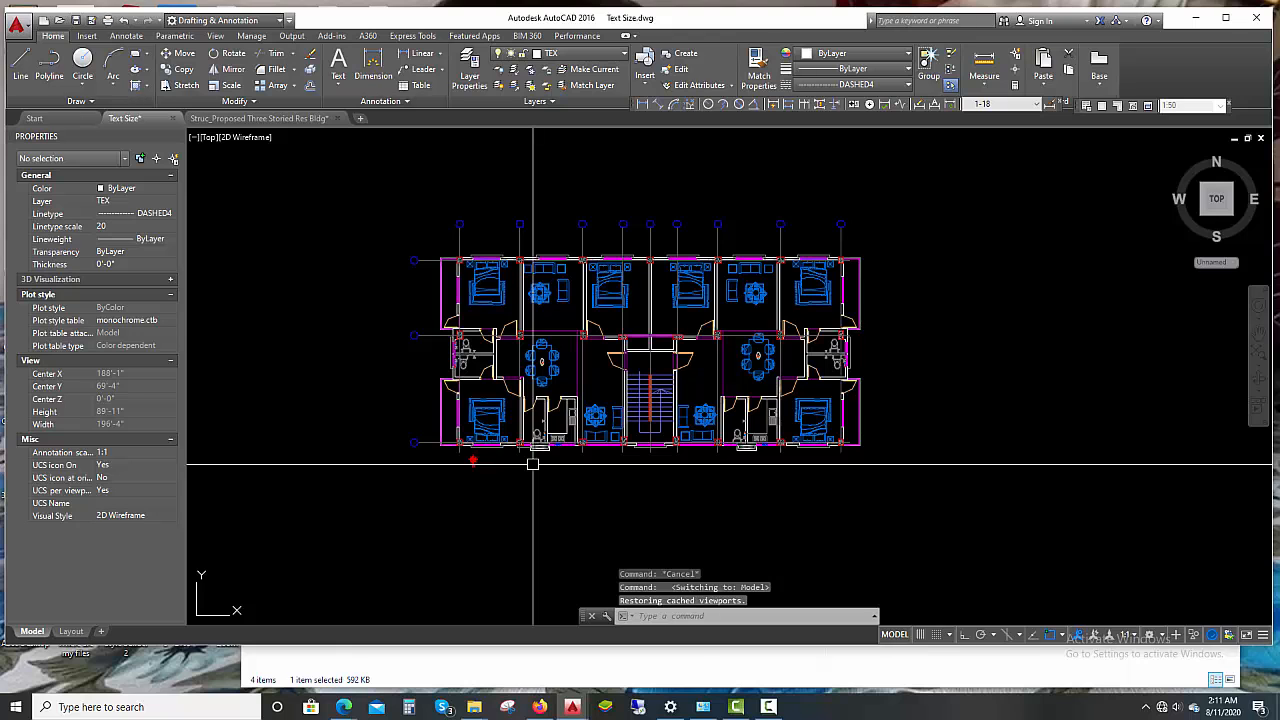
middle_click_drag(533, 464, 479, 482)
middle_click_drag(550, 418, 520, 427)
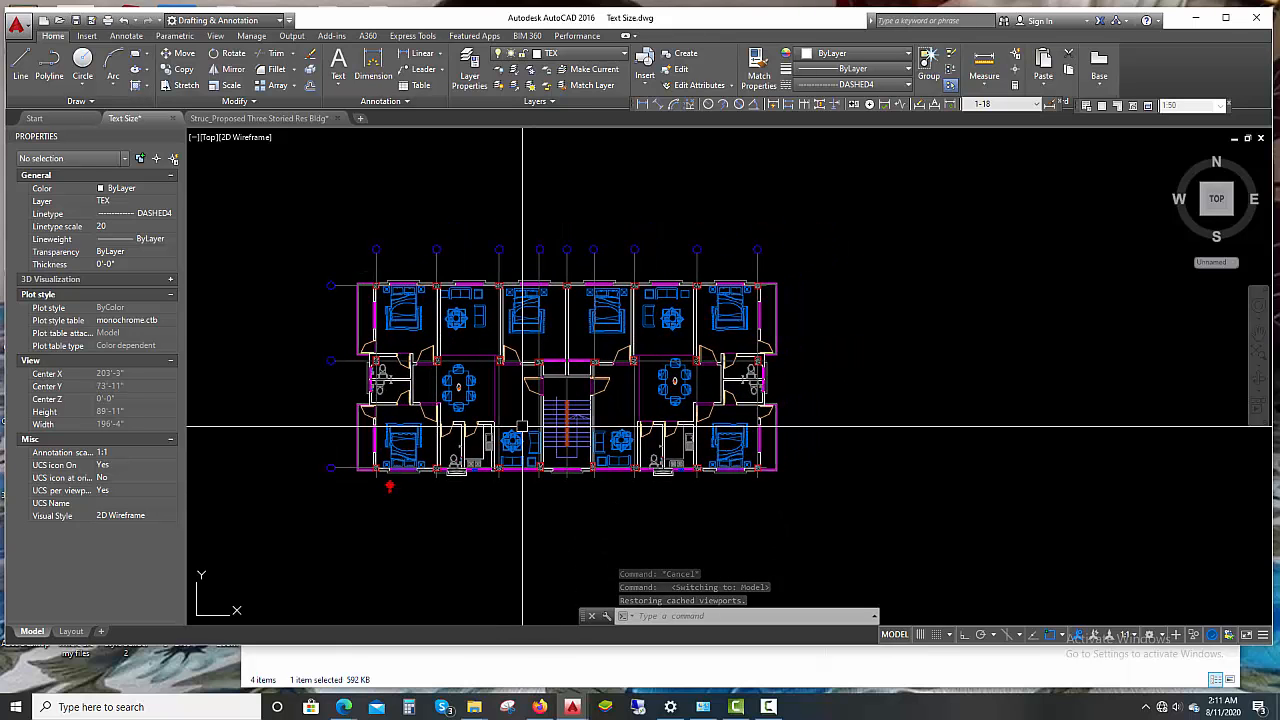
scroll(515, 427, "up", 3)
scroll(502, 420, "down", 3)
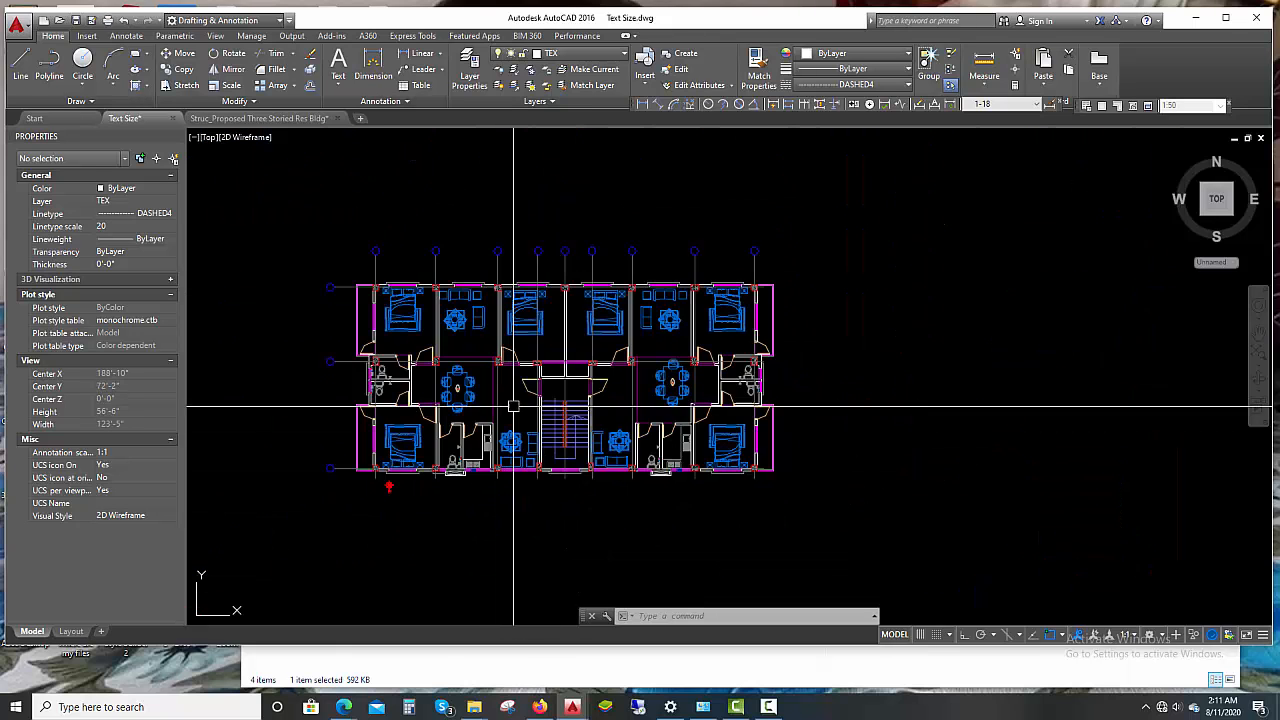
scroll(501, 382, "up", 5)
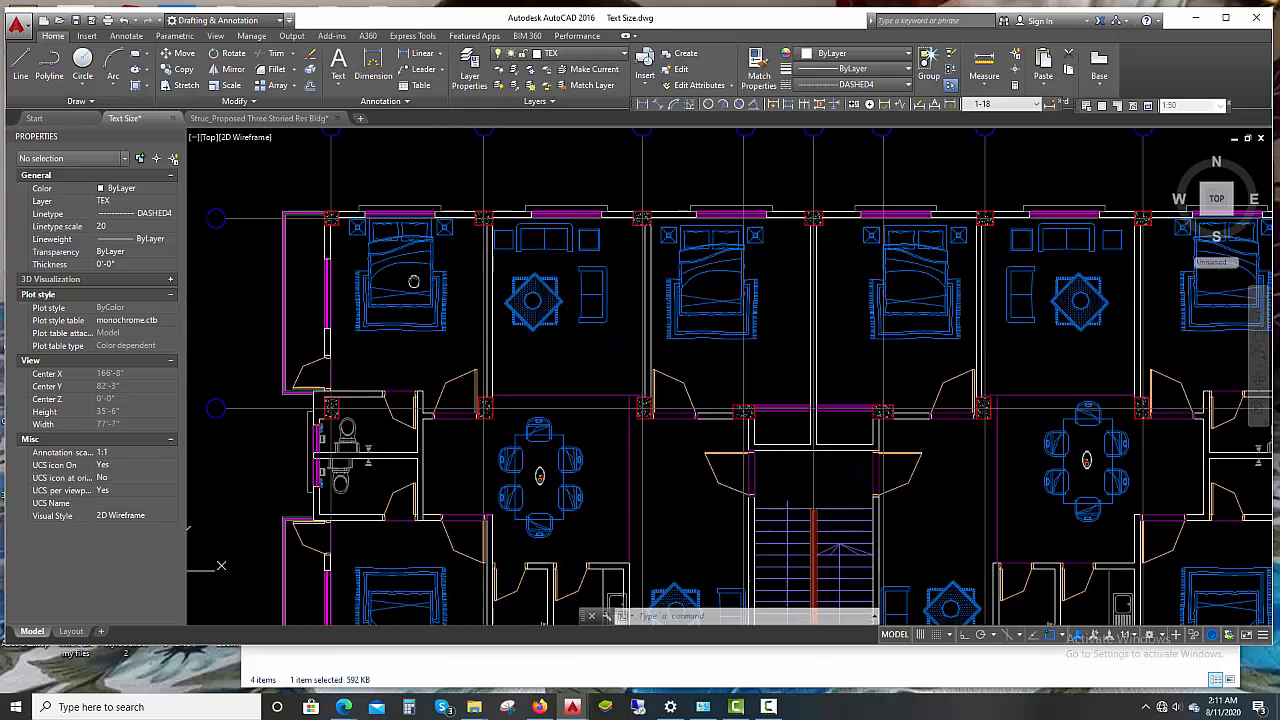
scroll(702, 380, "down", 2)
middle_click_drag(702, 380, 609, 329)
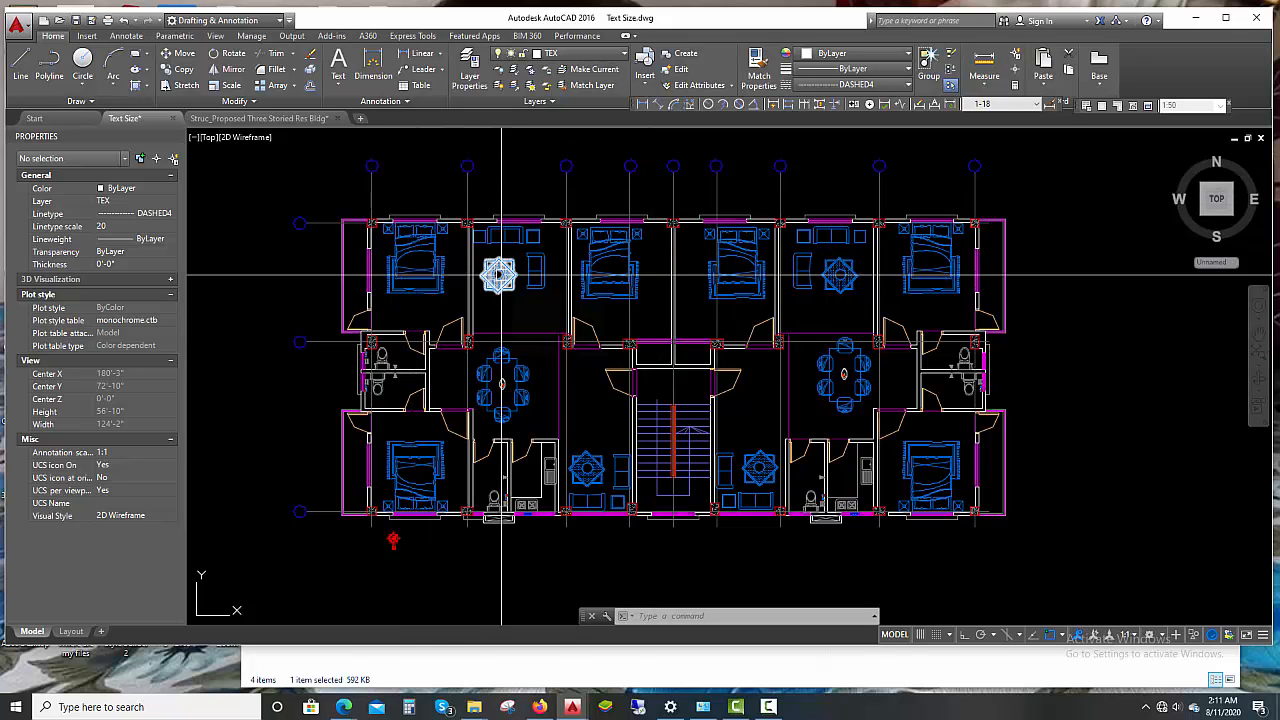
Add the multiline text DRAWING ROOM below the rug in the upper-left sitting area, with its frame widened to fit one line
type("mt")
key("Return")
scroll(553, 327, "up", 3)
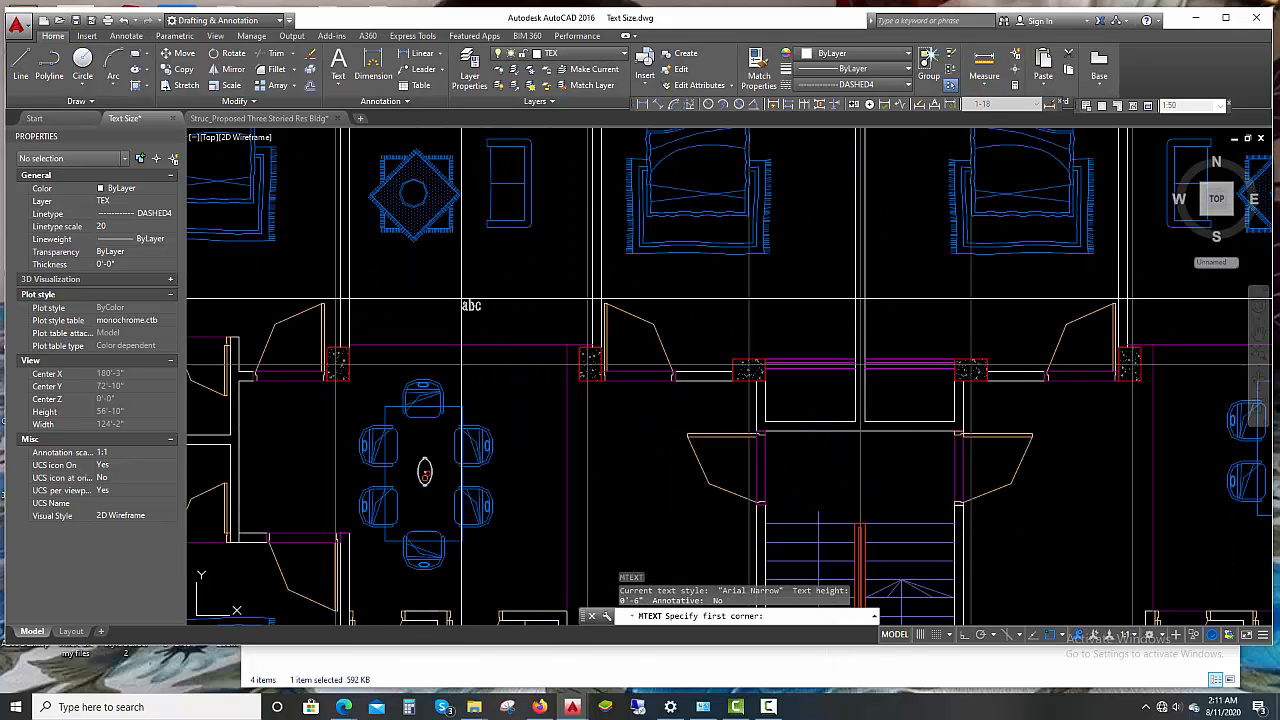
middle_click_drag(463, 305, 535, 360)
left_click(491, 338)
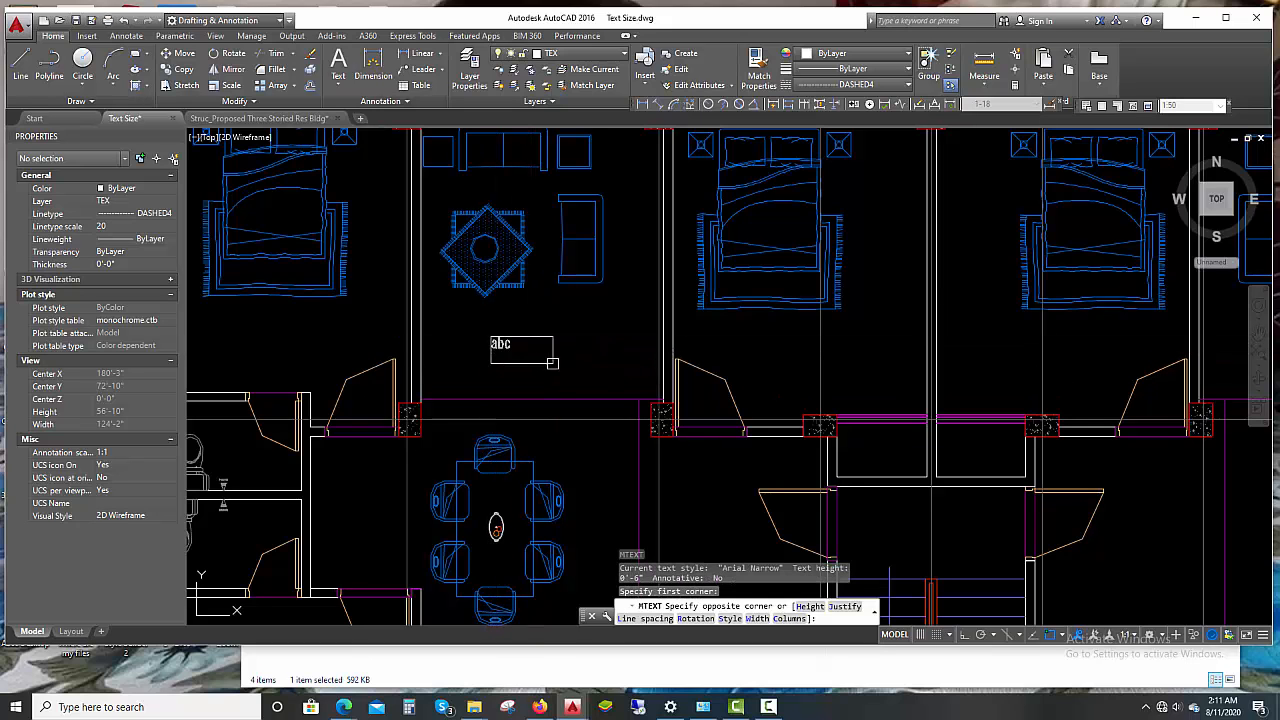
left_click(552, 362)
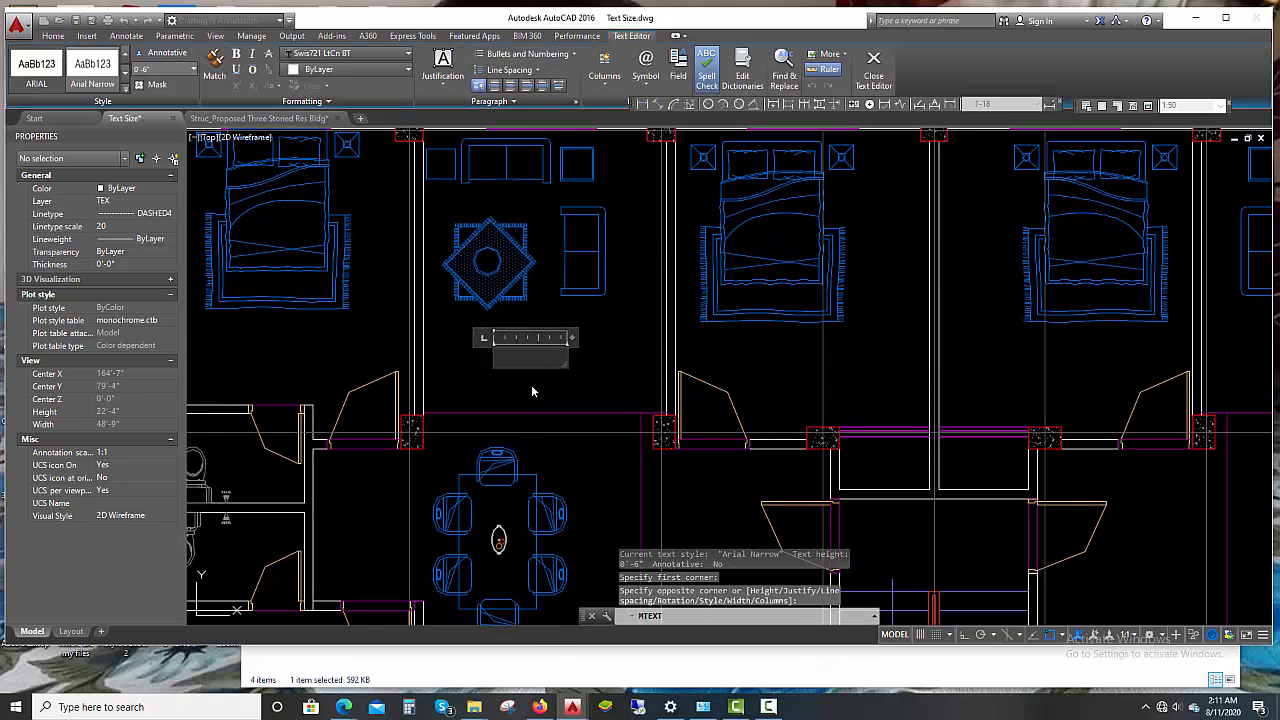
middle_click_drag(512, 372, 520, 394)
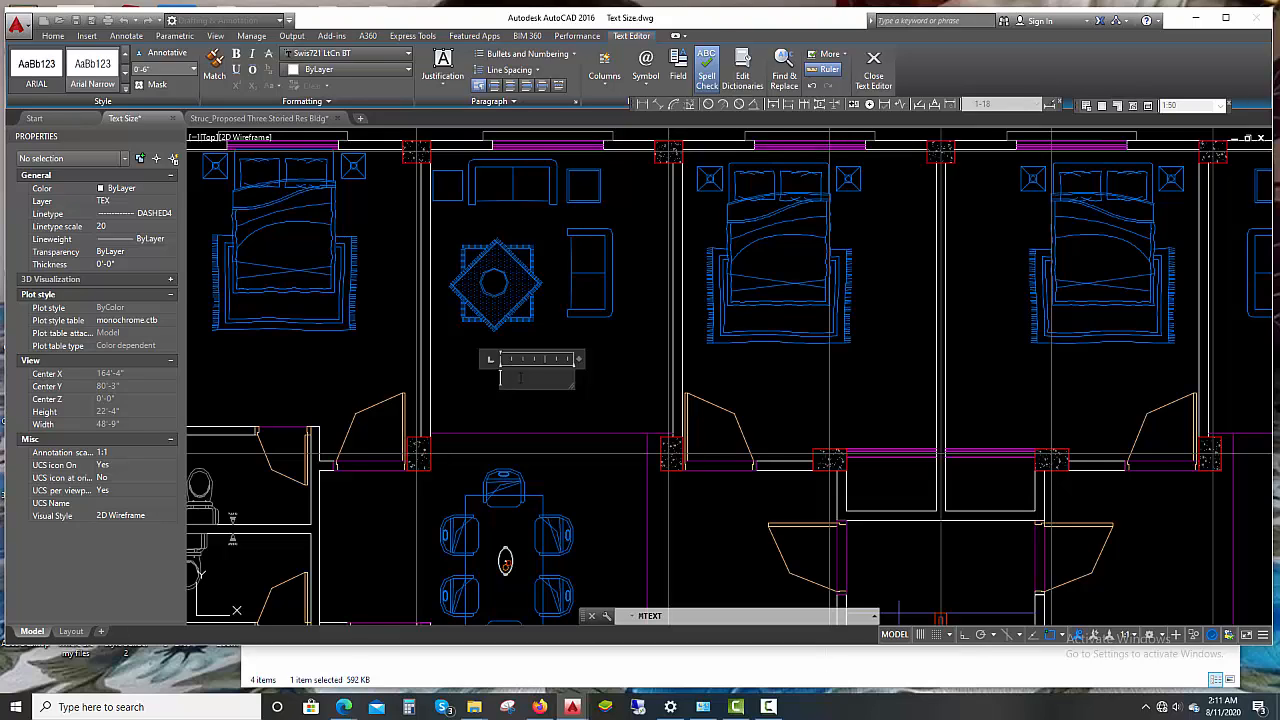
type("RAWING")
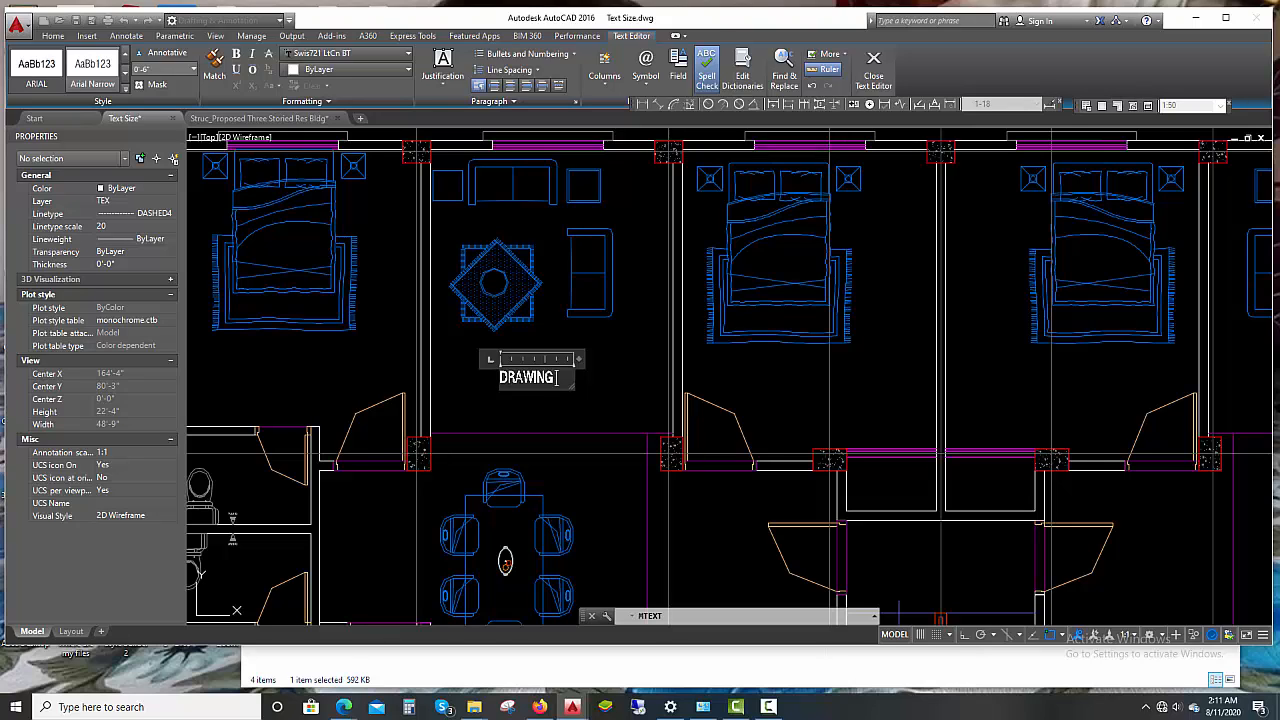
type(" ROOM")
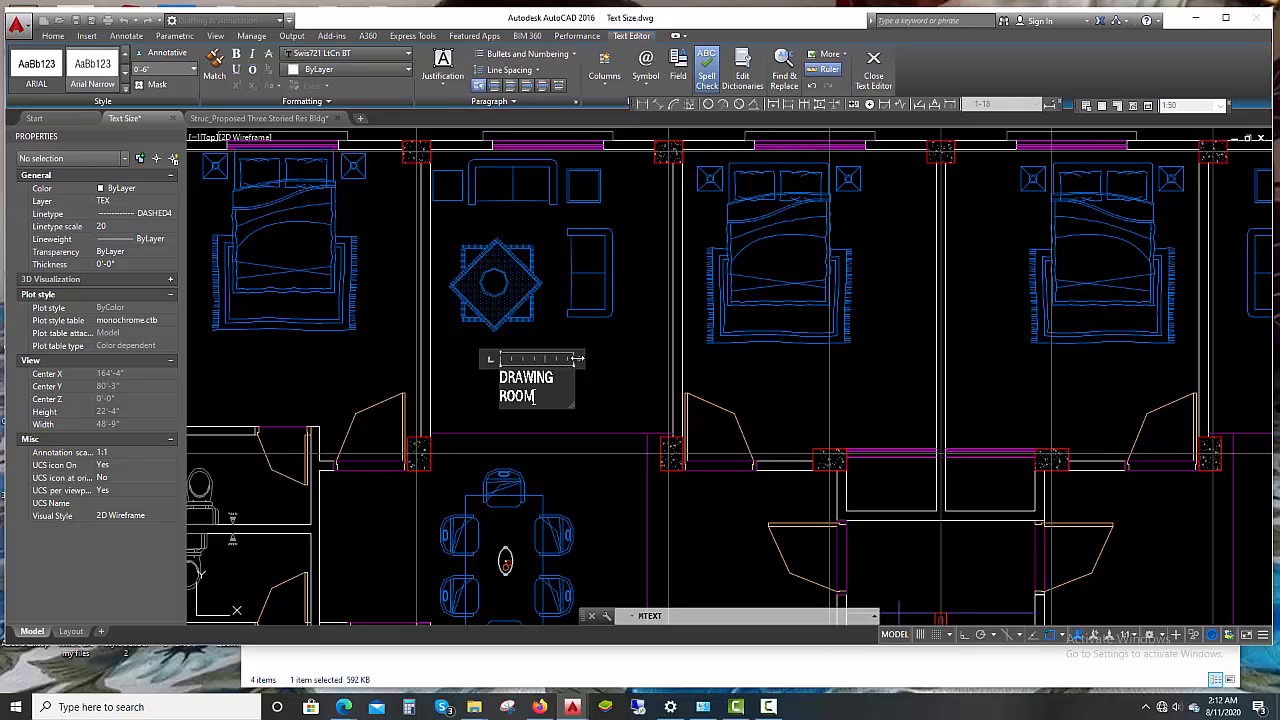
left_click_drag(584, 360, 612, 350)
left_click(588, 410)
scroll(588, 410, "down", 3)
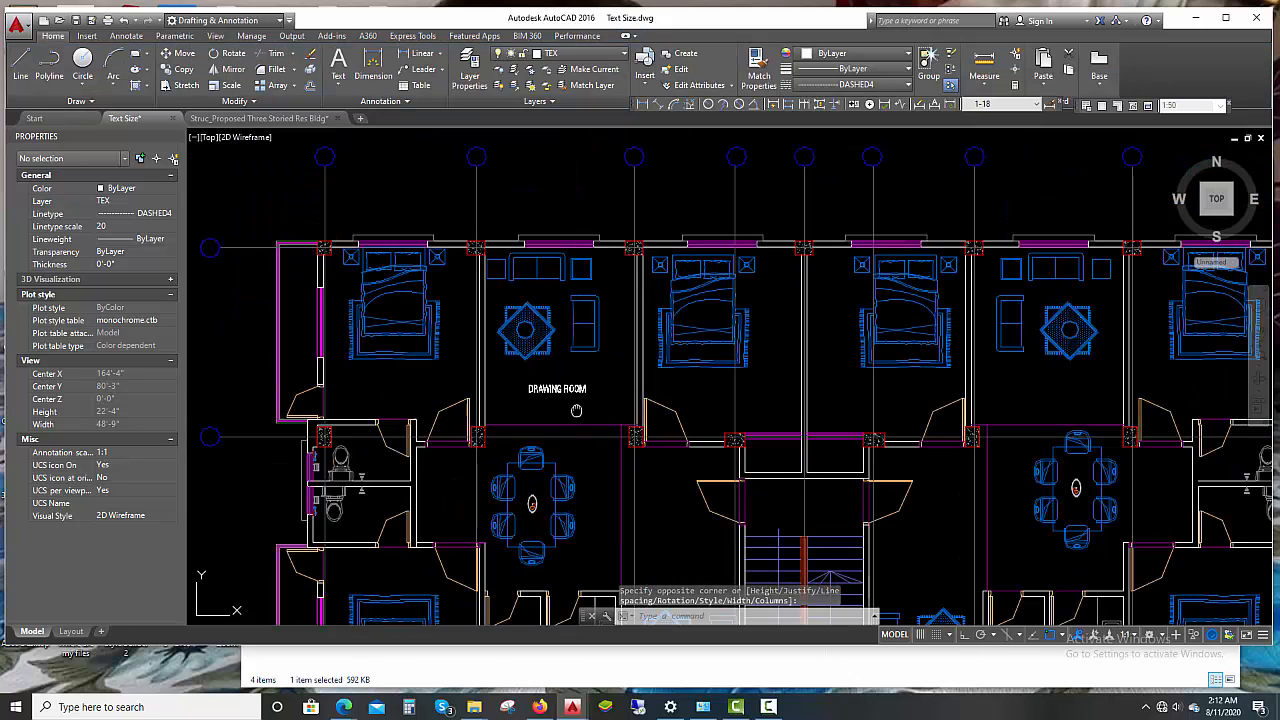
Copy the DRAWING ROOM label to the first grid bubble above the plan's upper-left column
scroll(620, 340, "up", 5)
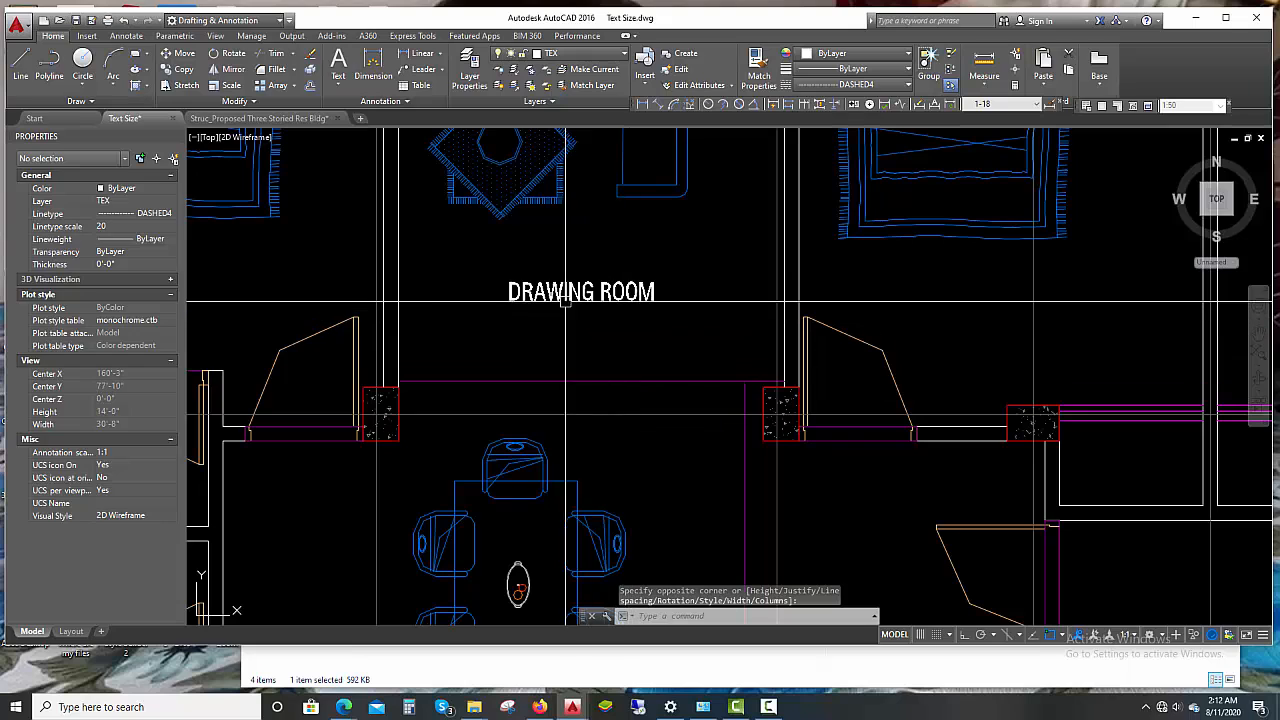
left_click(562, 295)
type("co")
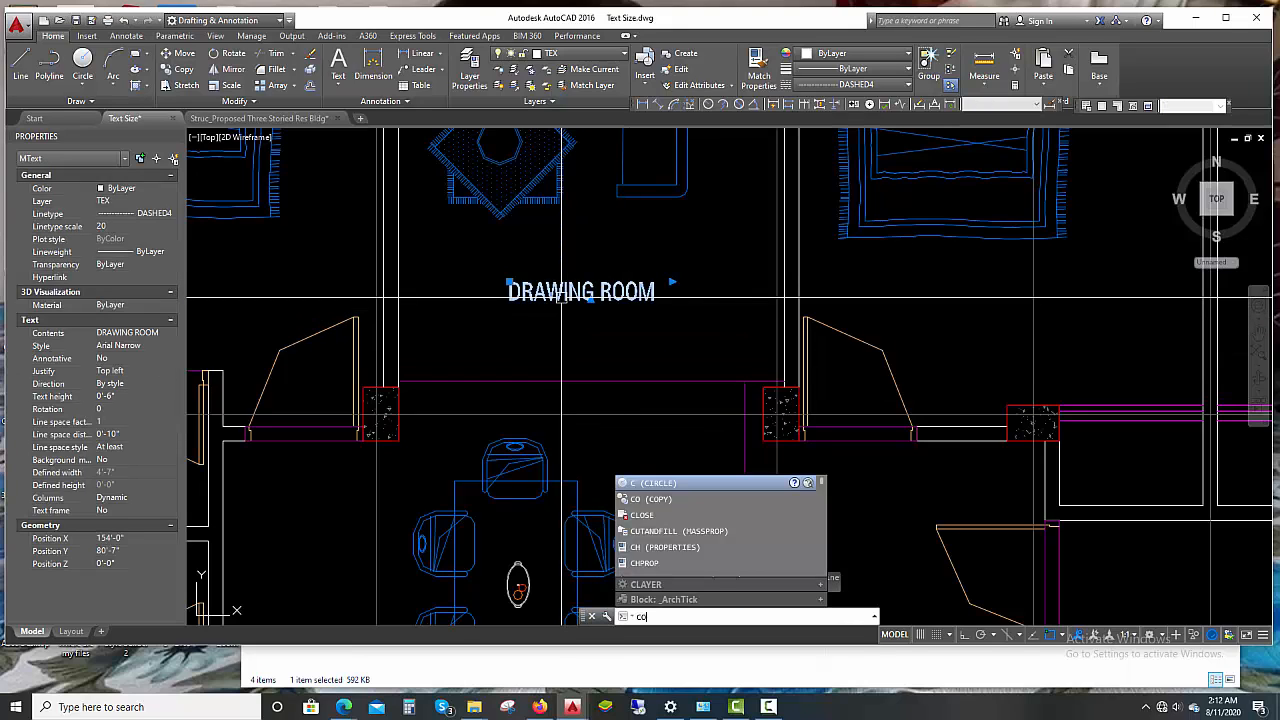
key("Return")
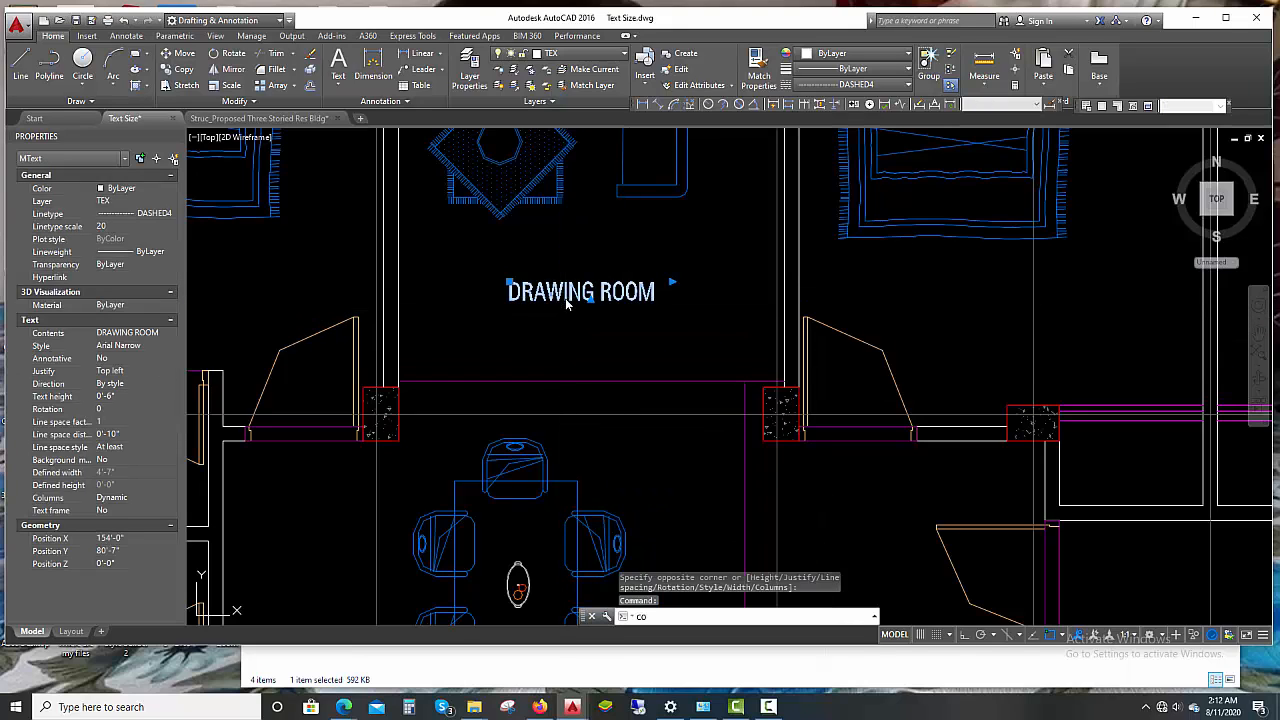
left_click(562, 298)
scroll(591, 414, "down", 6)
scroll(537, 291, "up", 4)
scroll(663, 397, "up", 4)
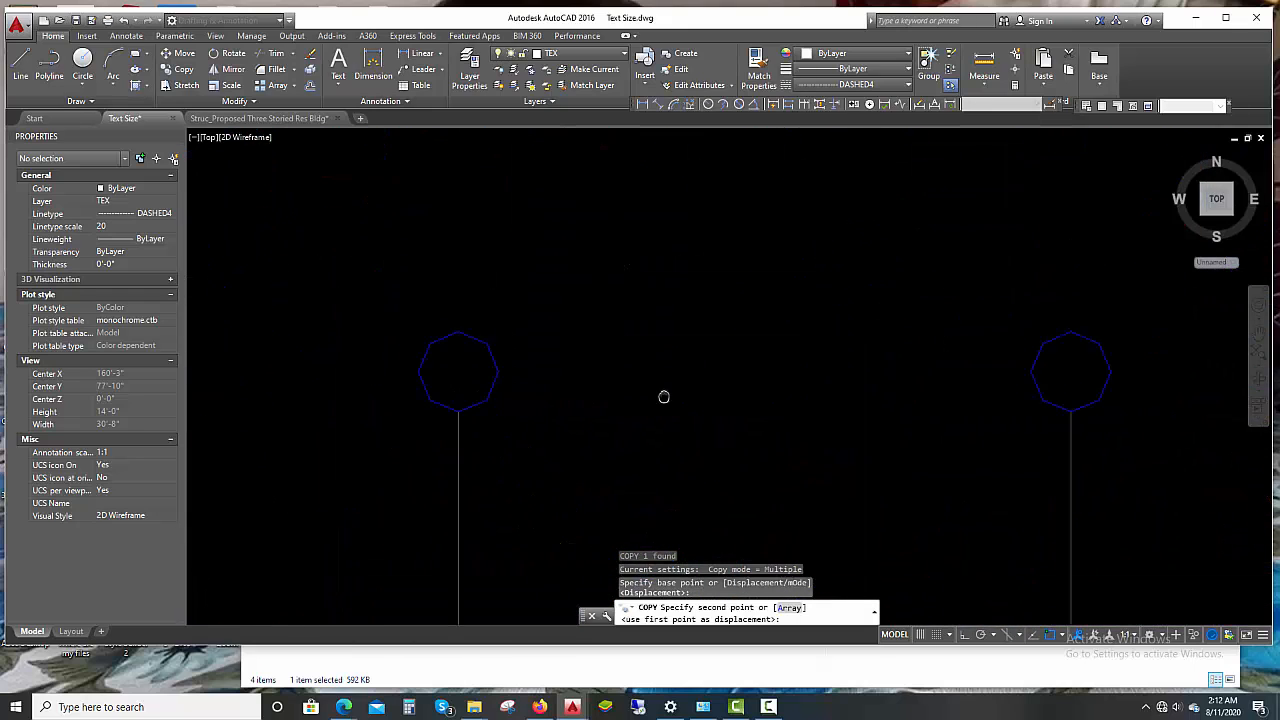
left_click(522, 395)
key("Escape")
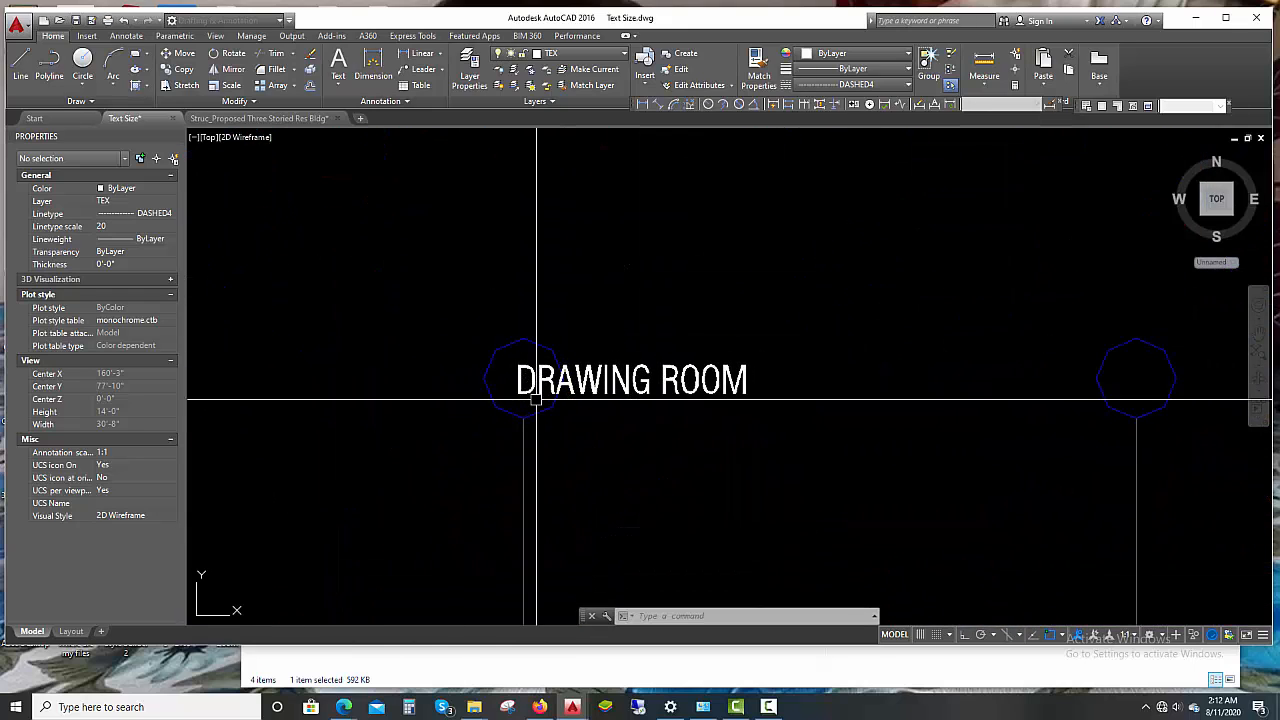
Replace the text of the copy in the first grid bubble with A
double_click(590, 380)
left_click_drag(750, 380, 519, 383)
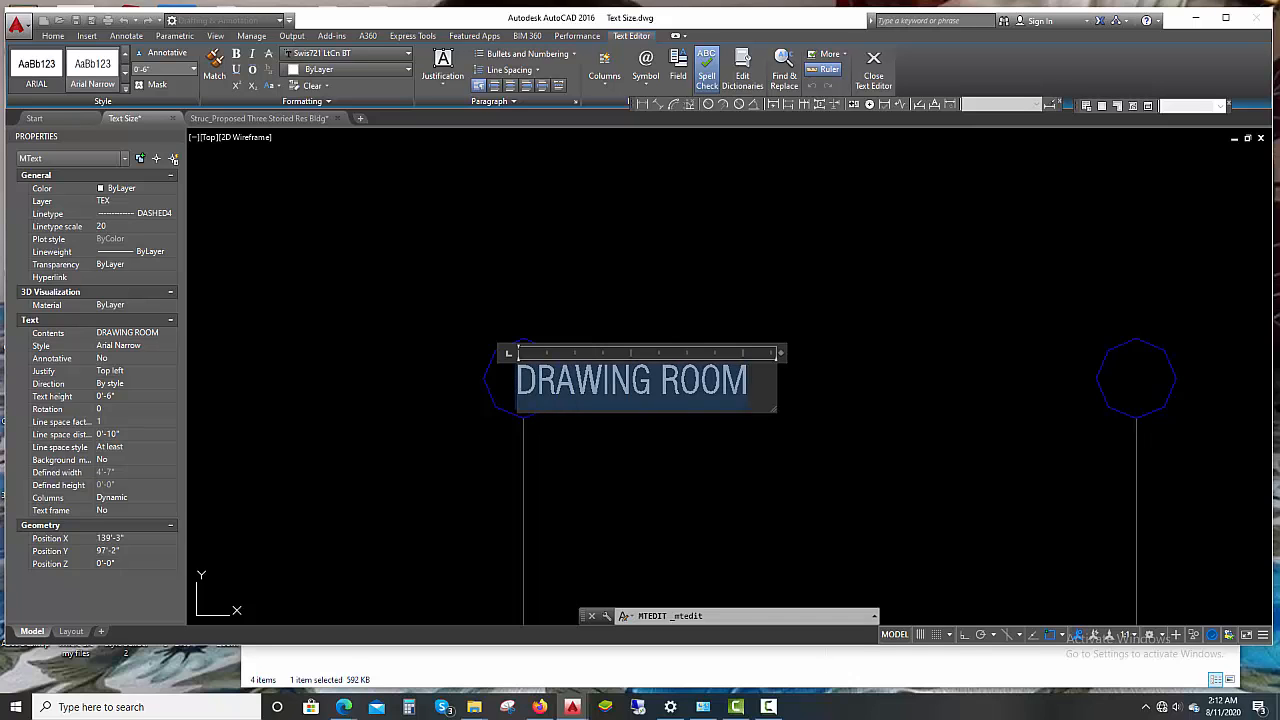
type("A")
left_click(714, 469)
Copy the grid label A to just right of the north symbol below the plan
scroll(725, 377, "down", 4)
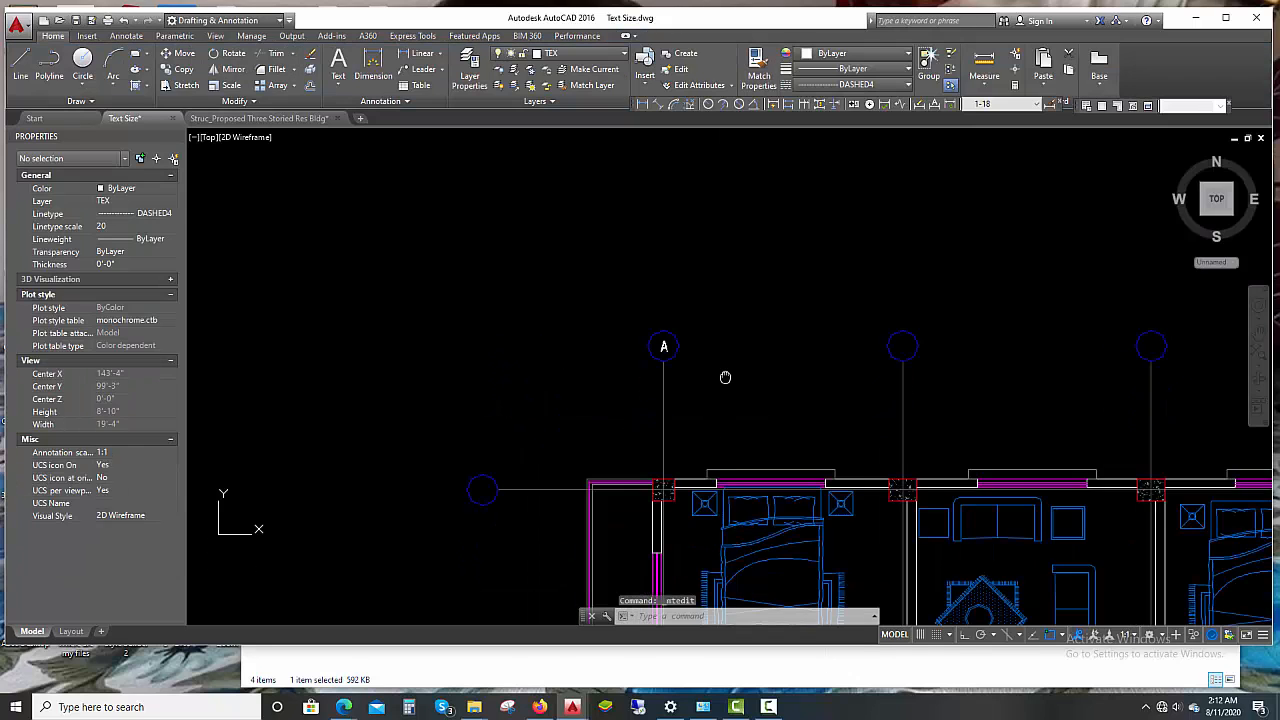
scroll(677, 366, "up", 4)
left_click(620, 286)
type("c")
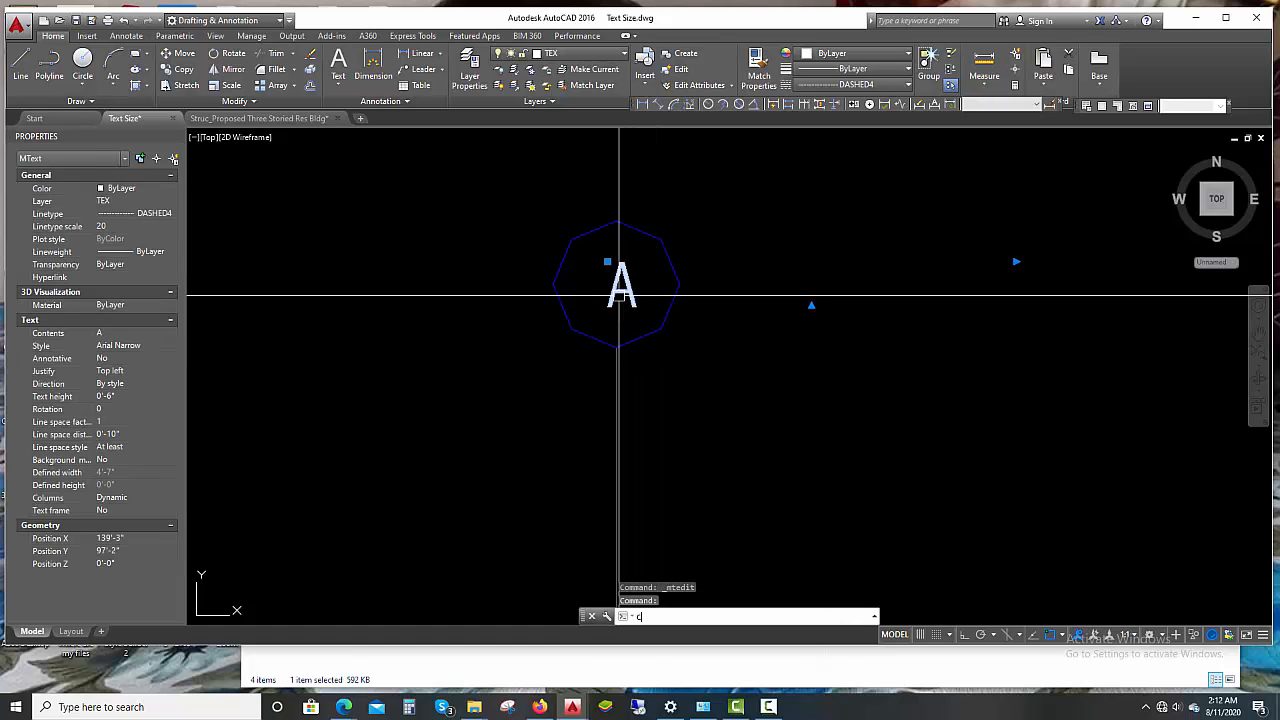
type("o")
key("Return")
left_click(619, 298)
scroll(686, 409, "down", 7)
scroll(707, 462, "up", 3)
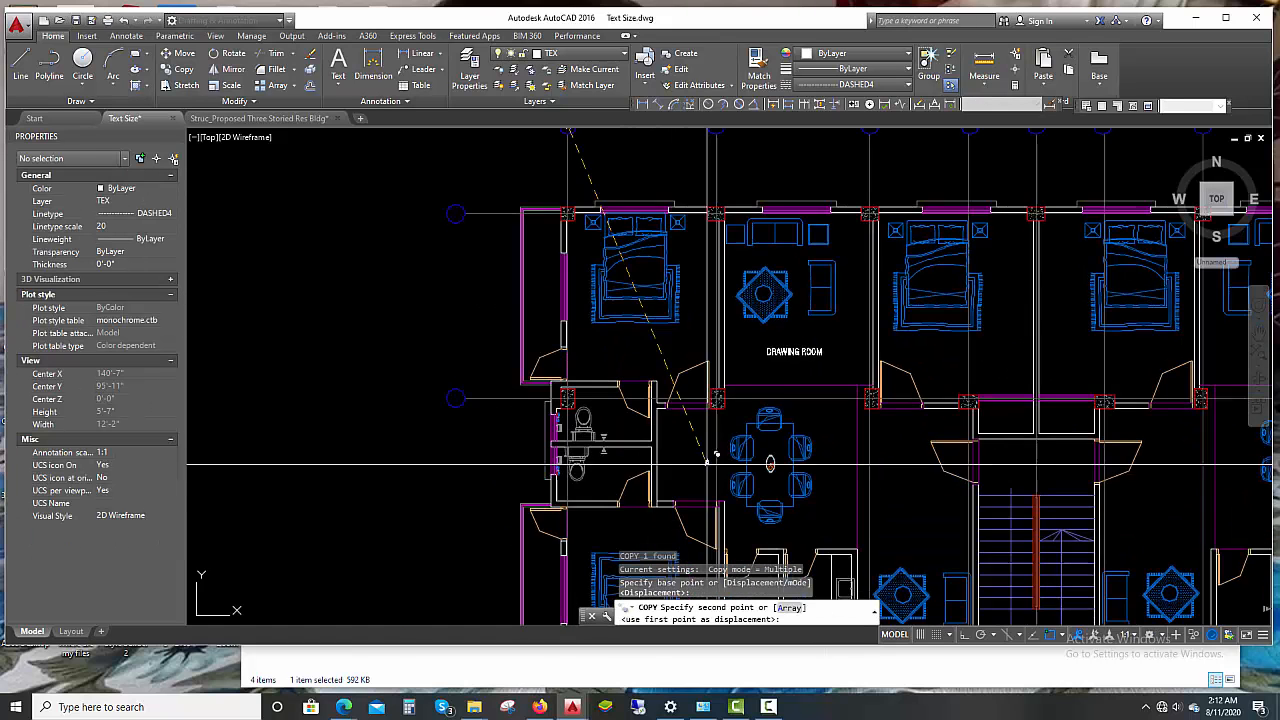
scroll(707, 462, "down", 3)
middle_click_drag(662, 540, 560, 237)
scroll(562, 310, "up", 6)
left_click(531, 354)
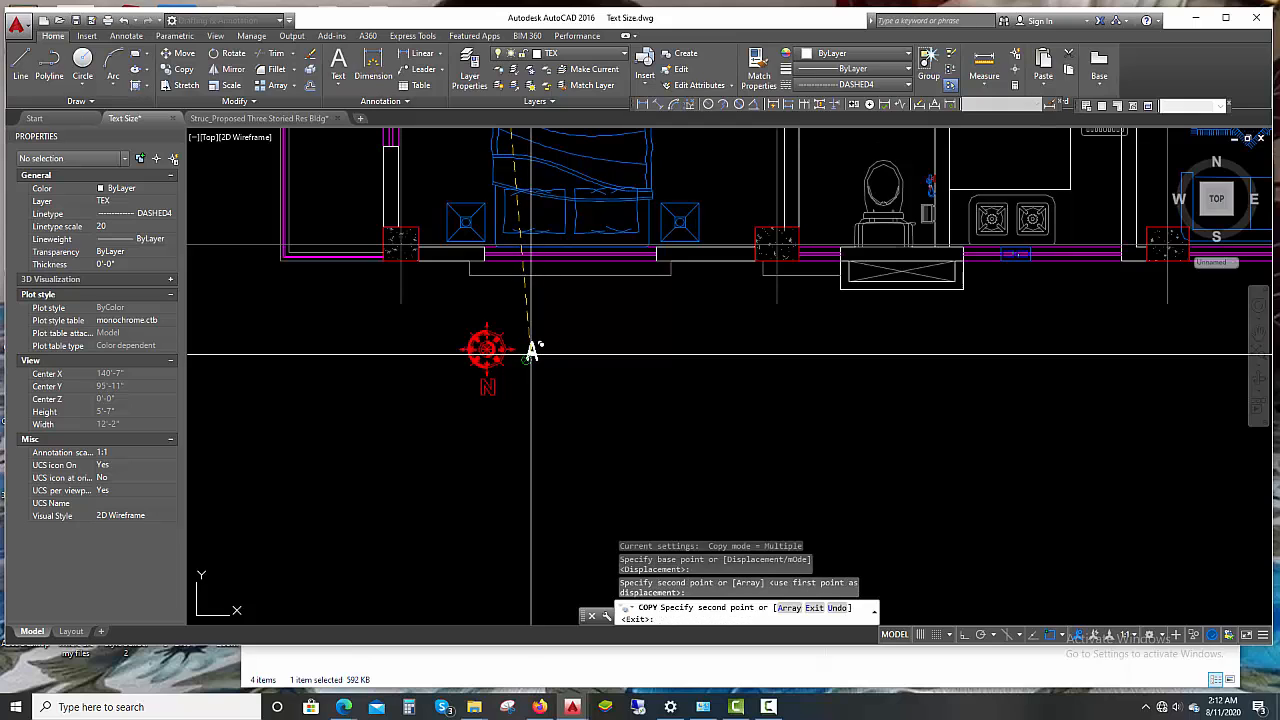
scroll(531, 354, "up", 5)
key("Escape")
Replace the copied A beside the north symbol with the title TYPICAL FLOOR PLAN
left_click(568, 364)
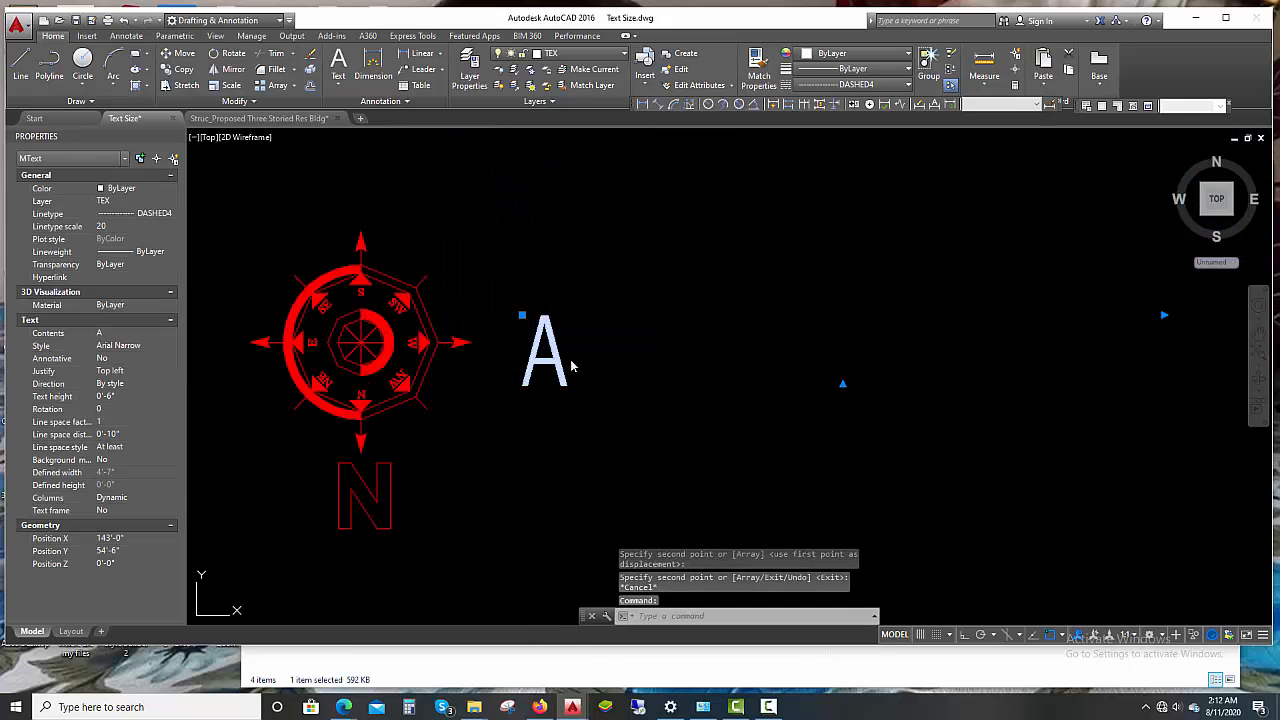
double_click(568, 362)
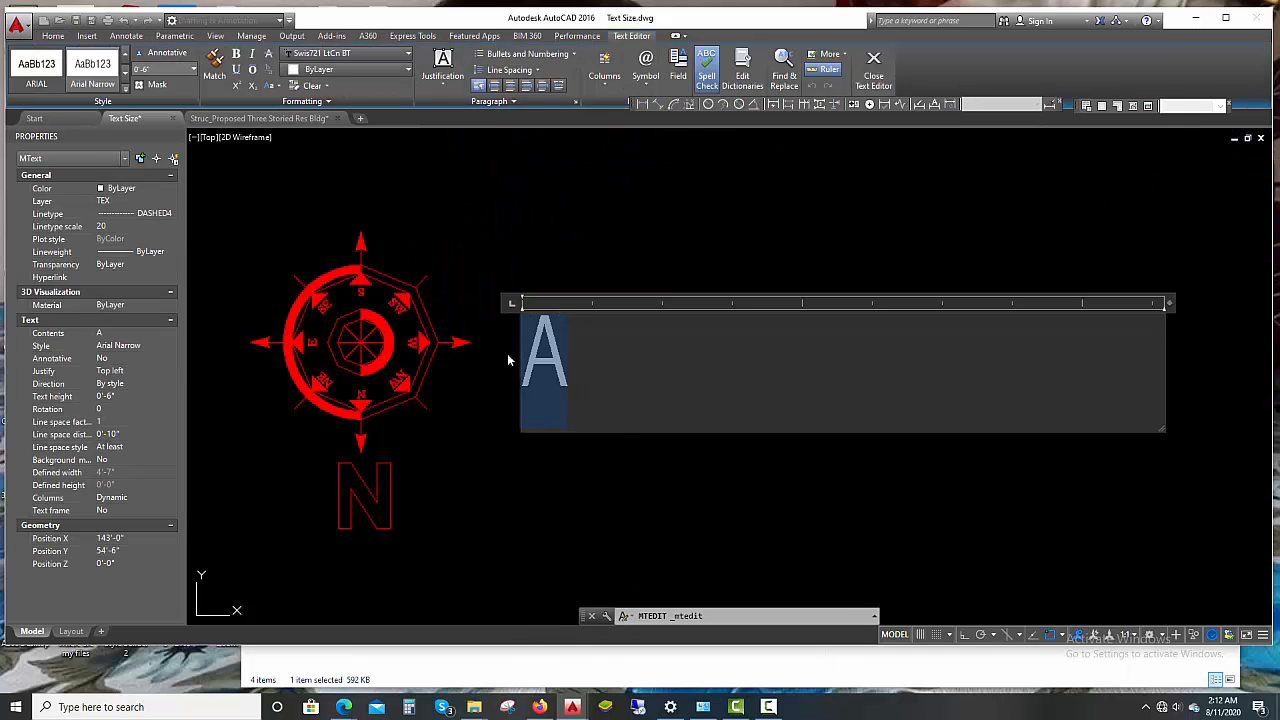
type("TYP")
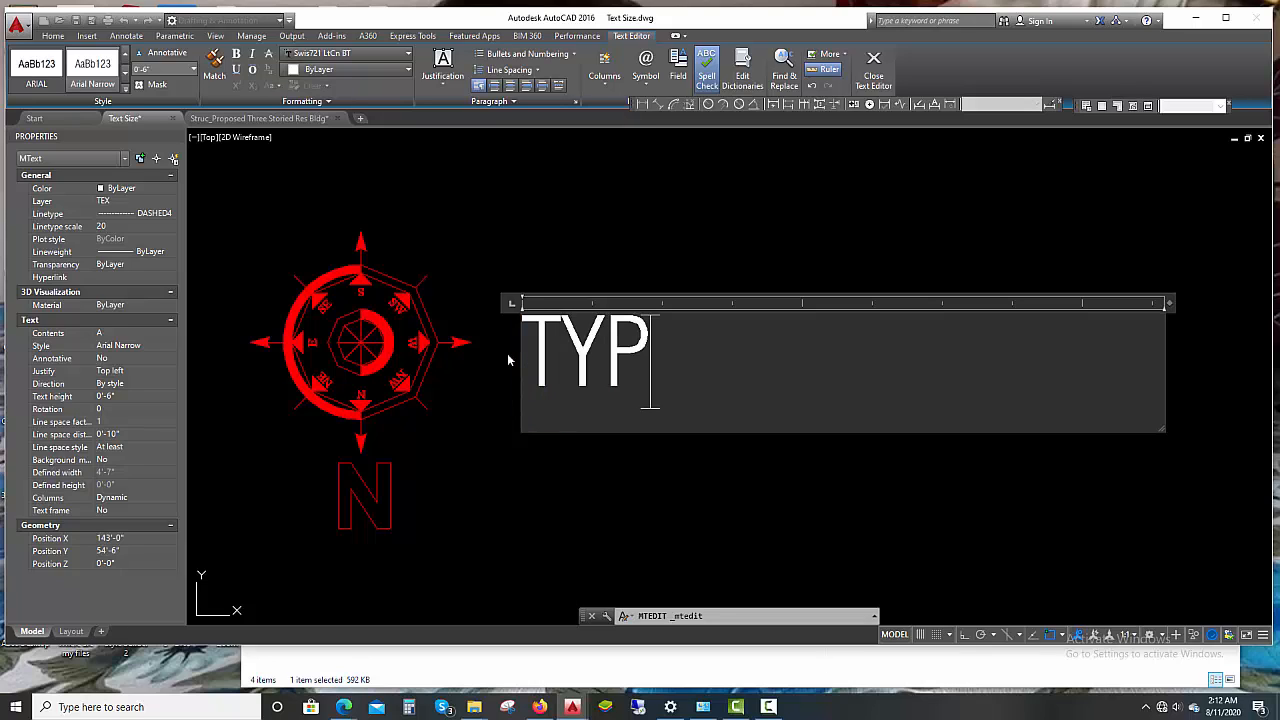
type("ICAL ")
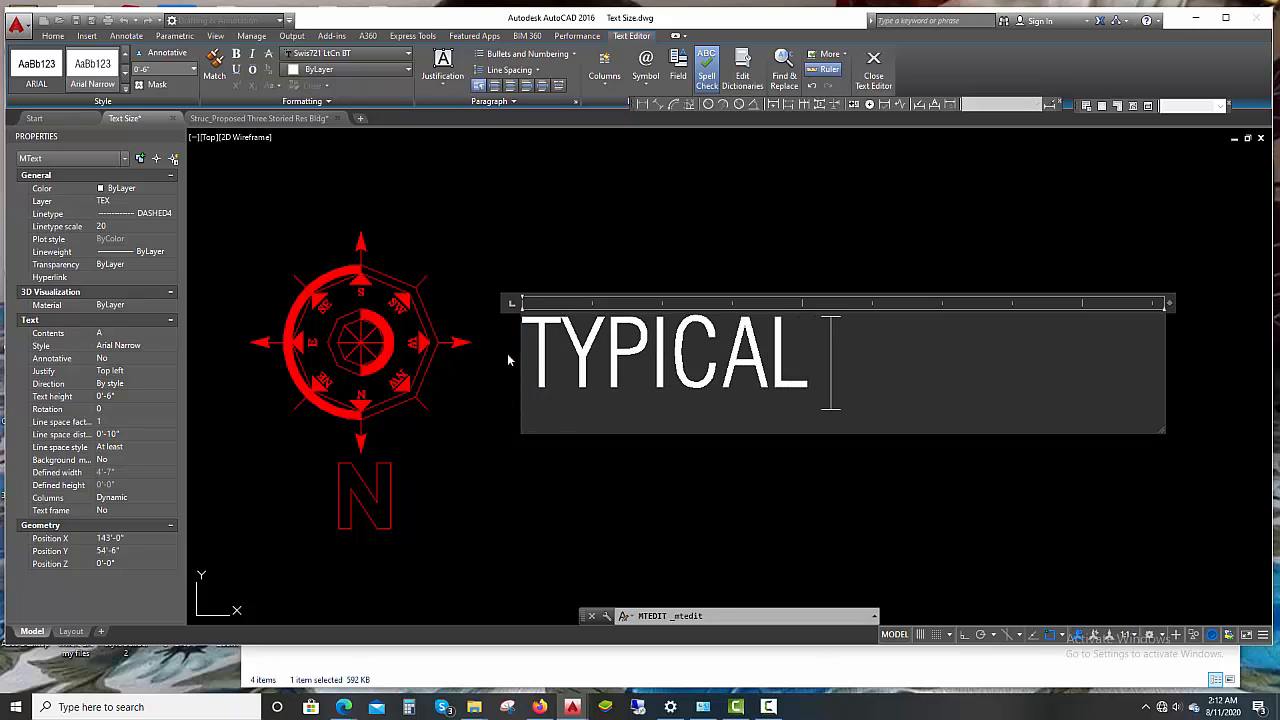
type("FLOOR  ")
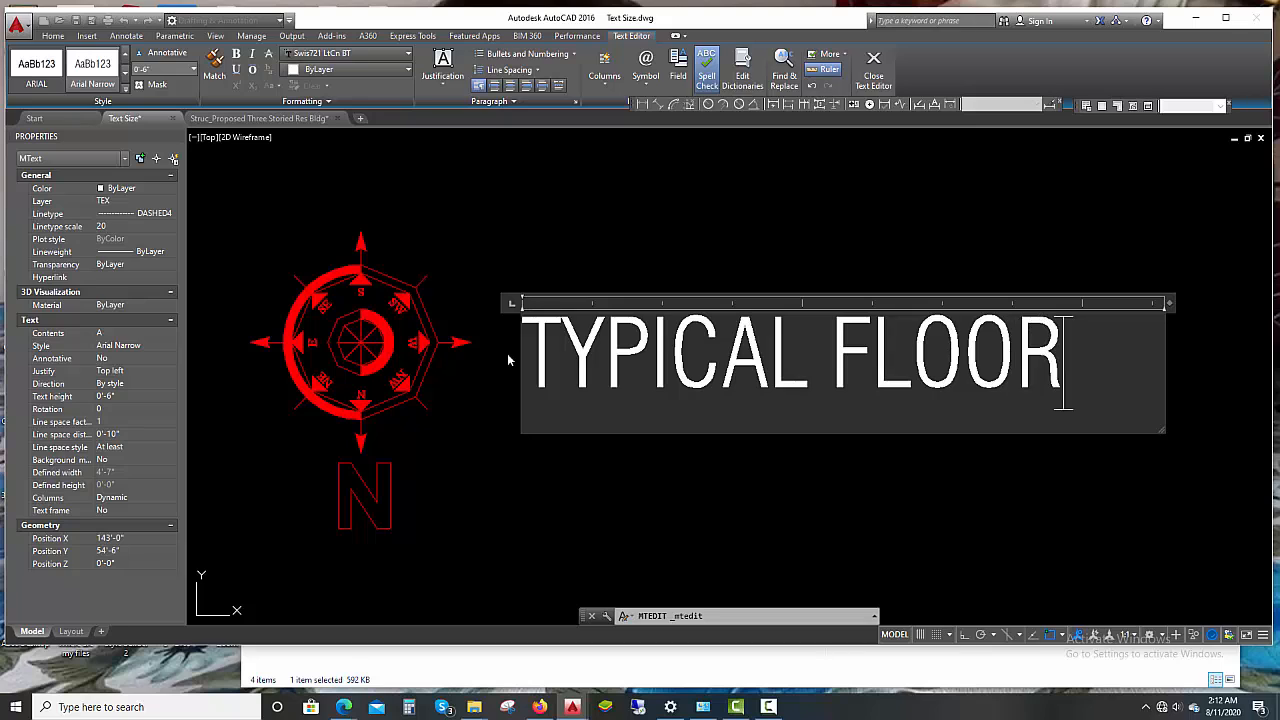
type("PLAN")
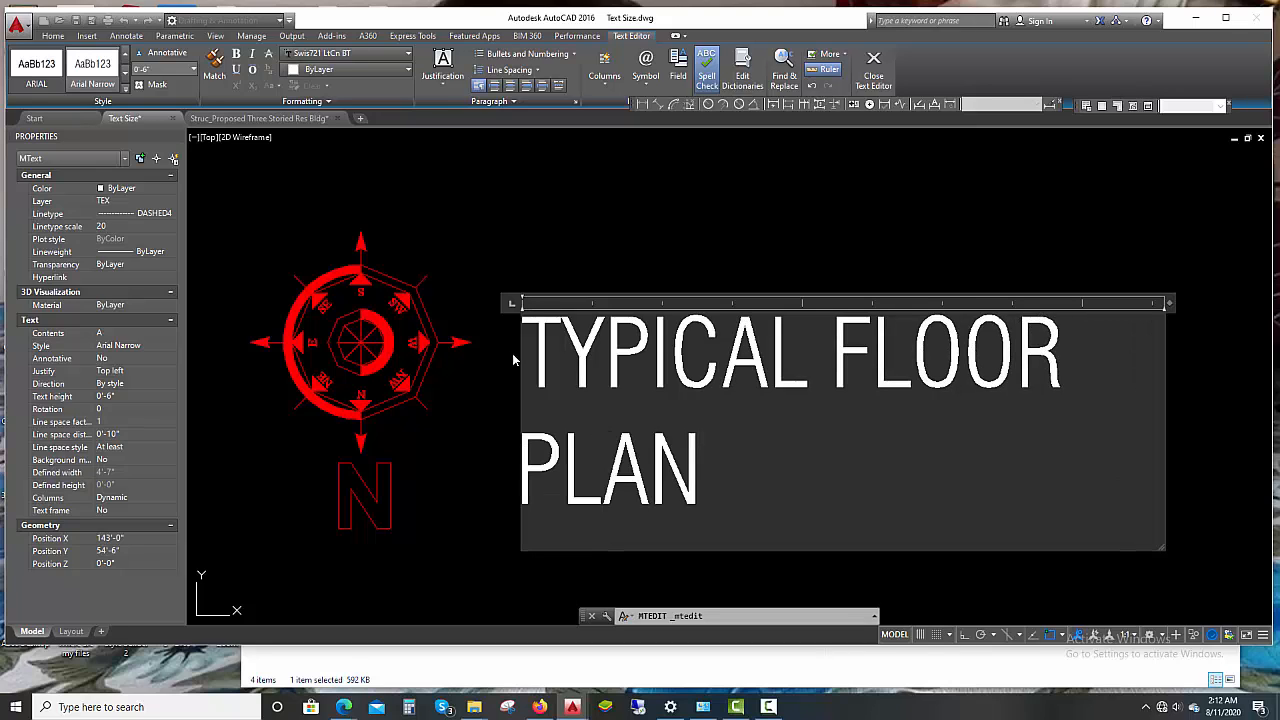
Widen the title's text frame so the words fit on a single line
scroll(512, 358, "down", 4)
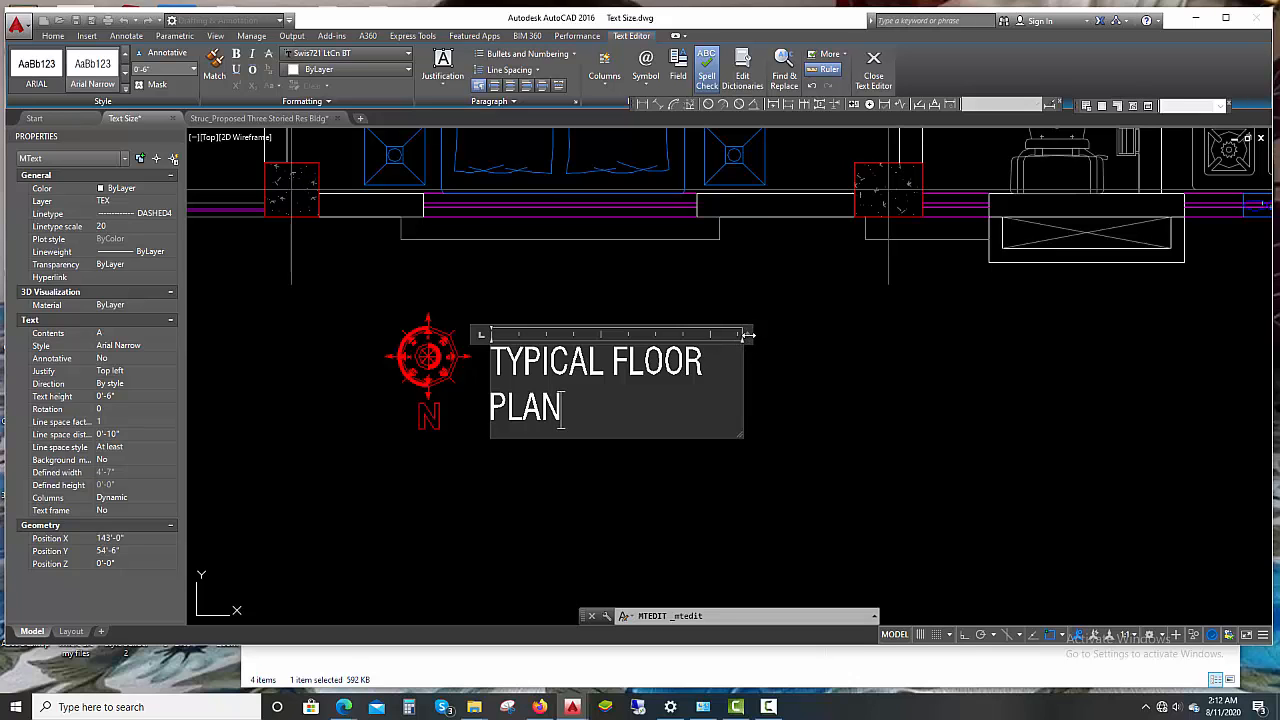
left_click_drag(748, 336, 910, 337)
left_click(831, 437)
scroll(737, 398, "down", 2)
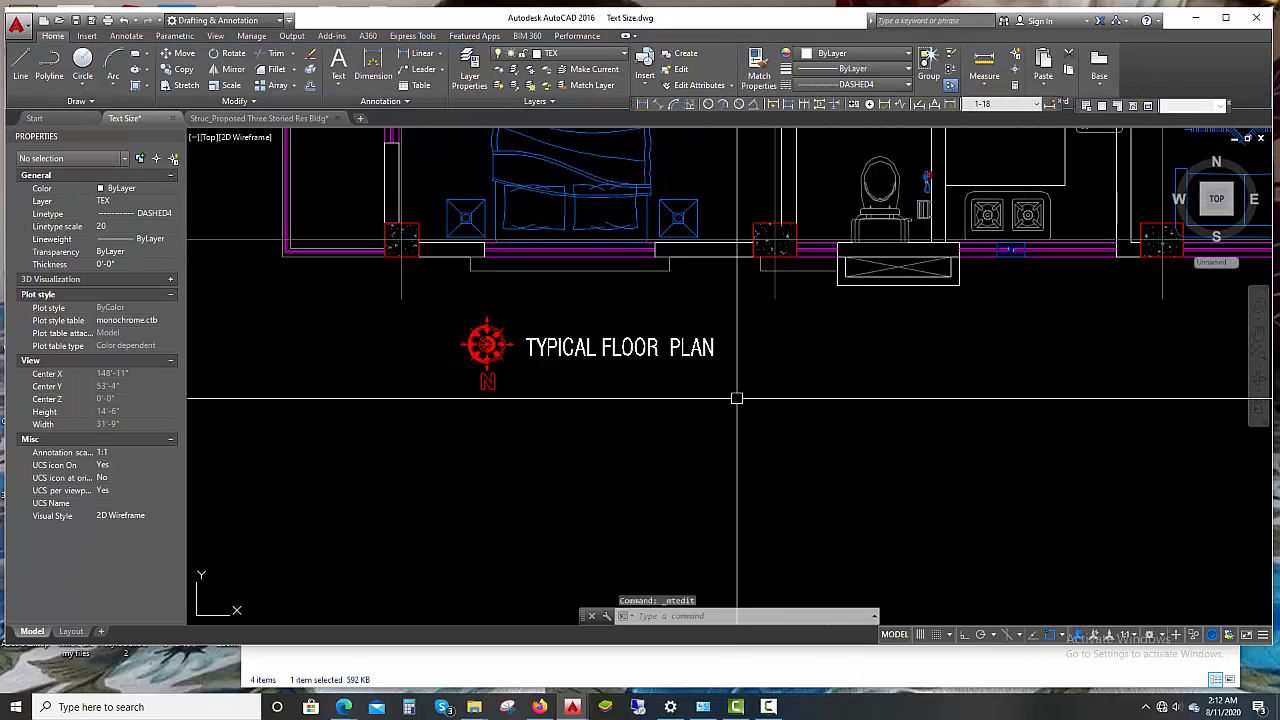
scroll(408, 492, "down", 2)
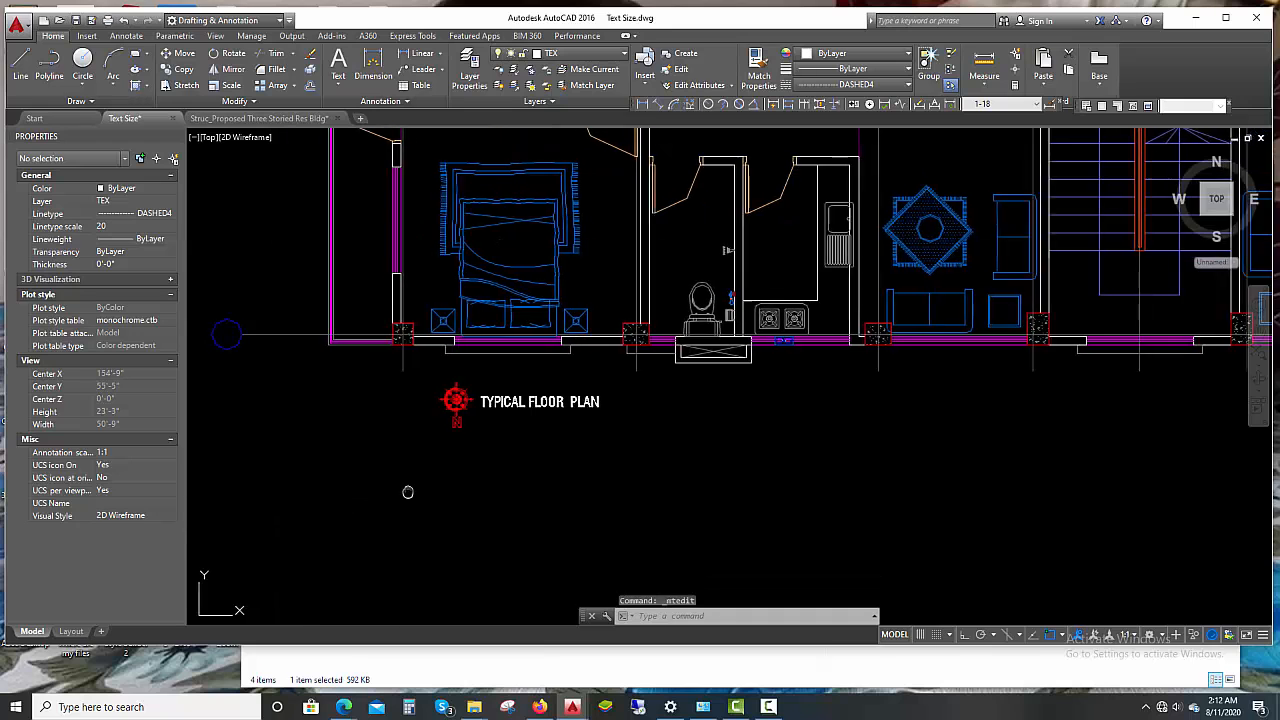
Switch to the sheet layout and examine how the new text appears on the plan
left_click(70, 631)
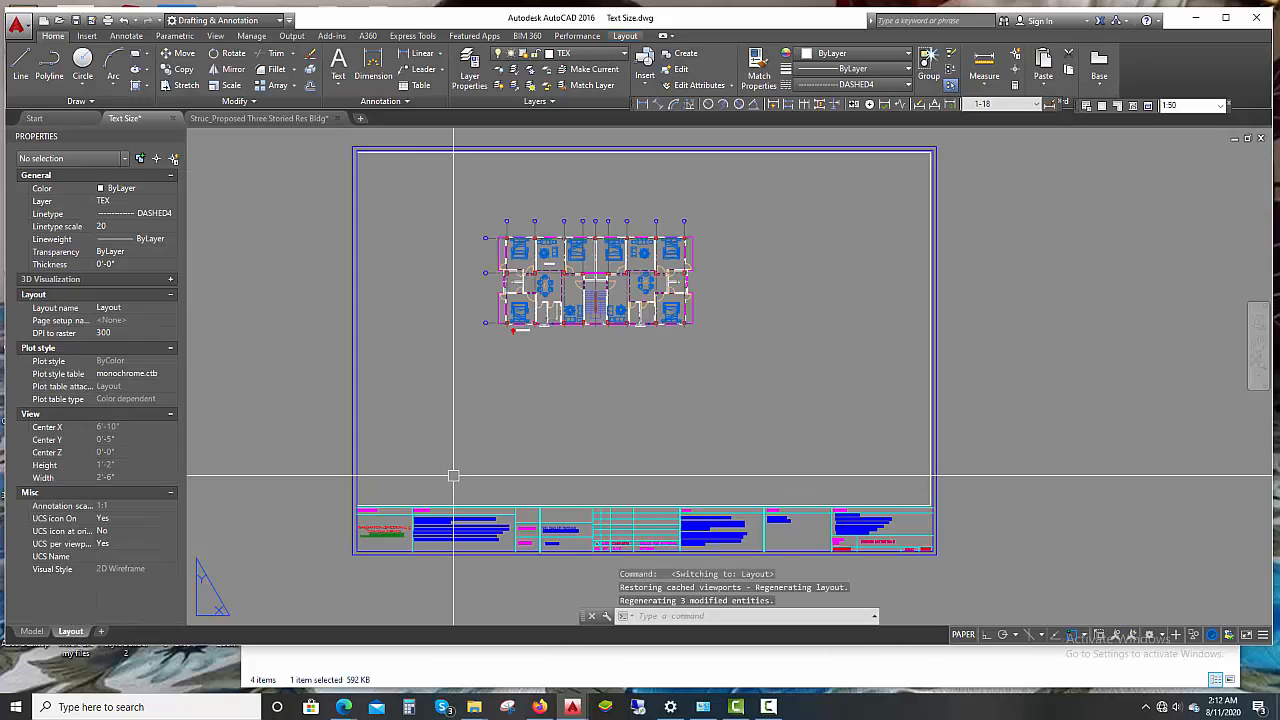
scroll(560, 463, "up", 4)
scroll(629, 423, "down", 4)
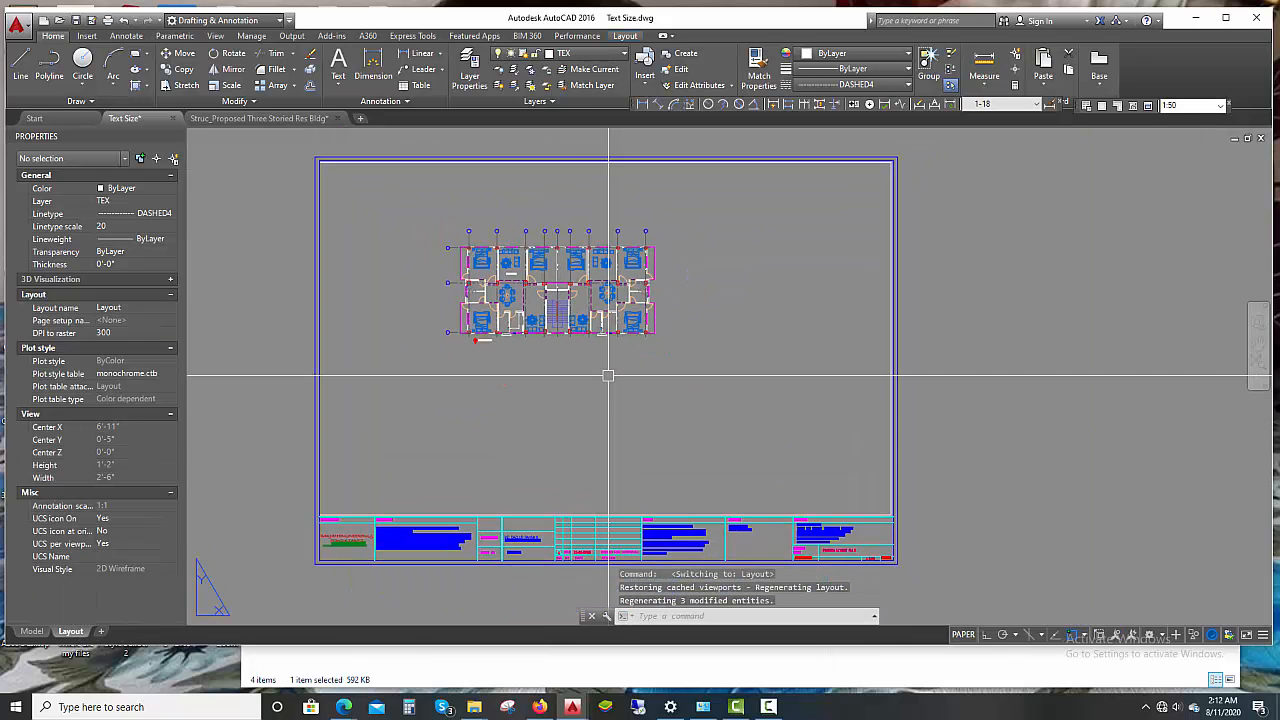
Activate the layout viewport, enlarge and centre the floor plan inside the sheet frame, and return to paper space
double_click(577, 374)
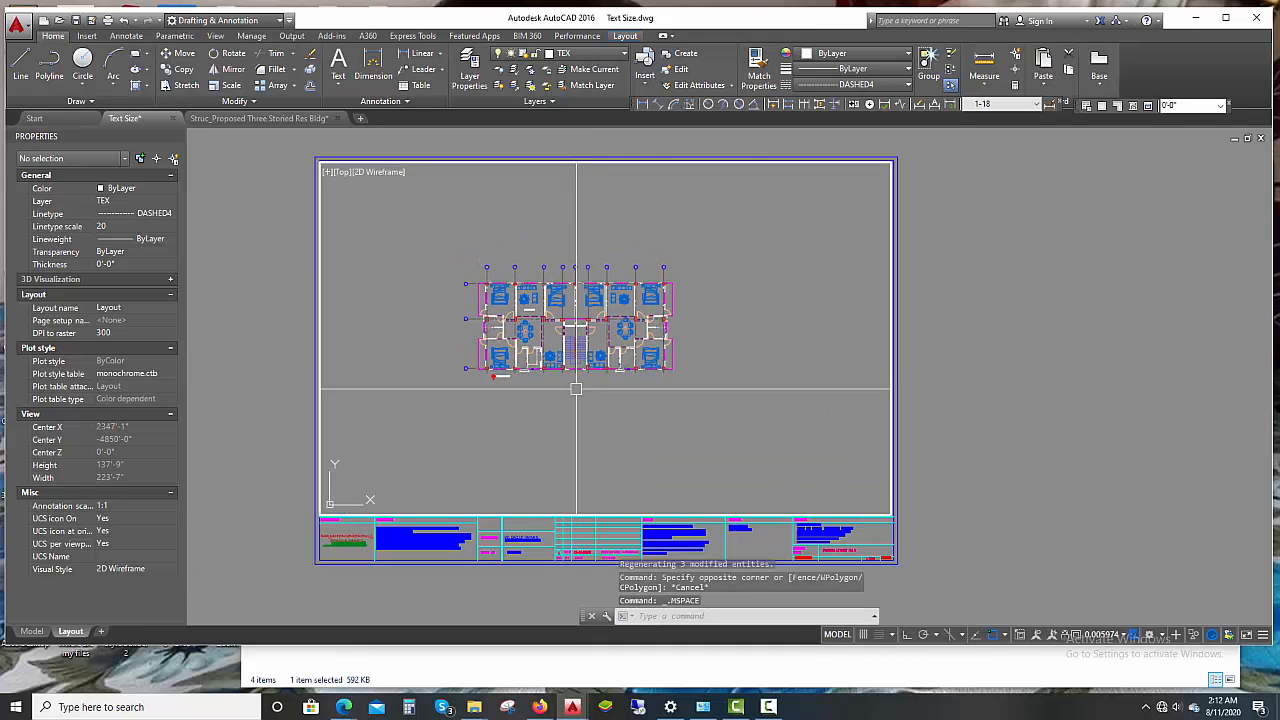
scroll(576, 388, "up", 5)
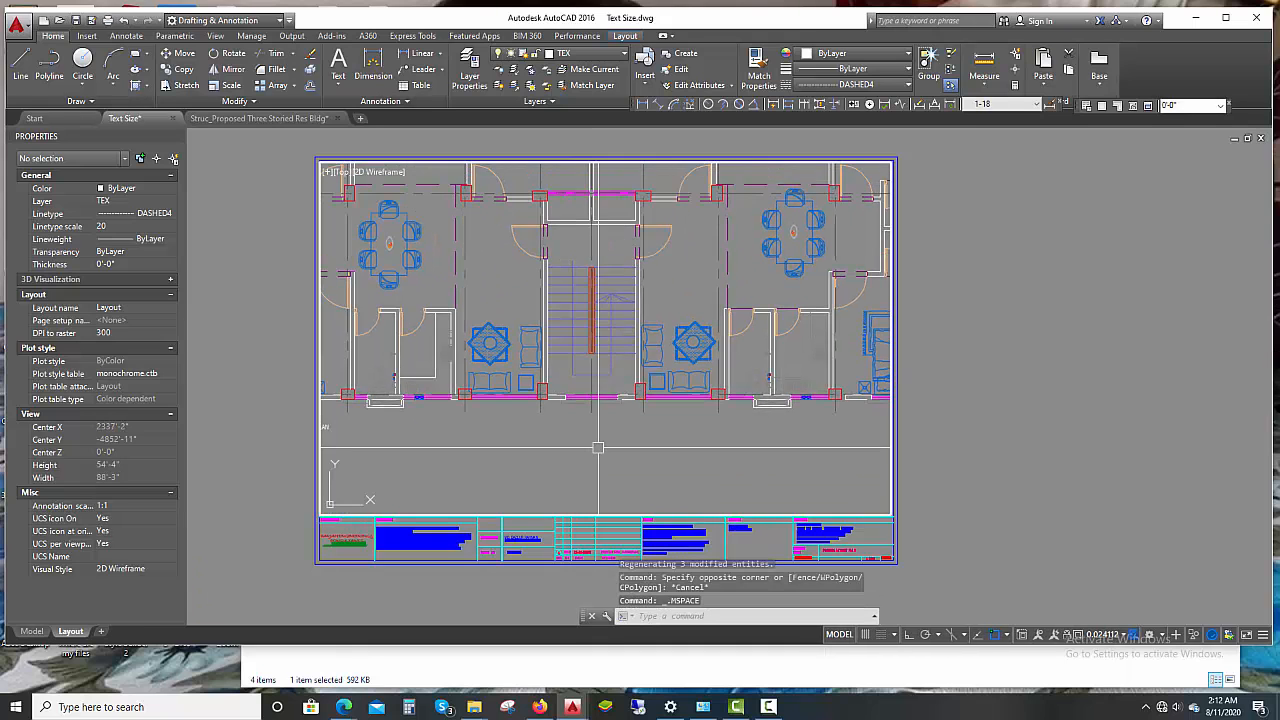
scroll(598, 447, "down", 4)
middle_click_drag(605, 418, 613, 368)
scroll(585, 365, "up", 2)
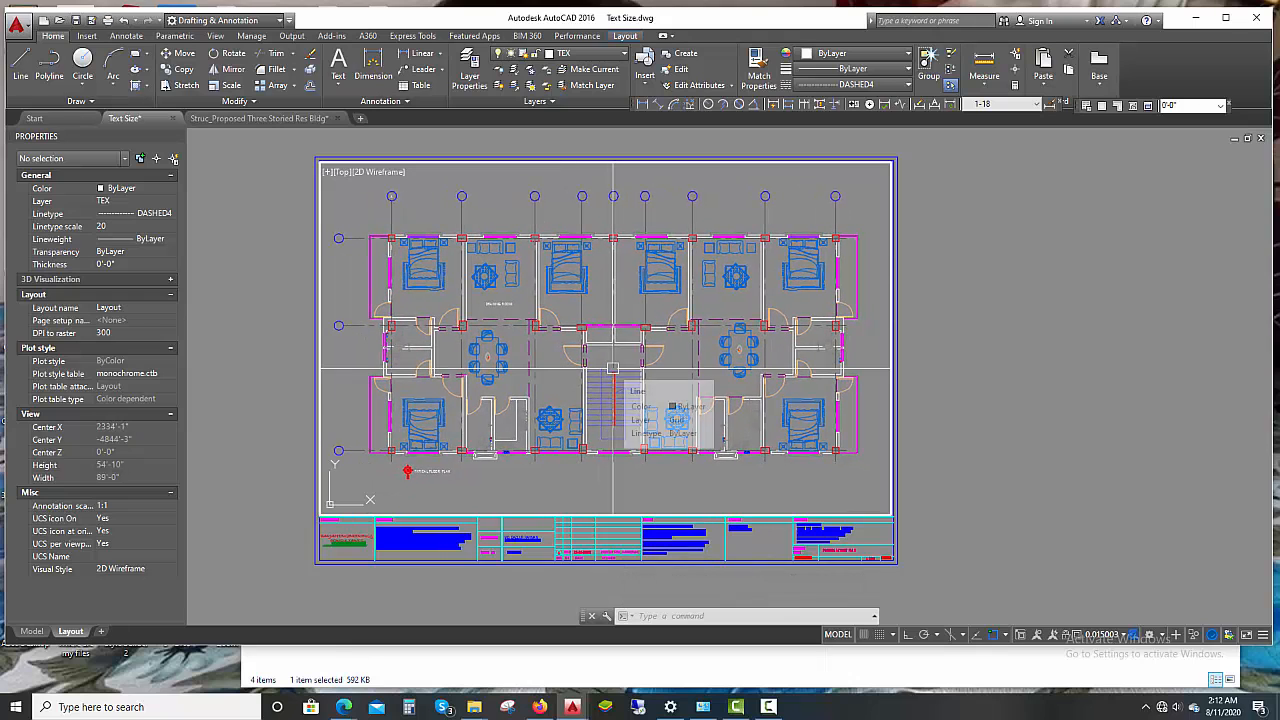
scroll(530, 430, "down", 2)
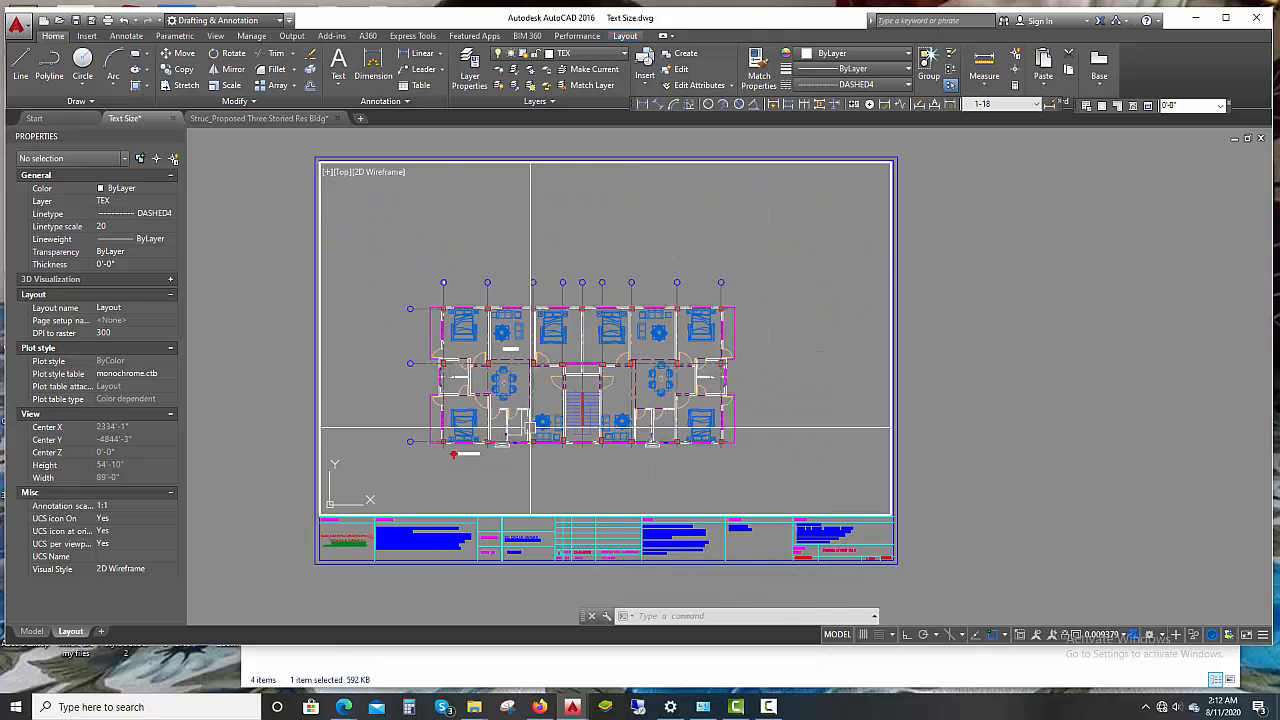
scroll(530, 428, "up", 2)
middle_click_drag(530, 428, 537, 408)
scroll(542, 418, "down", 1)
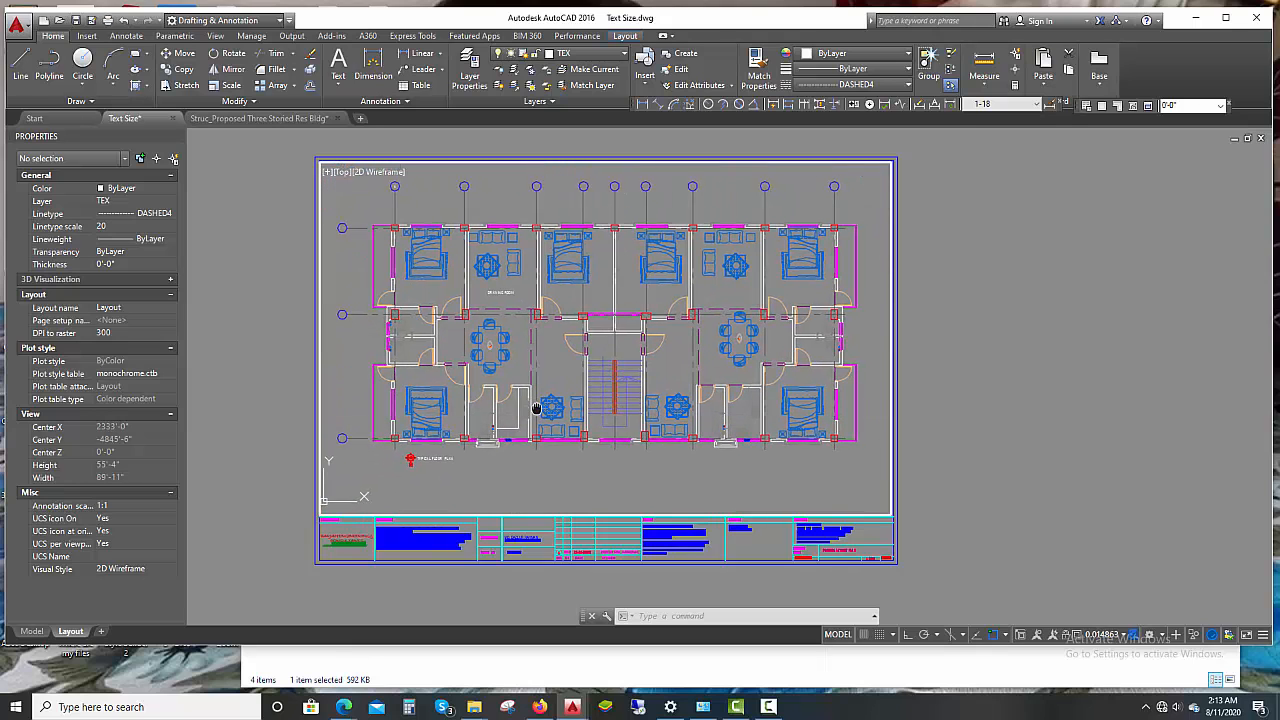
double_click(967, 258)
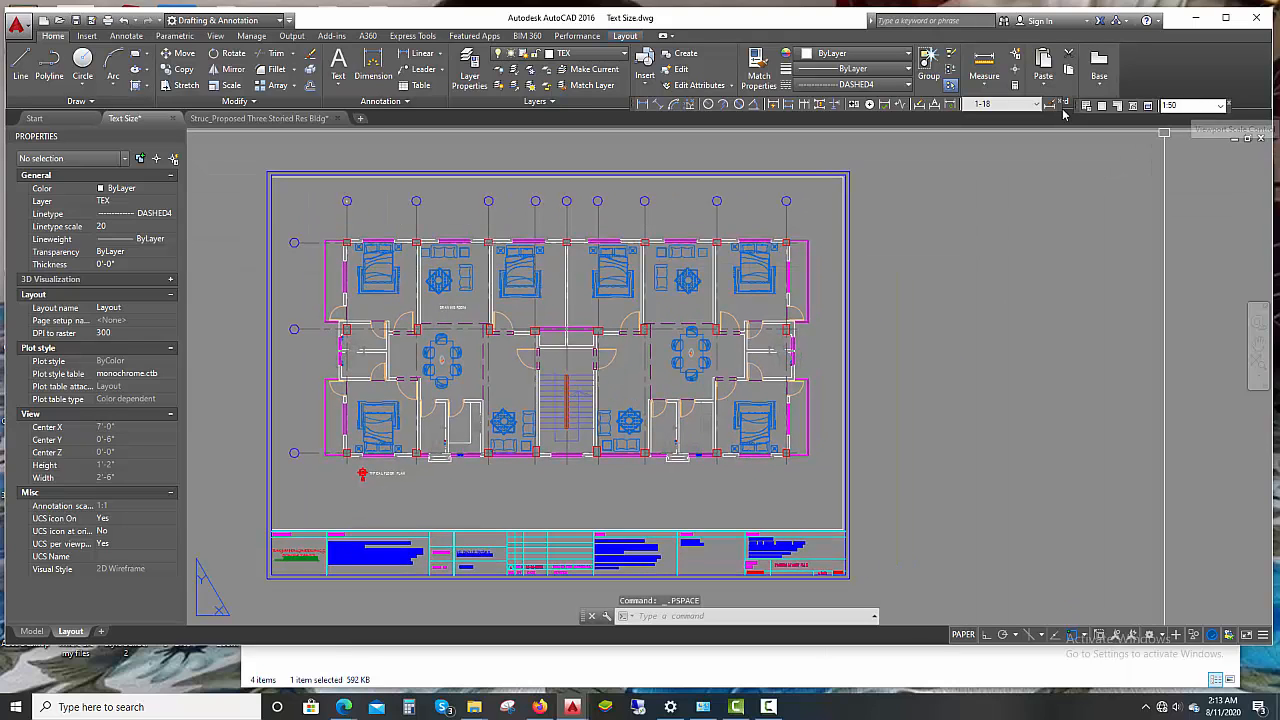
Try to set the viewport scale to 1:100 from paper space
left_click_drag(1080, 110, 1072, 108)
left_click(1181, 105)
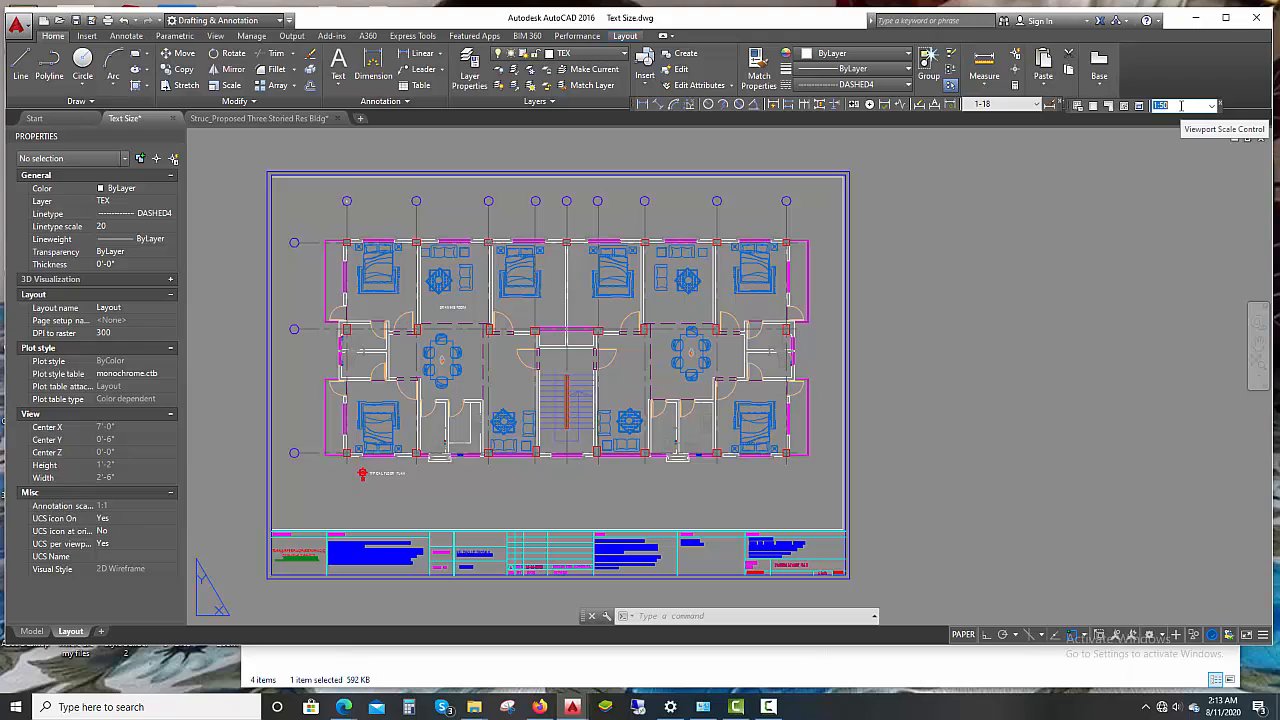
type("100")
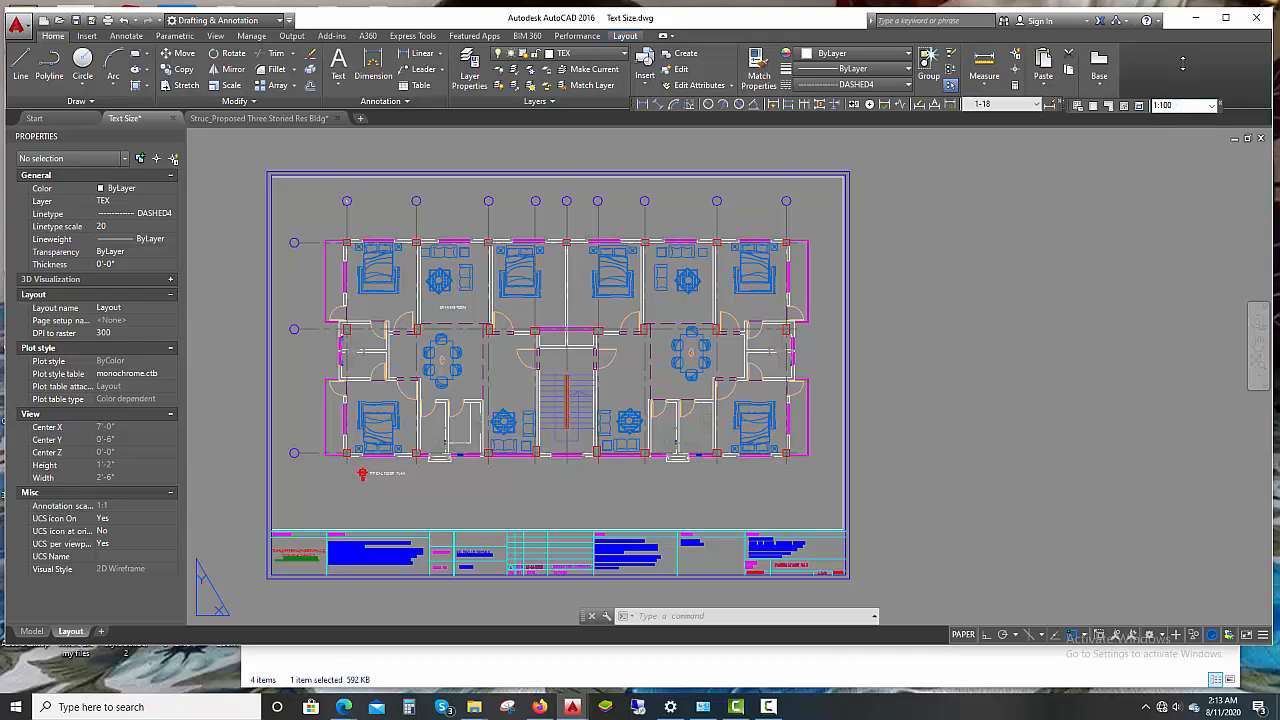
left_click(828, 303)
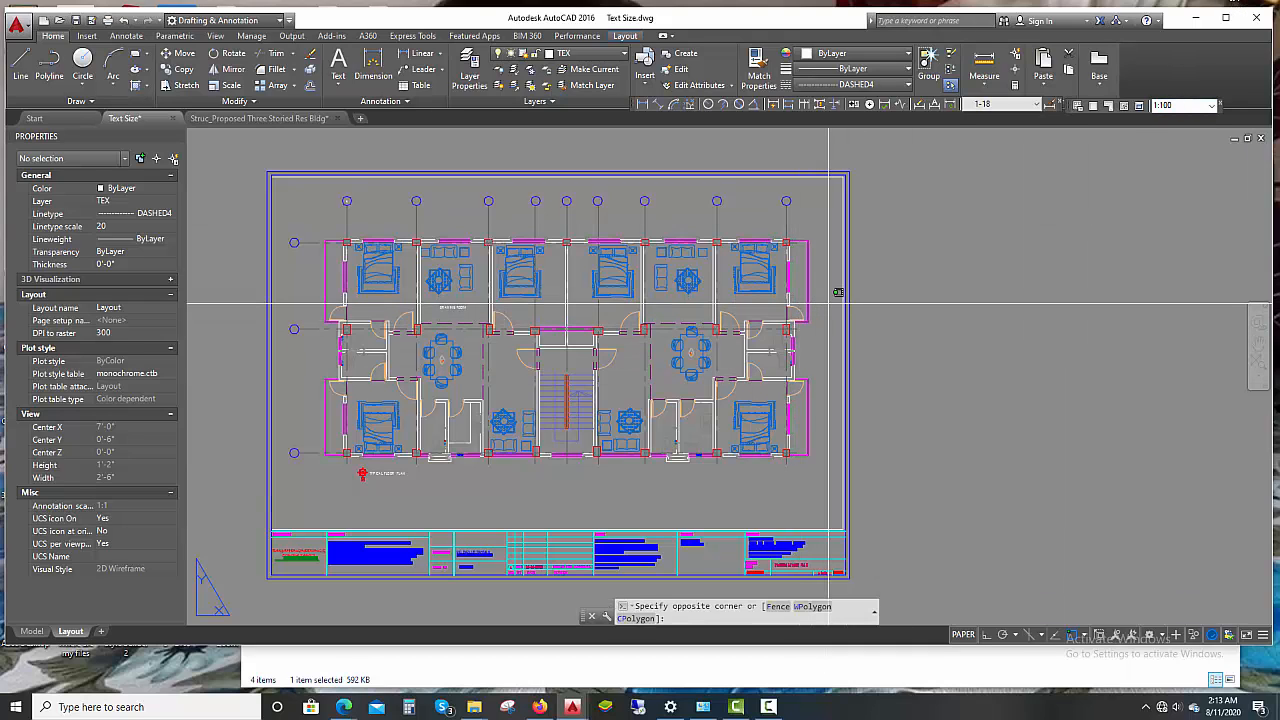
Activate the floor plan viewport and set its scale to 1:100
double_click(828, 303)
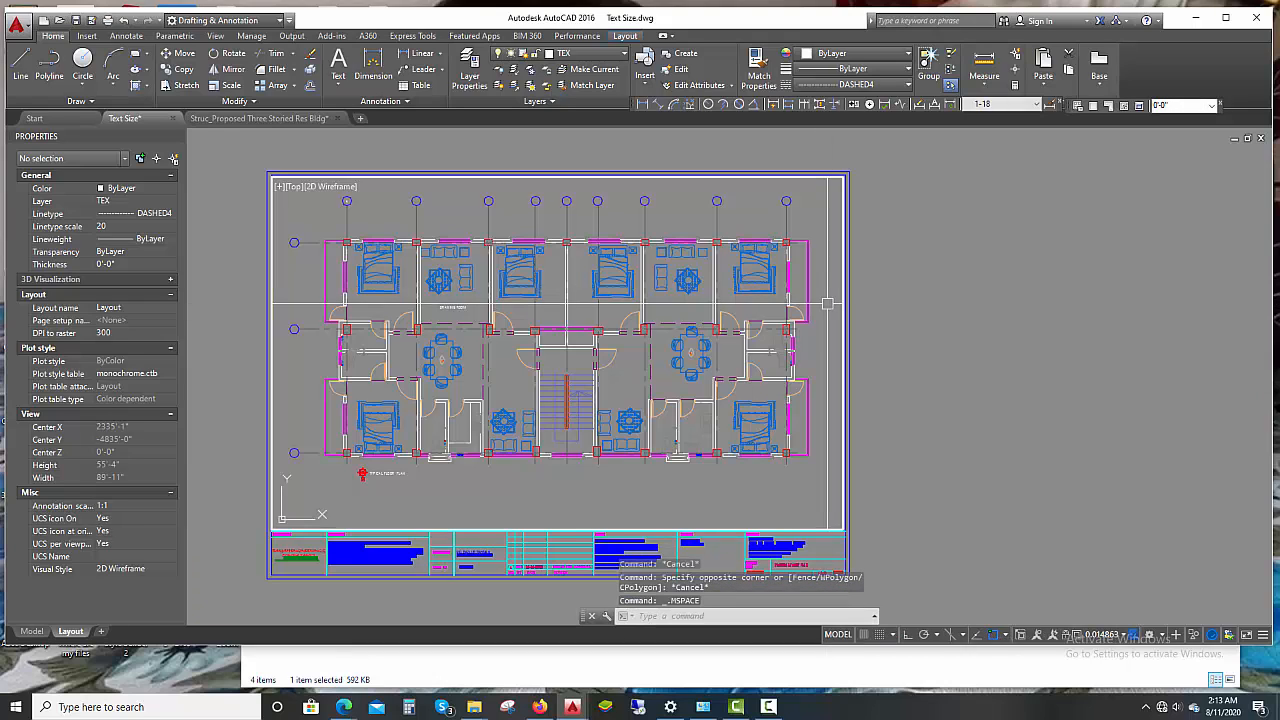
left_click(1180, 104)
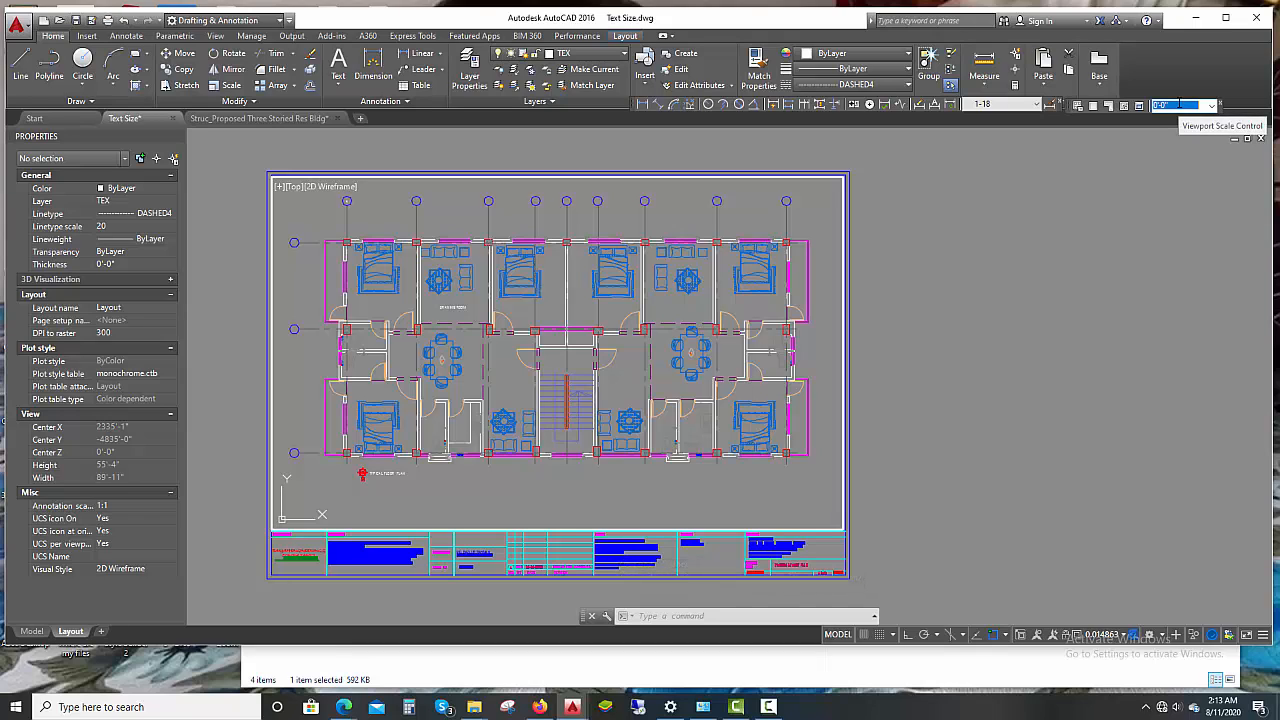
type("1")
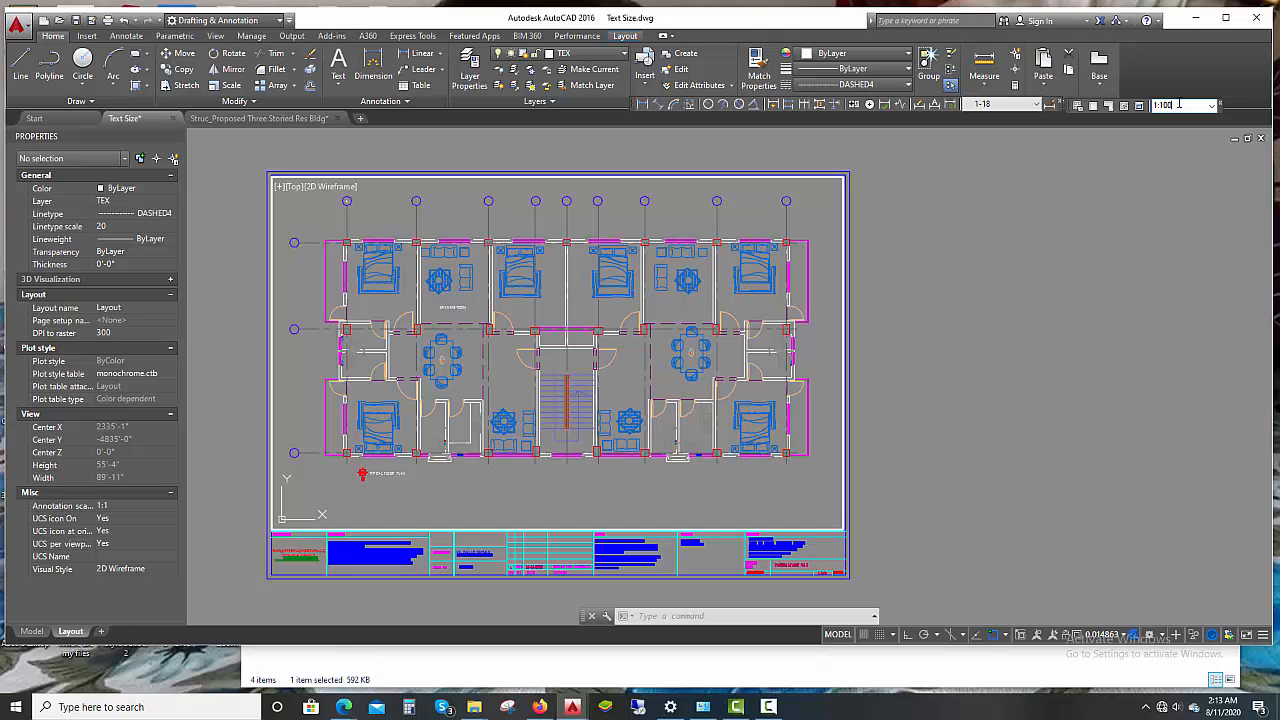
type(":100")
key("Return")
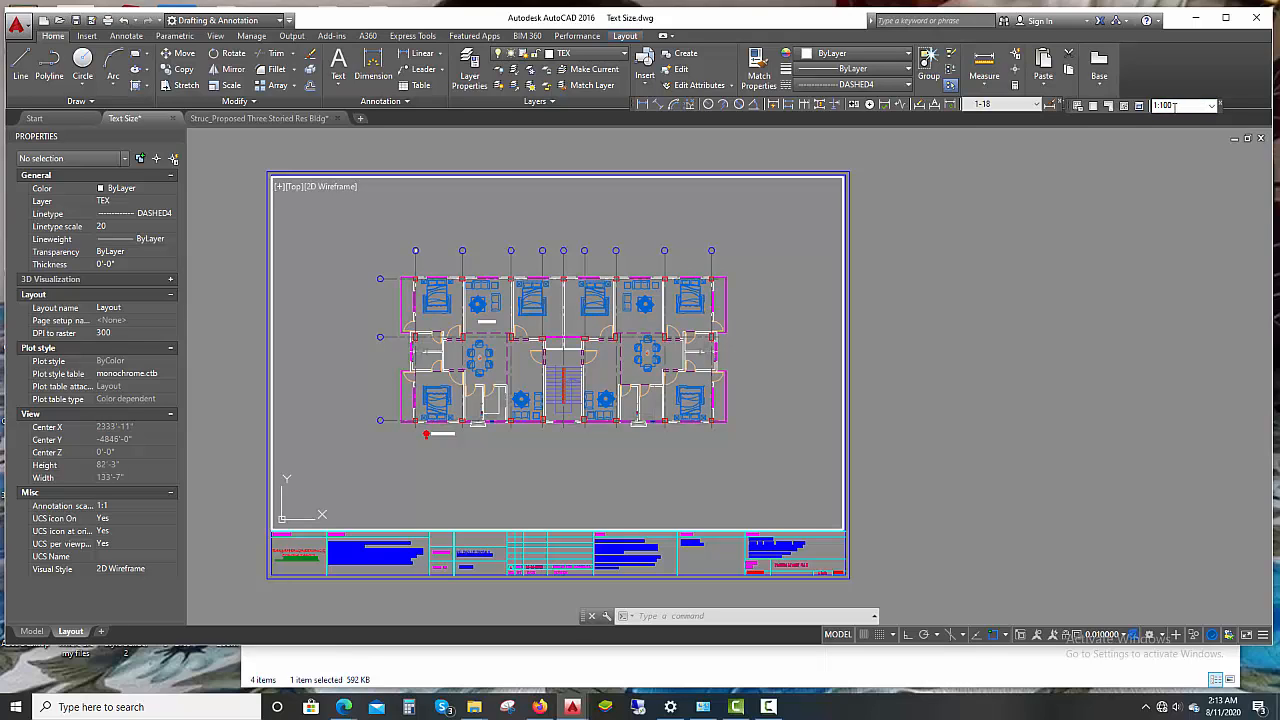
Try viewport scales of 1:50 and 1:60 for the floor plan and recentre it in the frame
double_click(1182, 105)
key("Return")
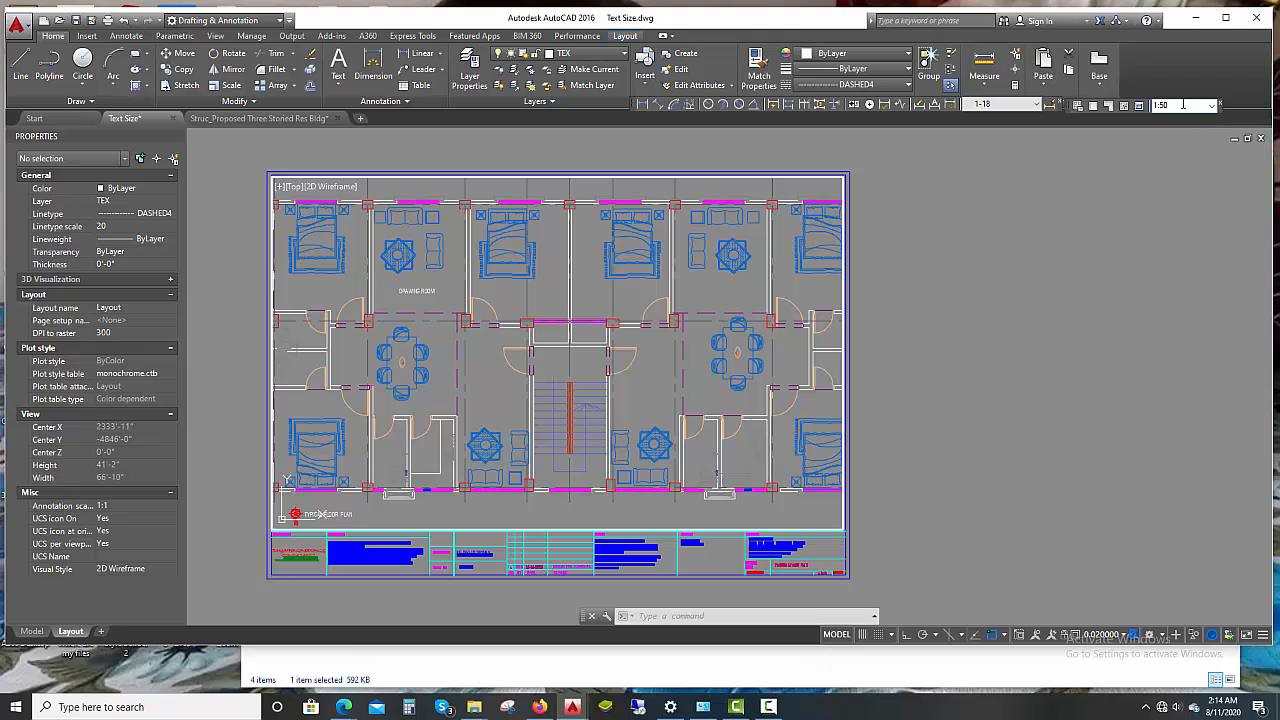
left_click(1183, 104)
key("Return")
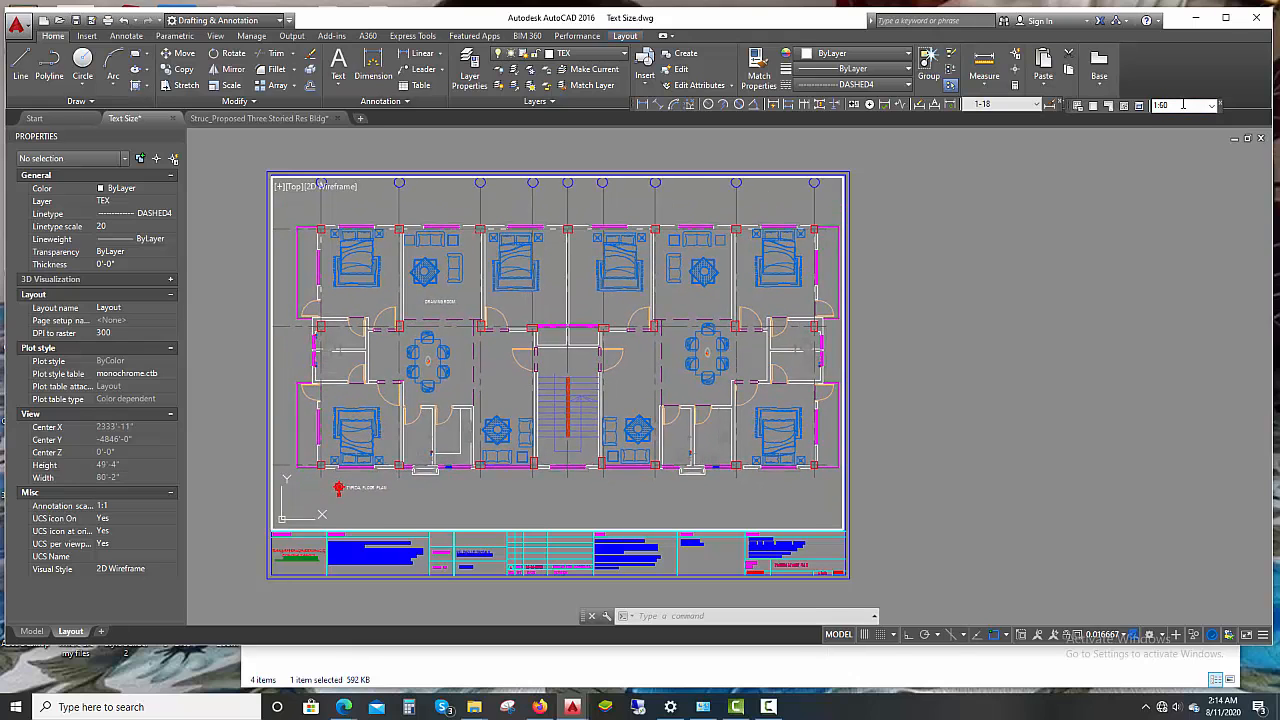
middle_click_drag(423, 333, 419, 342)
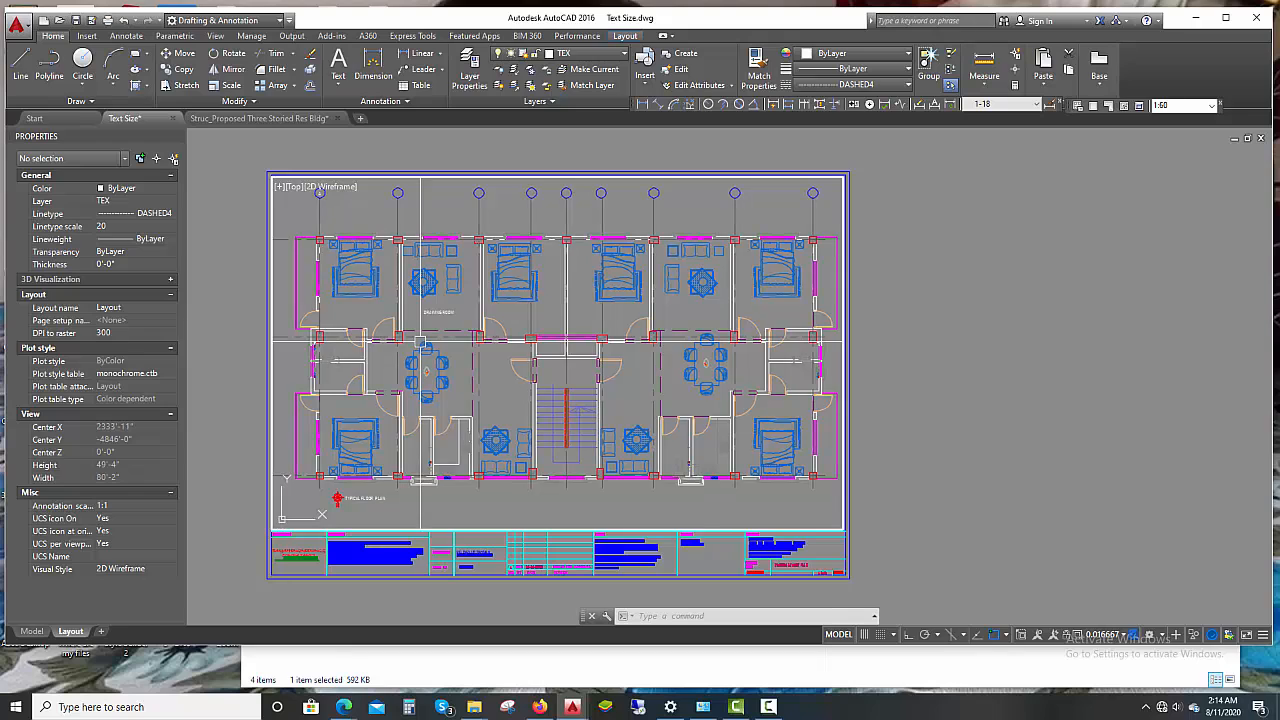
Set the viewport scale to 1:65, centre the plan in the frame, and return to paper space
left_click(1177, 105)
key("BackSpace")
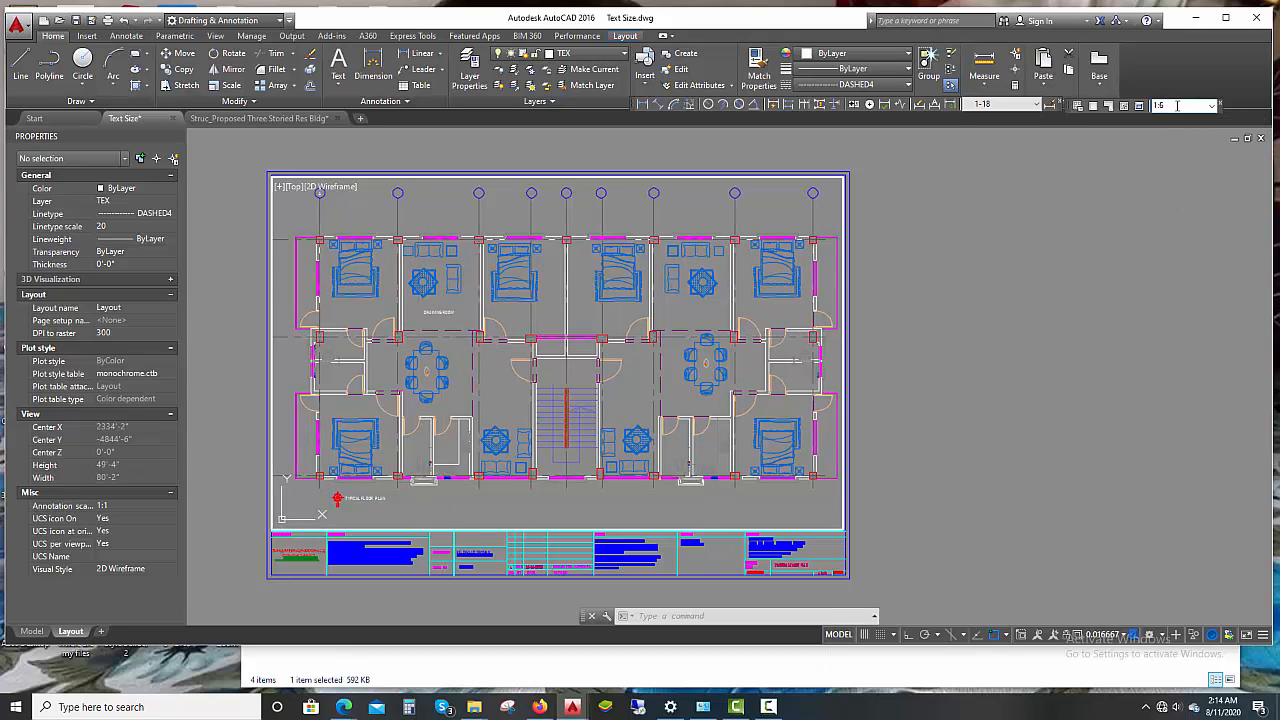
type("5")
key("Return")
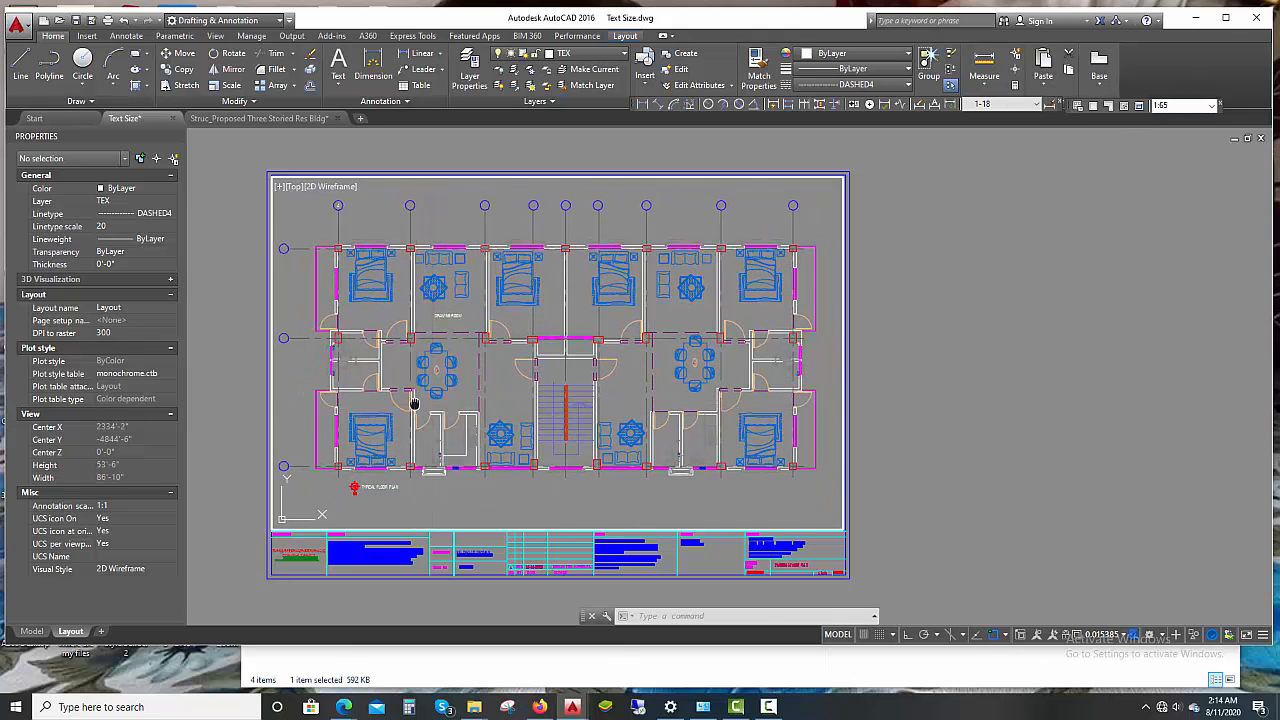
middle_click_drag(414, 403, 418, 403)
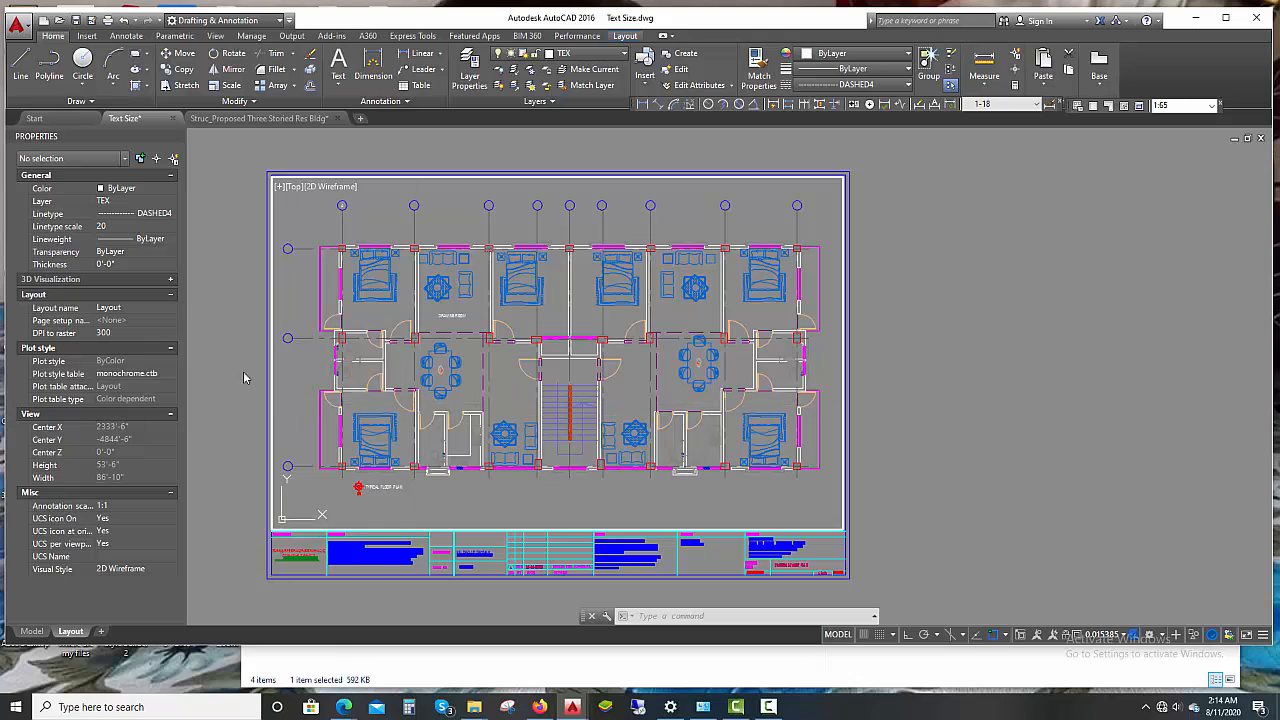
double_click(212, 354)
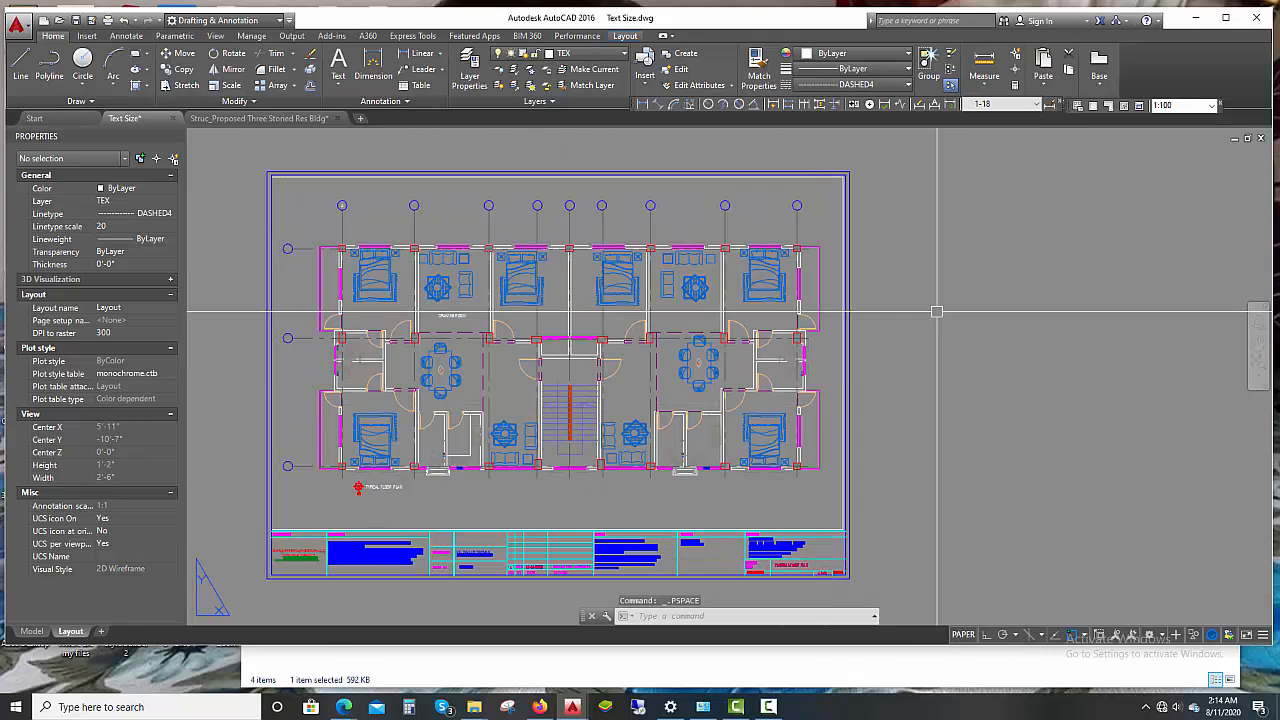
middle_click_drag(742, 380, 775, 360)
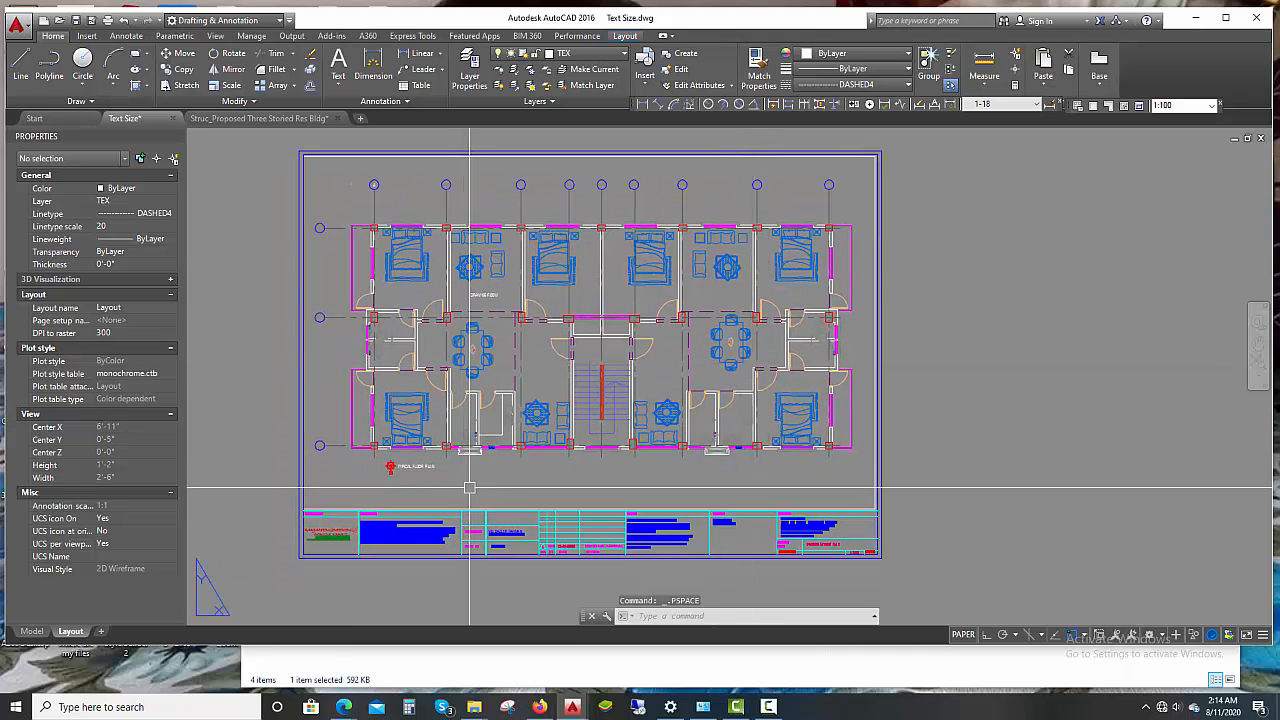
Return to model space and select the DRAWING ROOM label in the upper row of rooms
left_click(32, 631)
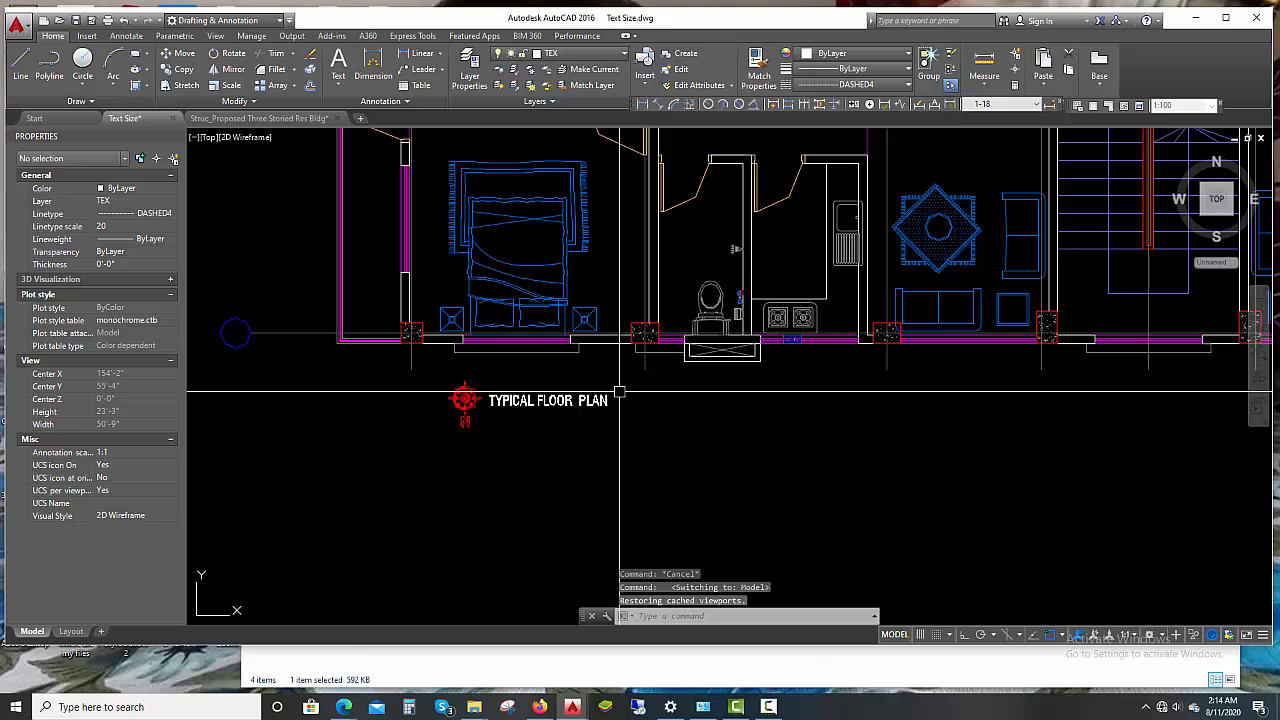
scroll(568, 403, "down", 4)
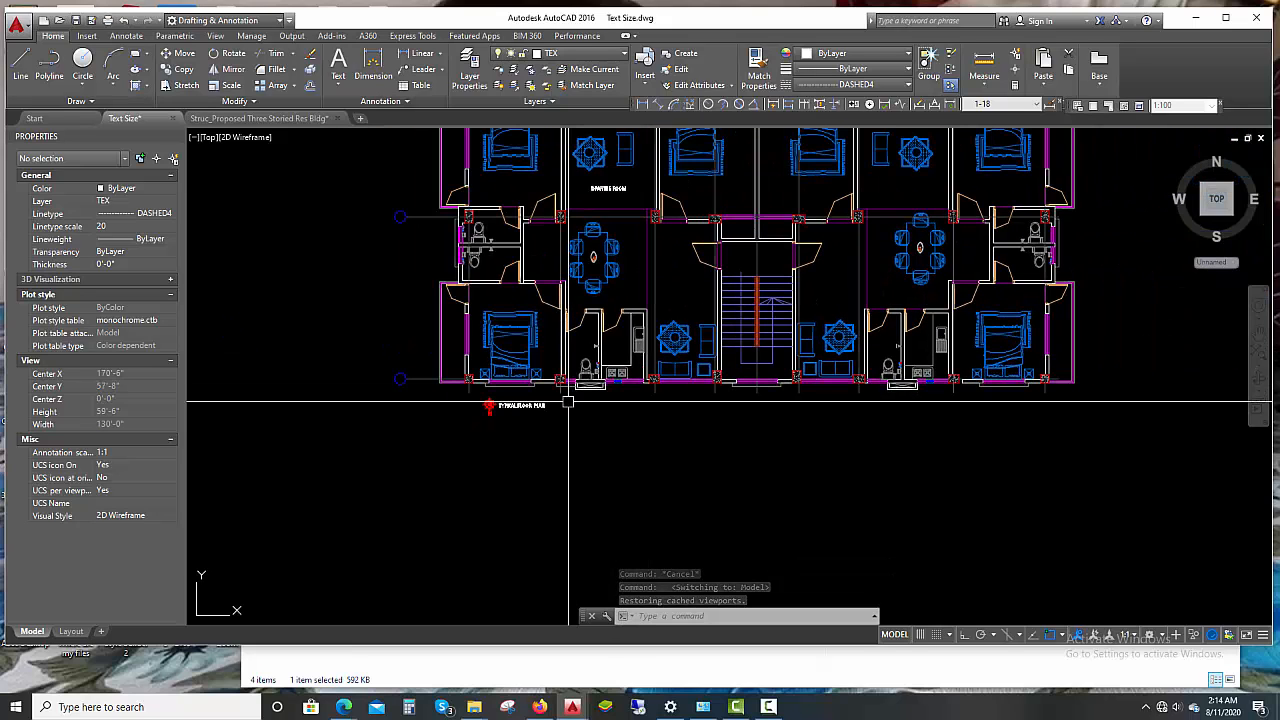
middle_click_drag(568, 403, 550, 431)
middle_click_drag(709, 362, 611, 434)
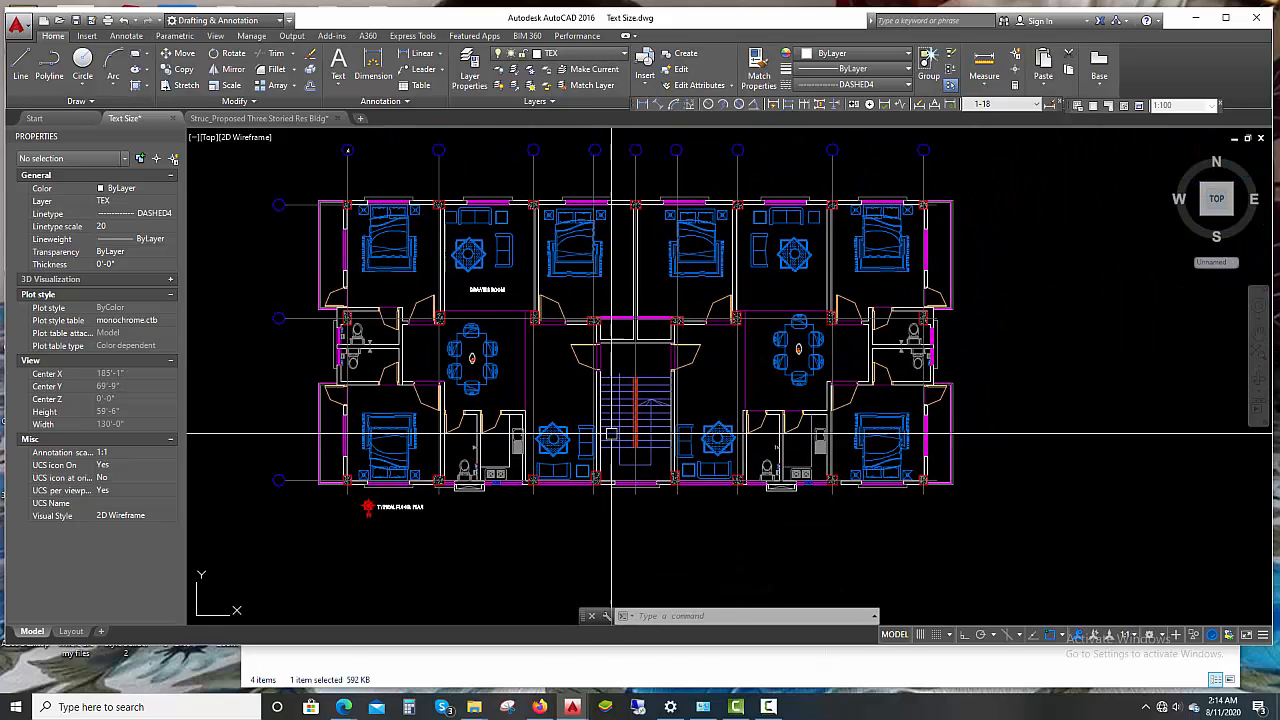
middle_click_drag(588, 343, 594, 357)
middle_click_drag(500, 307, 508, 329)
scroll(508, 329, "up", 4)
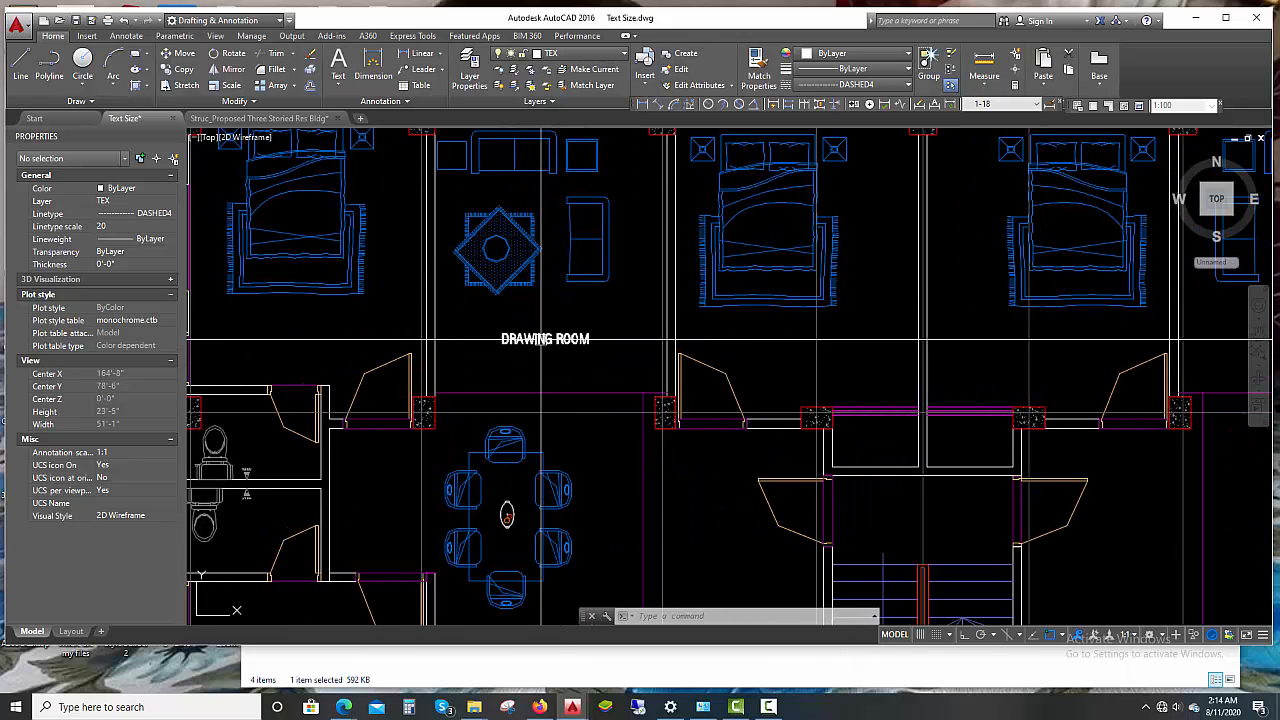
left_click(542, 340)
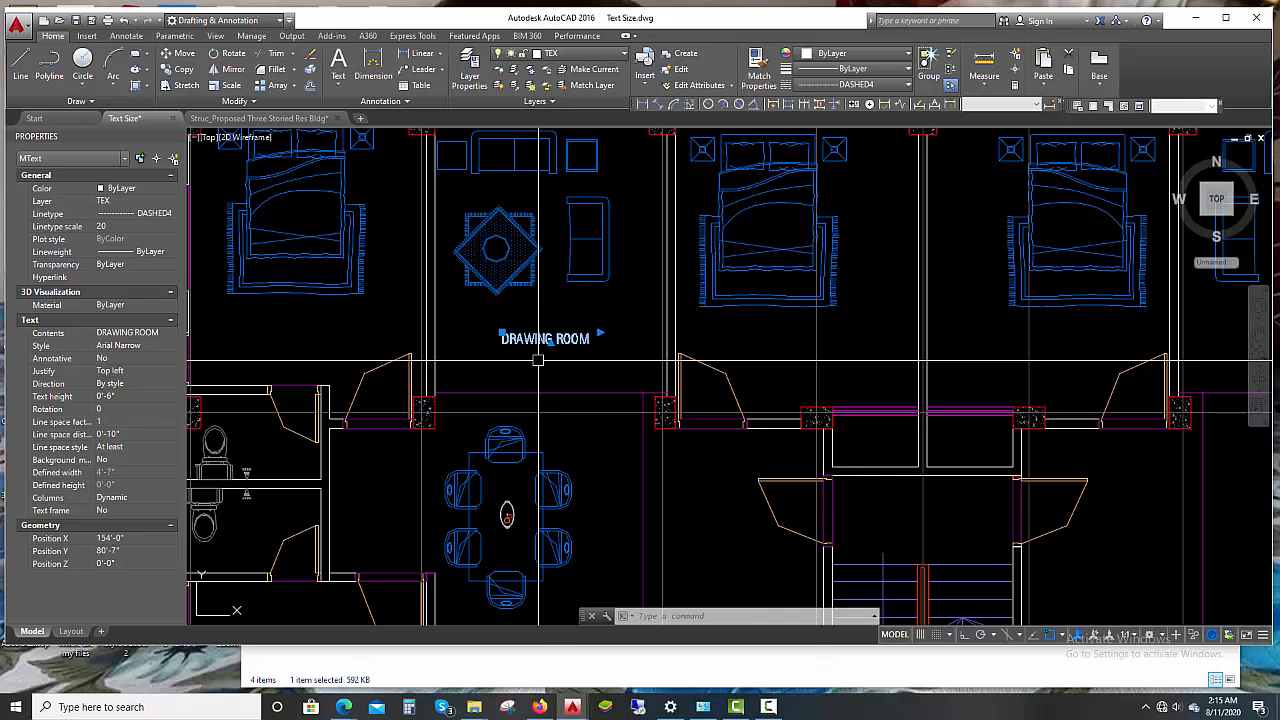
Examine the size of the DRAWING ROOM label and the grid label A in relation to the plan
scroll(545, 340, "down", 3)
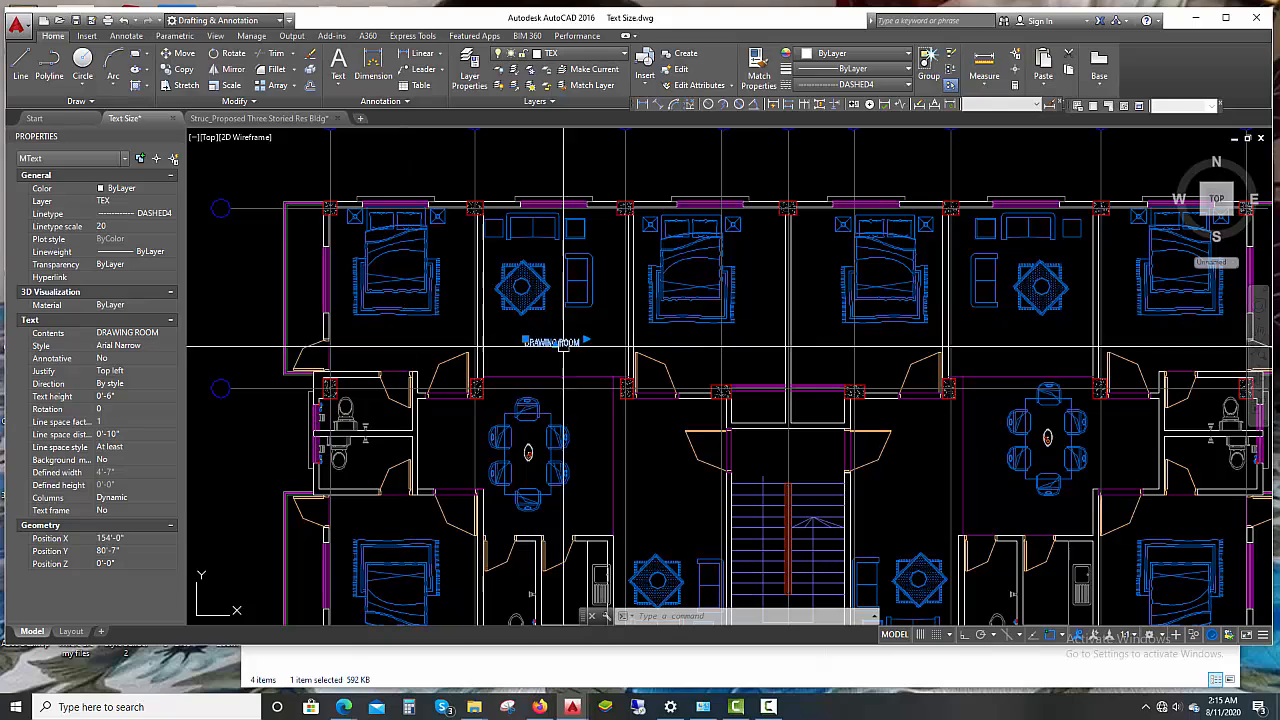
middle_click_drag(778, 459, 698, 404)
middle_click_drag(582, 332, 580, 446)
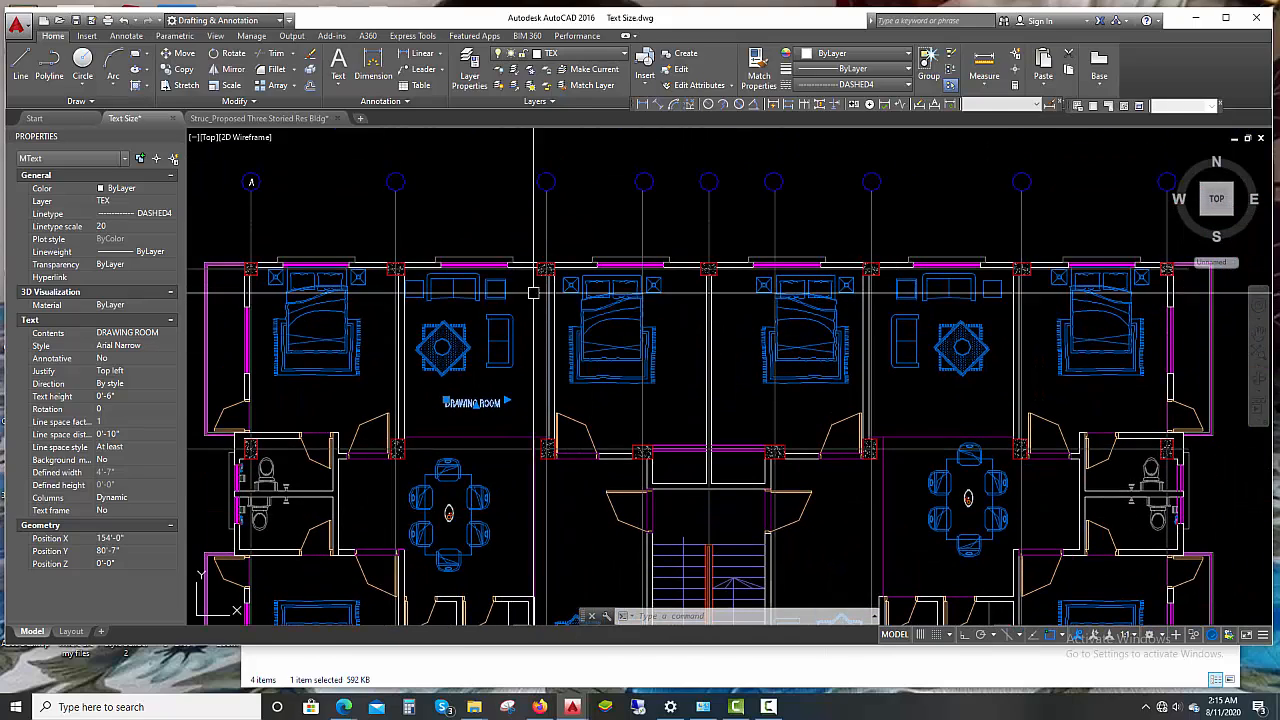
middle_click_drag(547, 386, 650, 340)
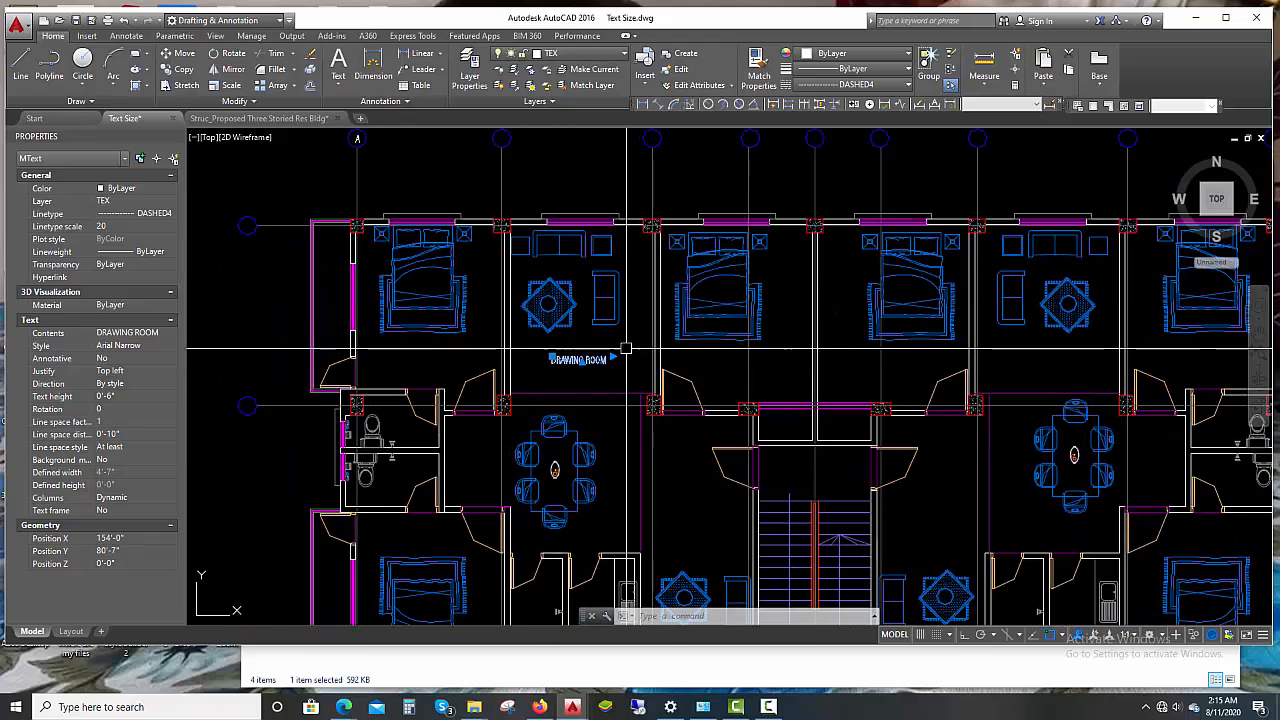
middle_click_drag(447, 207, 478, 301)
scroll(386, 228, "up", 1)
scroll(462, 330, "down", 2)
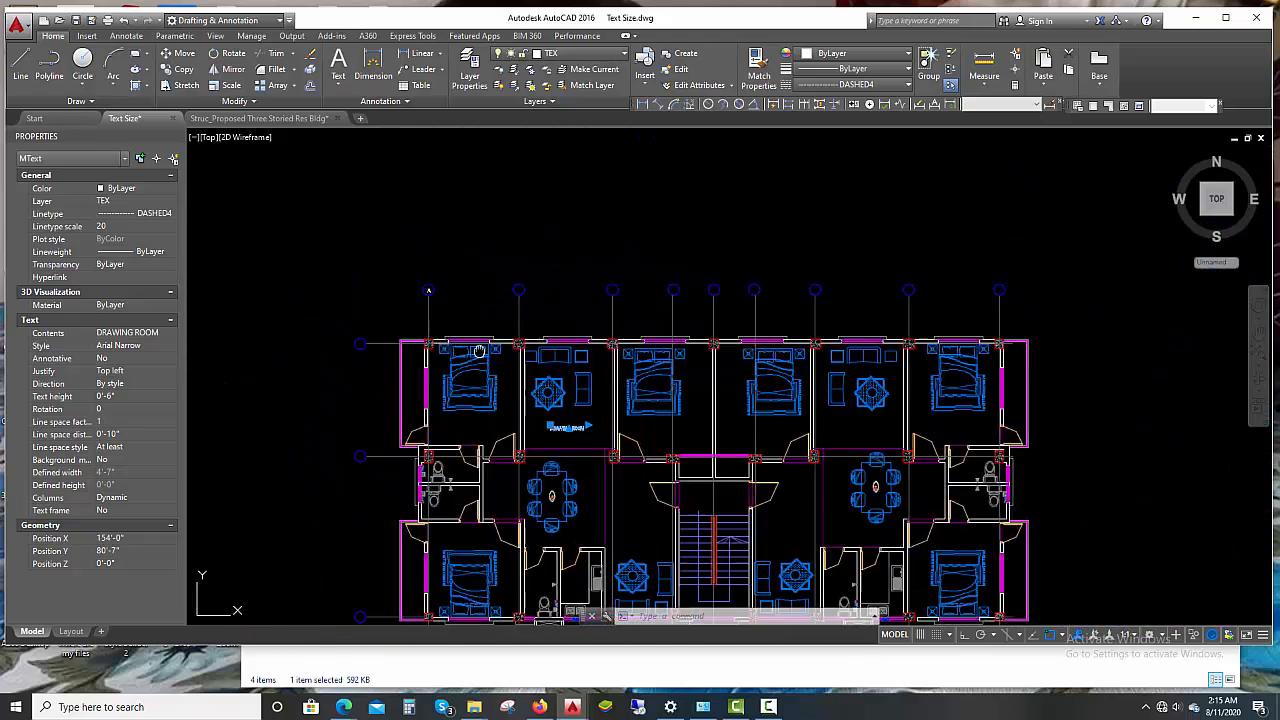
middle_click_drag(478, 431, 487, 291)
scroll(486, 501, "up", 3)
scroll(475, 507, "down", 4)
middle_click_drag(452, 225, 460, 431)
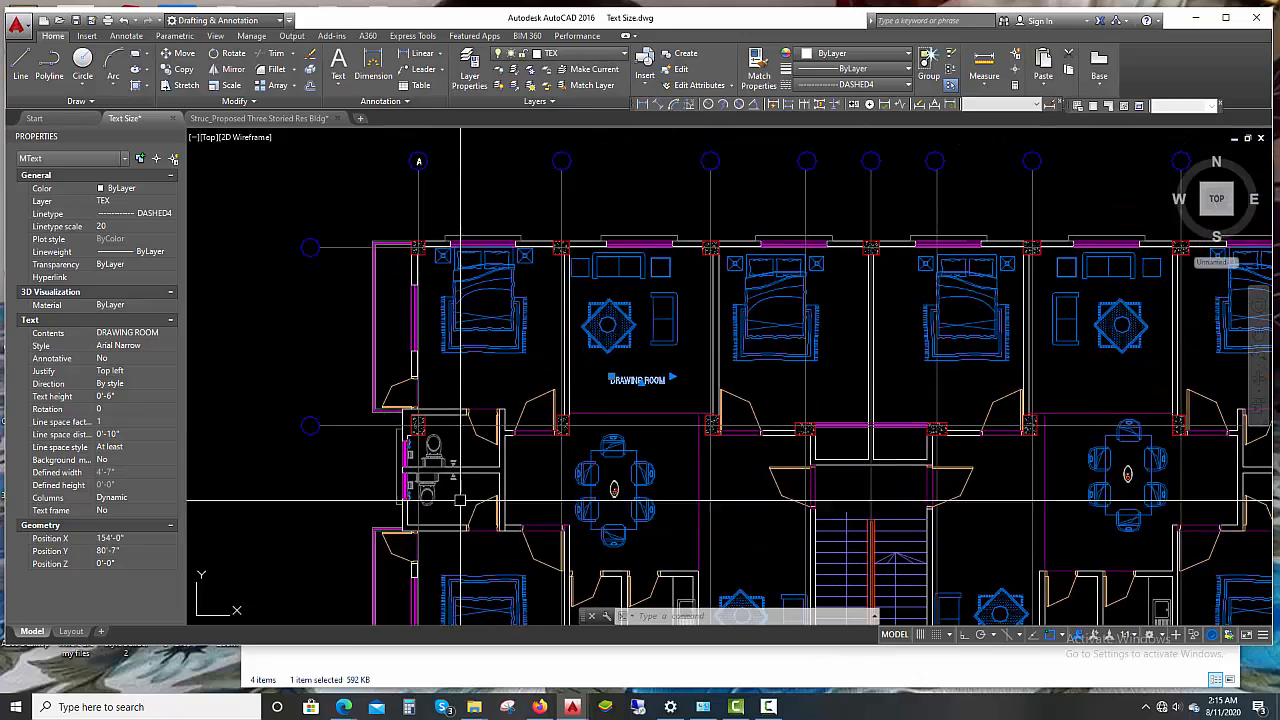
mouse_move(419, 206)
middle_mouse_down()
mouse_move(412, 316)
mouse_move(428, 271)
mouse_move(411, 150)
middle_mouse_up()
scroll(413, 266, "up", 6)
scroll(420, 286, "down", 1)
scroll(434, 286, "down", 1)
scroll(411, 150, "down", 3)
scroll(583, 403, "up", 5)
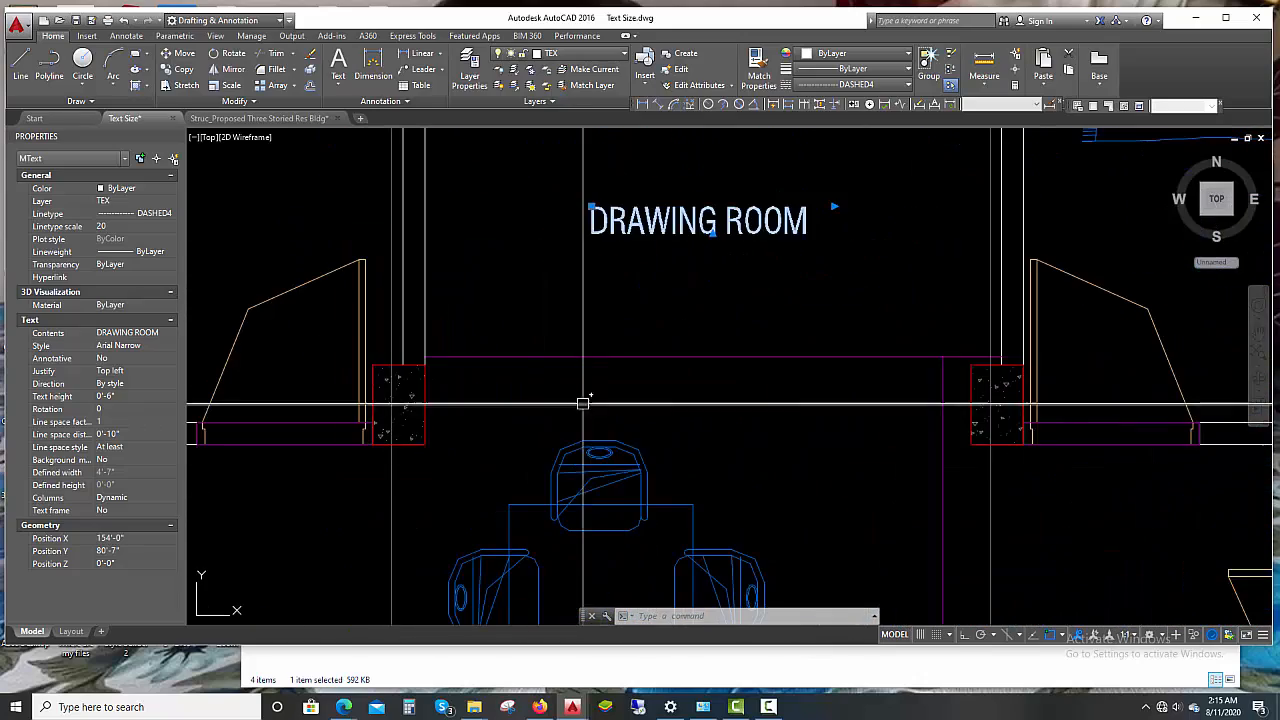
Set the text height of the DRAWING ROOM label to 5 inches
middle_click_drag(683, 300, 680, 354)
key("Escape")
key("Escape")
left_click(668, 280)
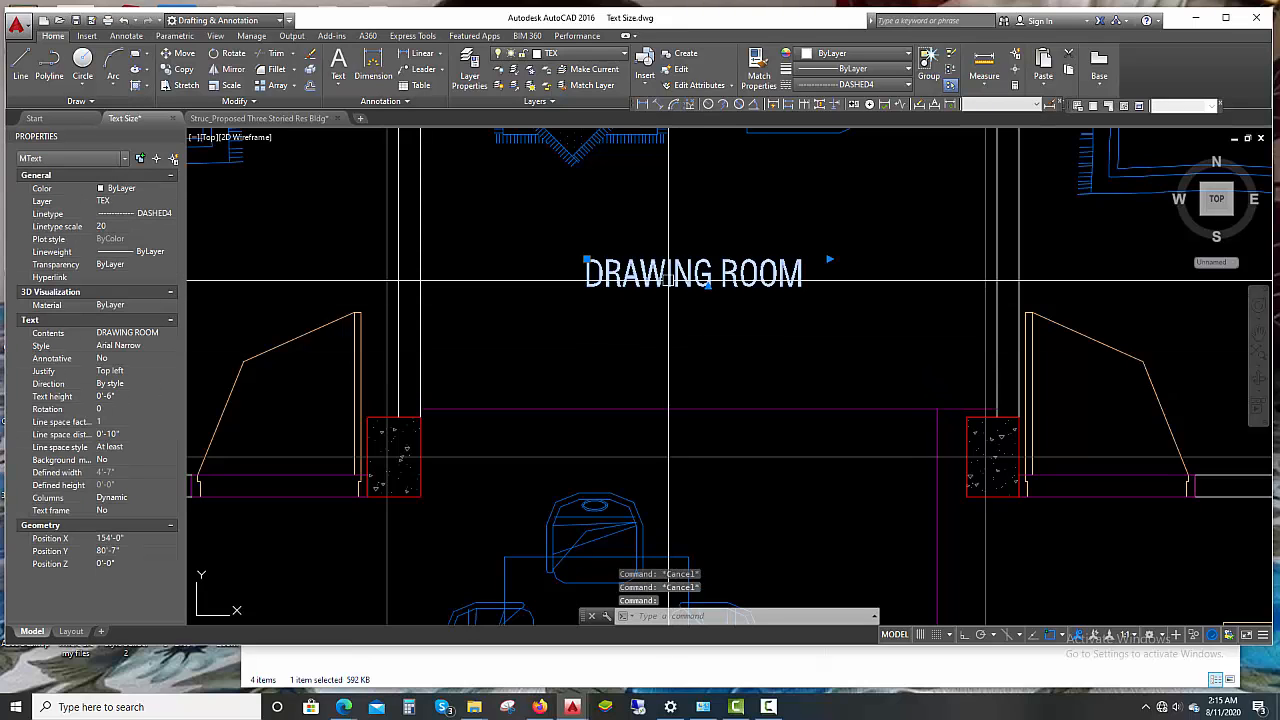
left_click(122, 397)
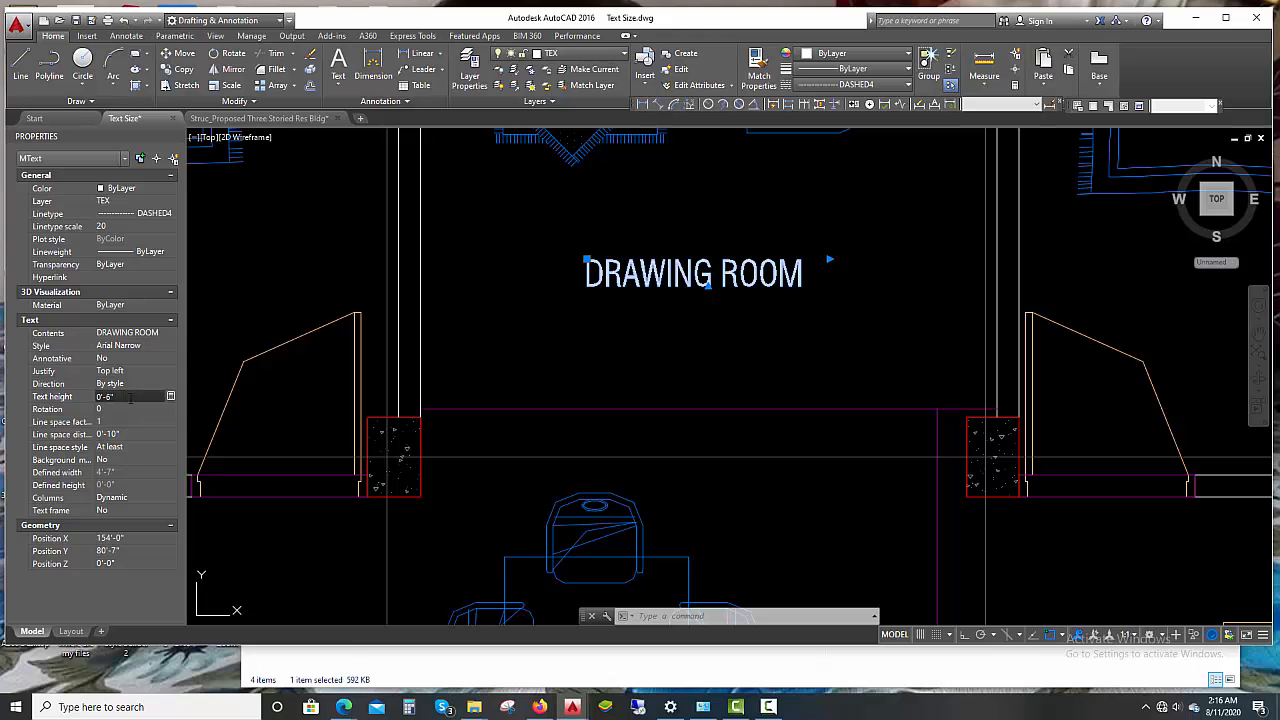
type("5")
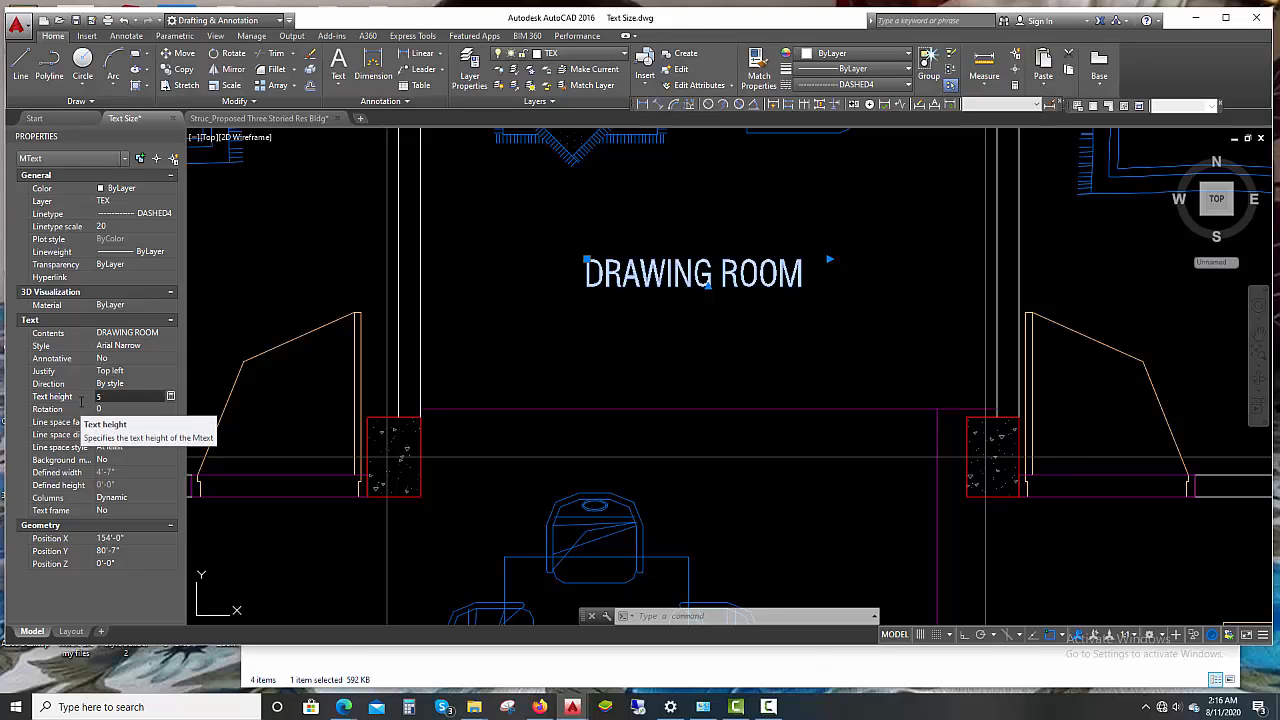
key("Tab")
left_click(640, 410)
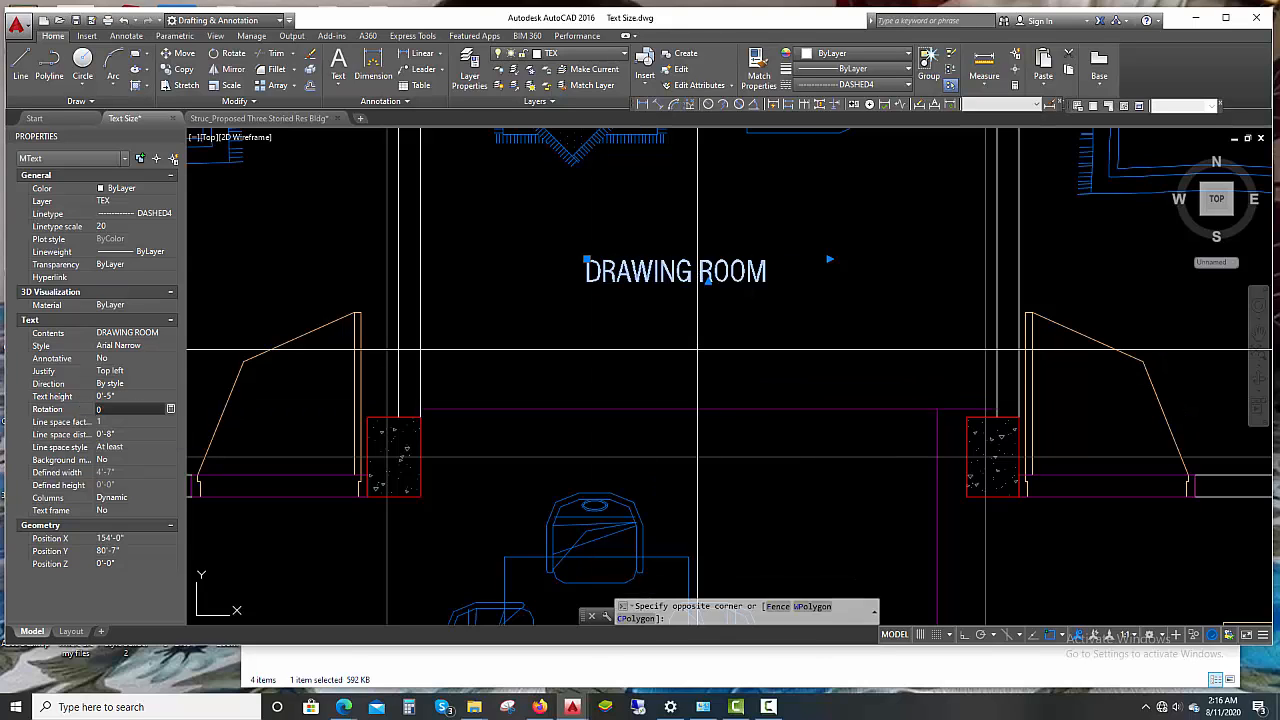
key("Escape")
key("Escape")
Set the text height of the grid label A in the first bubble above the plan to 8 inches
middle_click_drag(680, 275, 695, 307)
scroll(691, 343, "down", 2)
scroll(691, 343, "up", 2)
scroll(690, 380, "down", 6)
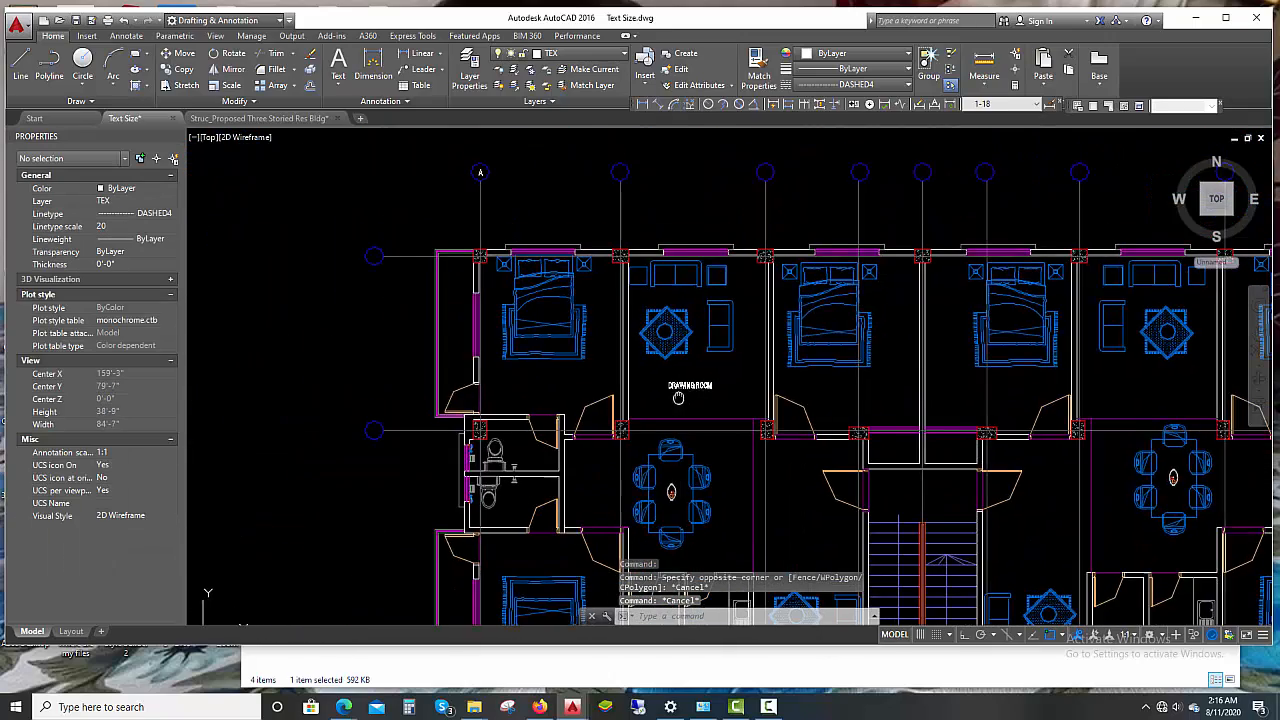
scroll(690, 380, "up", 5)
scroll(523, 303, "up", 4)
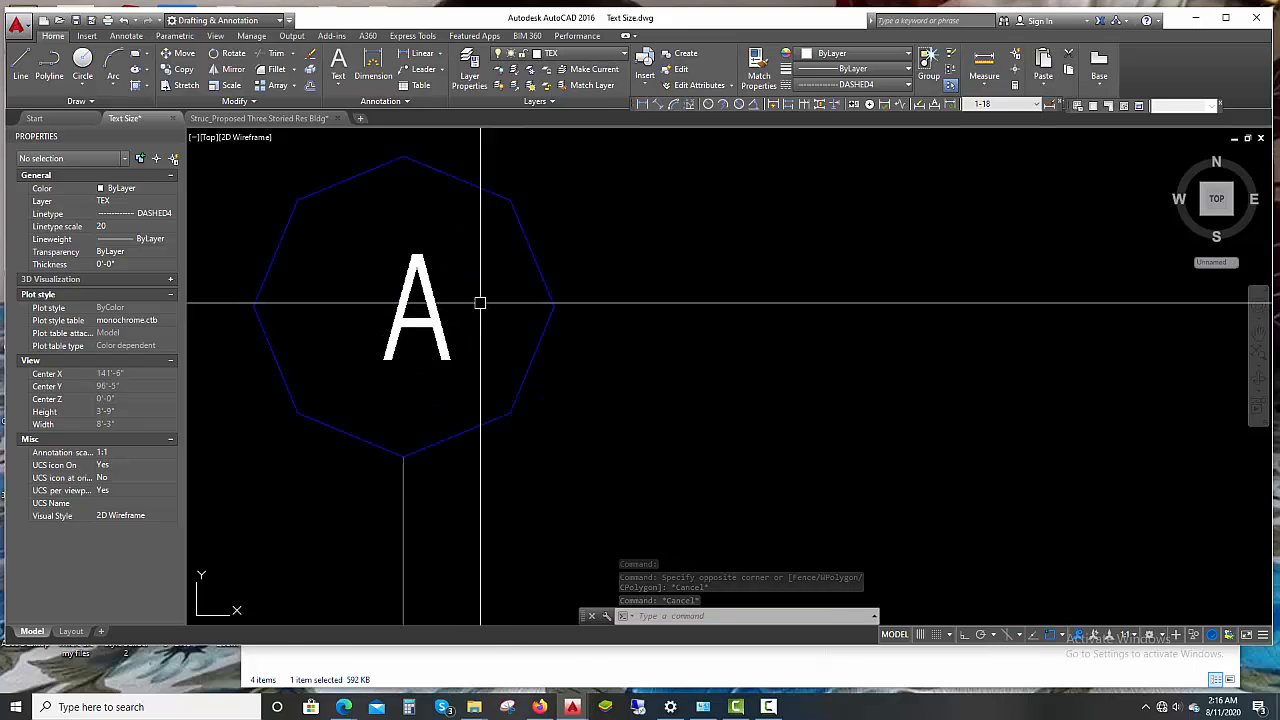
left_click(465, 286)
left_click(408, 308)
middle_click_drag(327, 374, 386, 351)
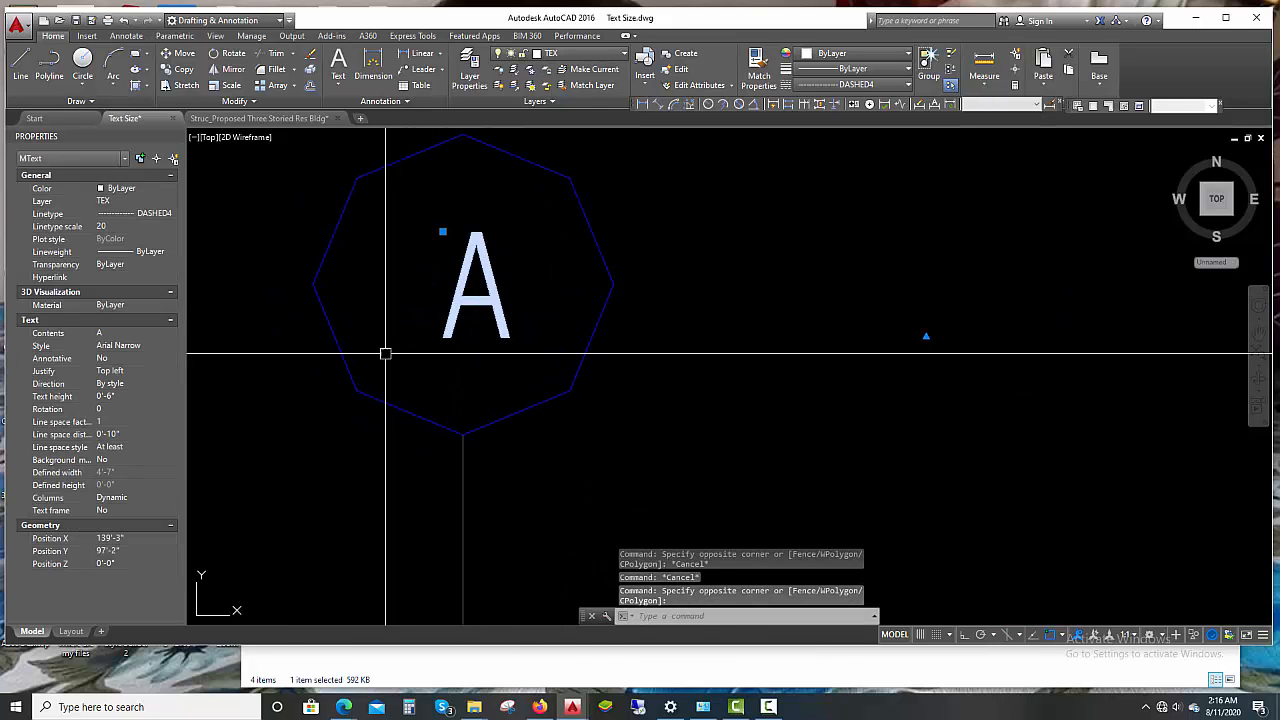
left_click(124, 396)
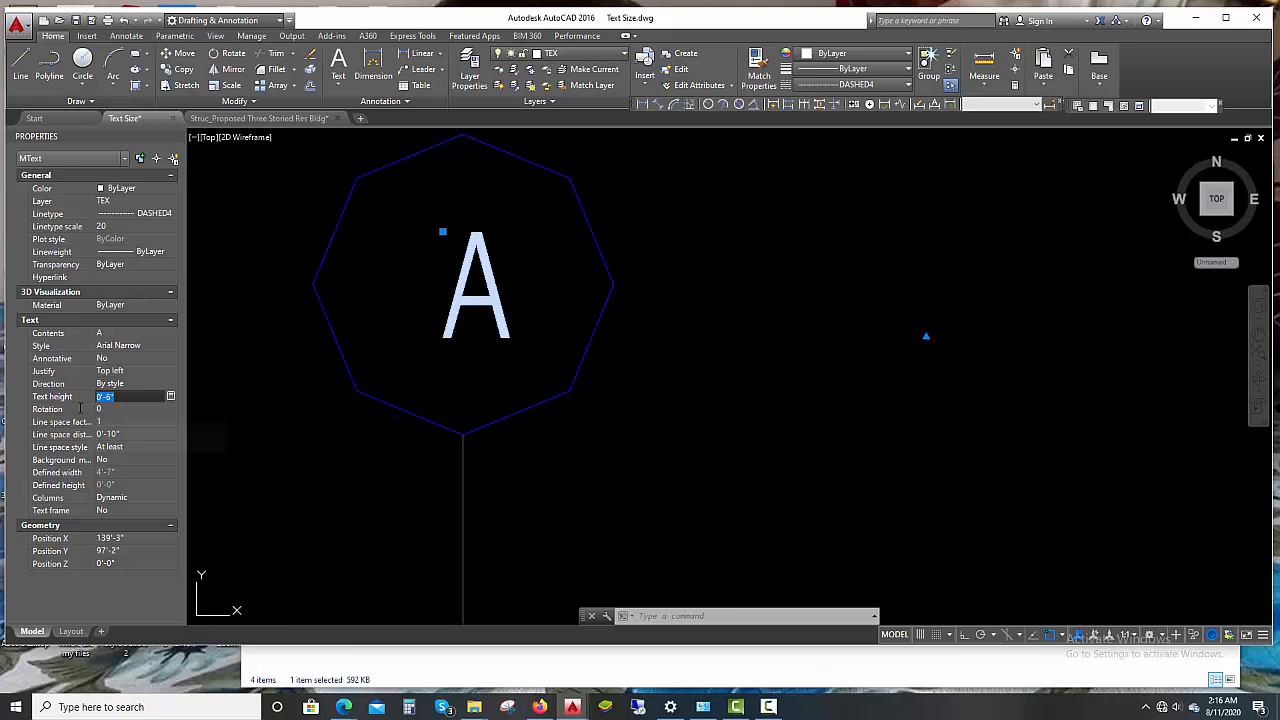
key("Return")
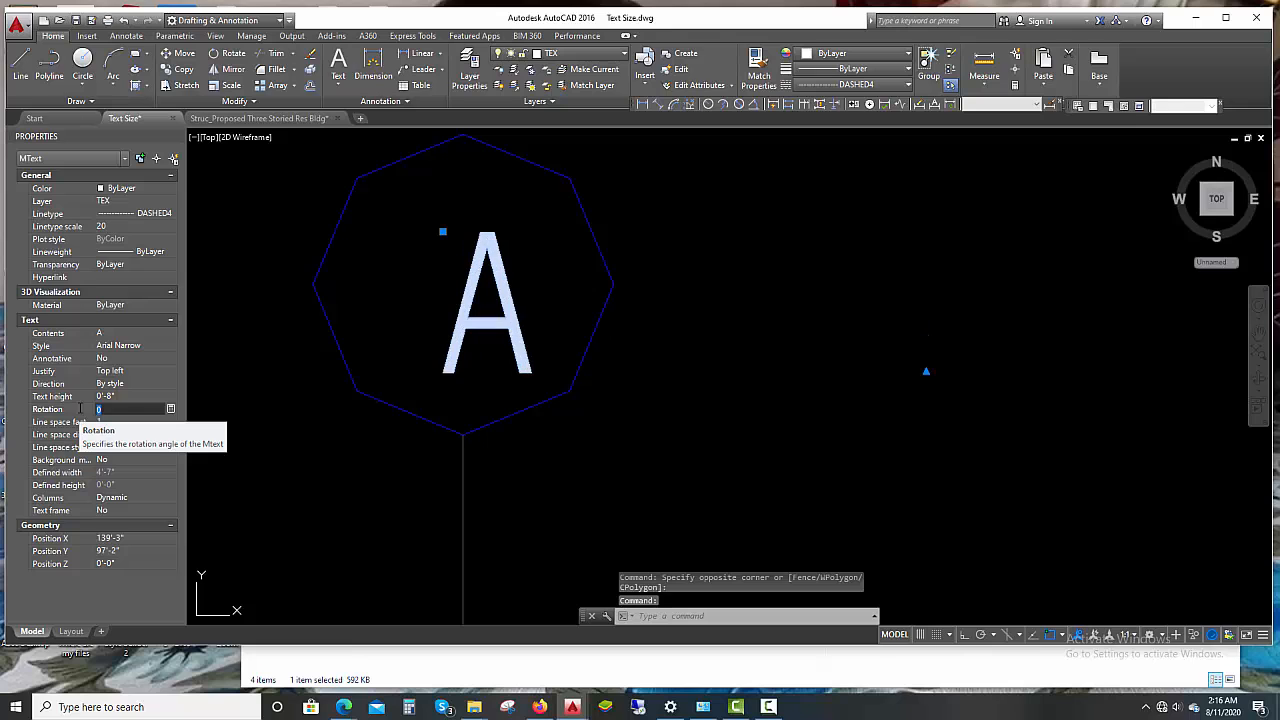
key("Escape")
key("Escape")
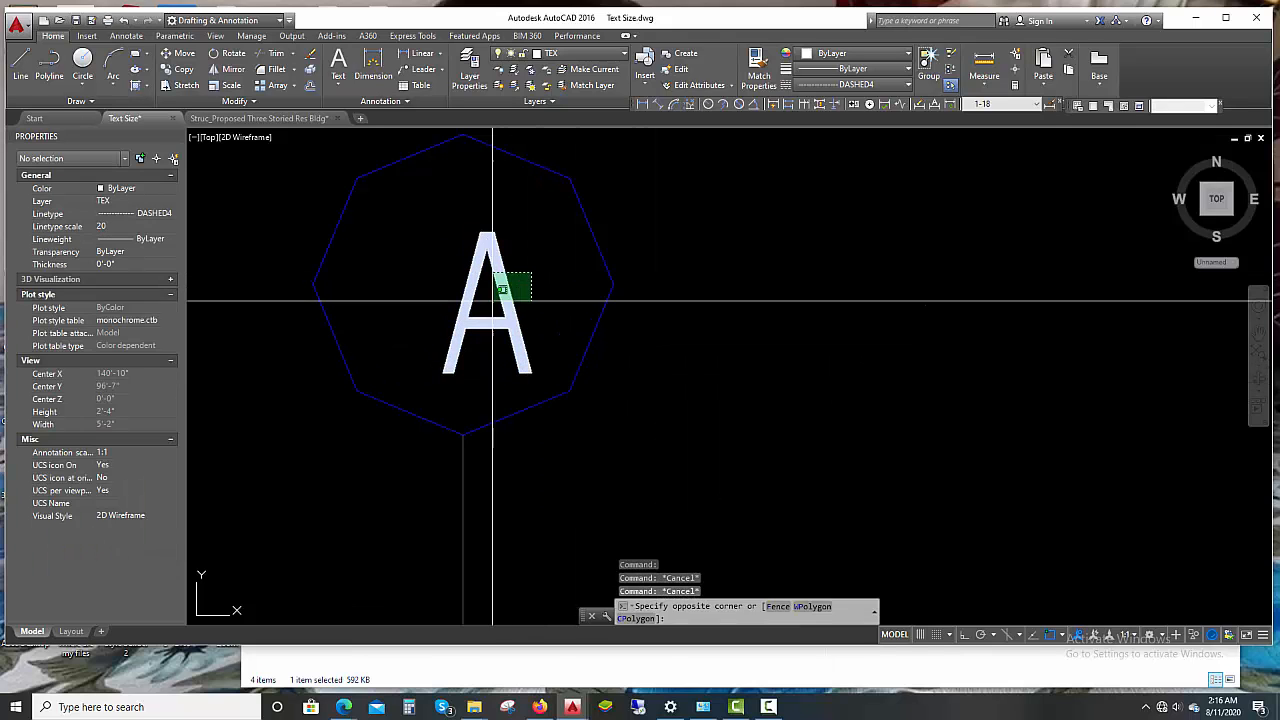
Move the letter A so that it sits centred inside its grid bubble
type("m")
key("Return")
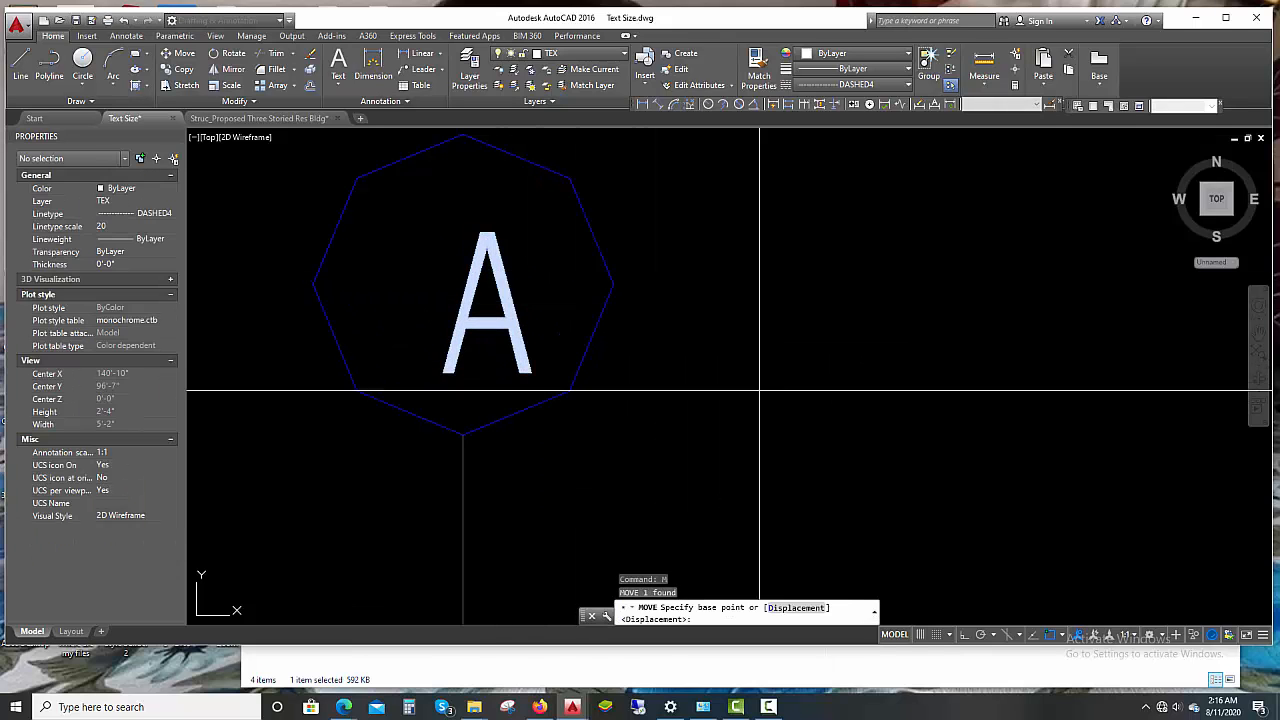
left_click(768, 393)
left_click(744, 372)
Examine the text properties of the TYPICAL FLOOR PLAN title beneath the plan
scroll(744, 372, "down", 3)
middle_click_drag(731, 394, 671, 269)
scroll(671, 326, "down", 3)
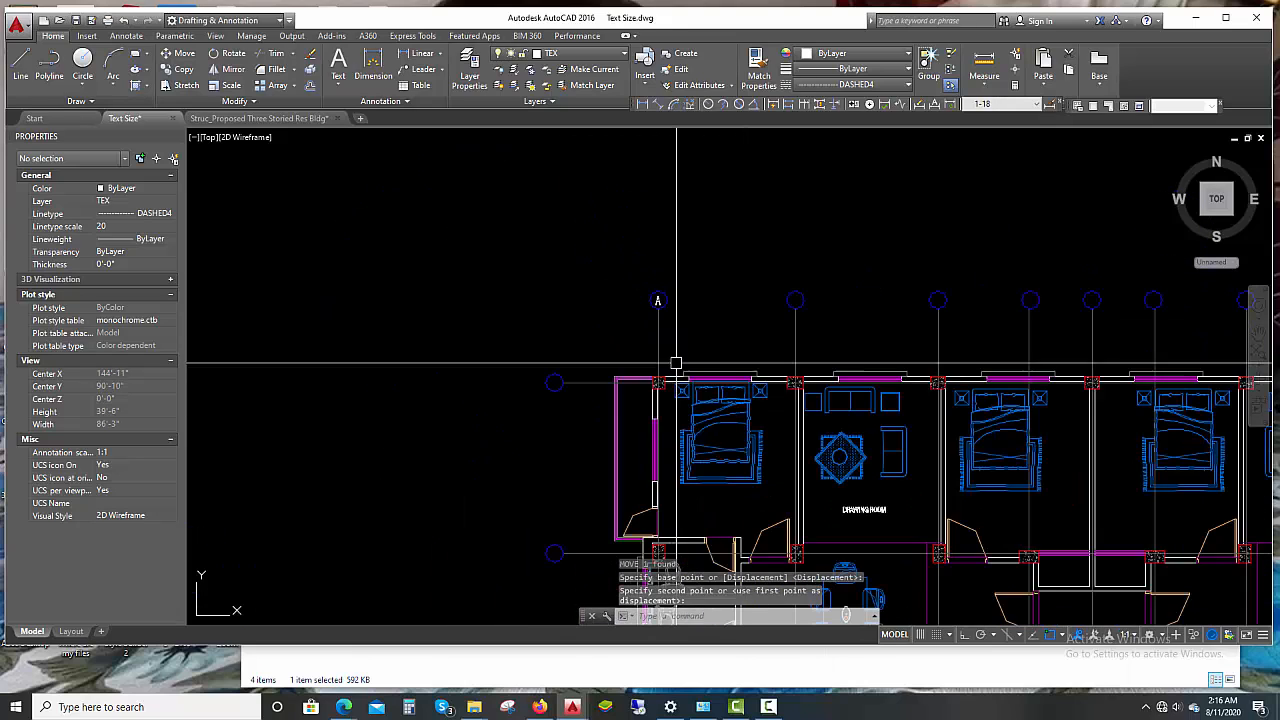
middle_click_drag(674, 366, 571, 221)
middle_click_drag(642, 606, 604, 393)
scroll(557, 497, "up", 5)
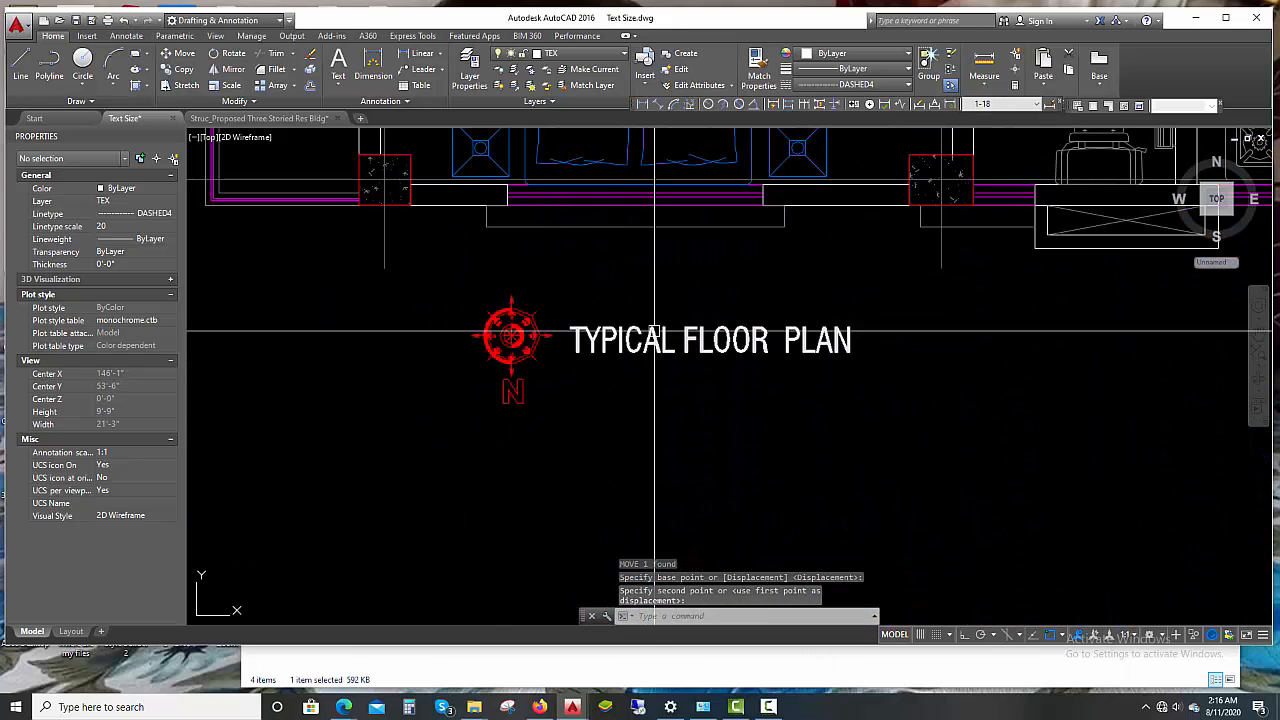
double_click(590, 345)
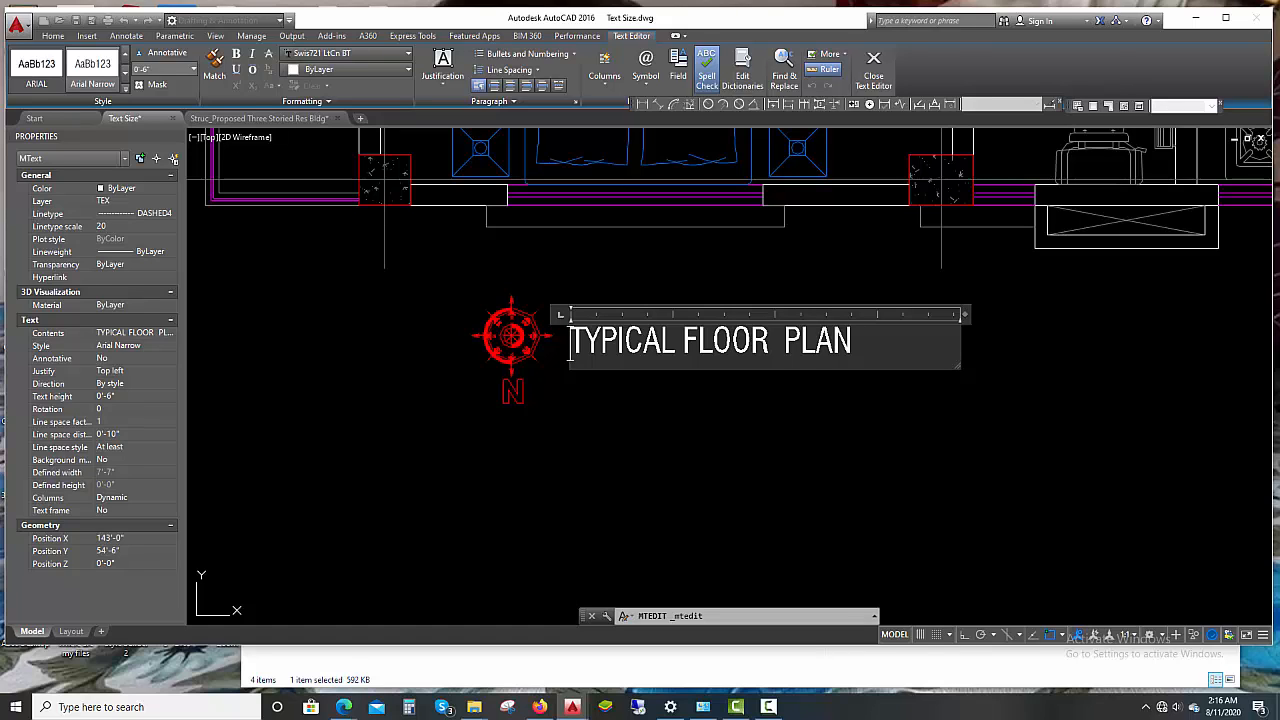
left_click(617, 384)
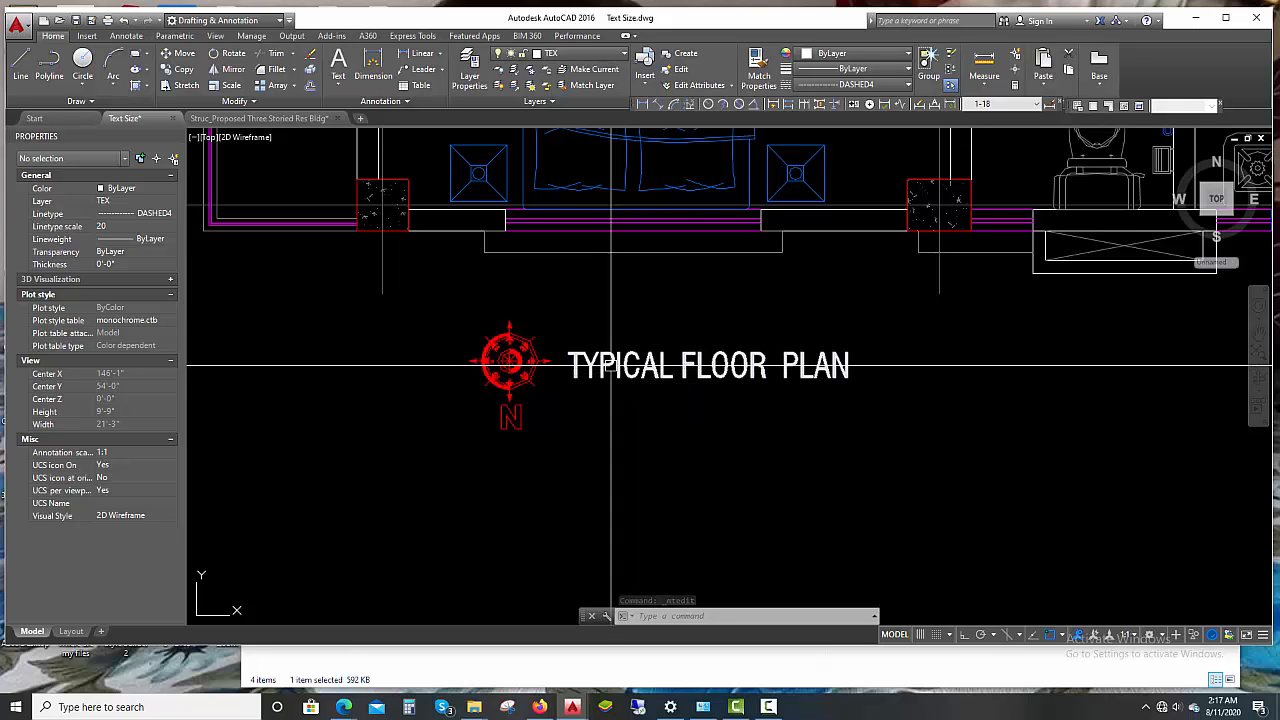
double_click(606, 370)
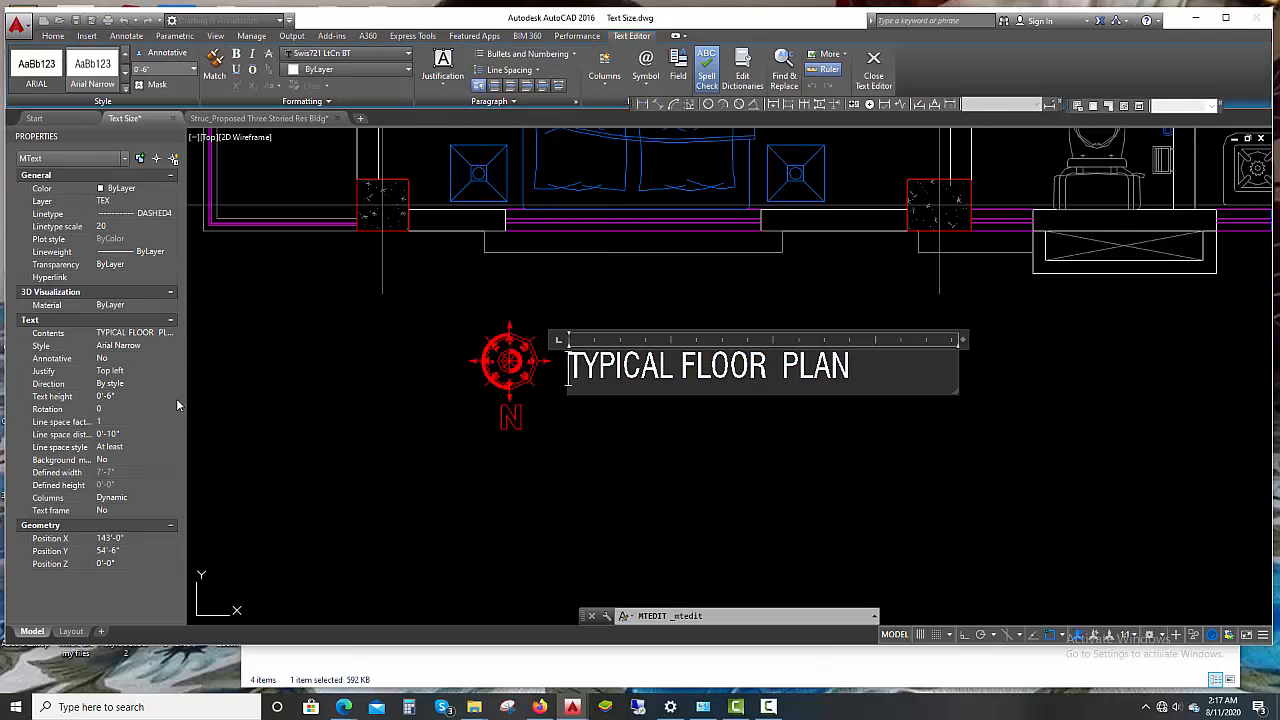
left_click(500, 447)
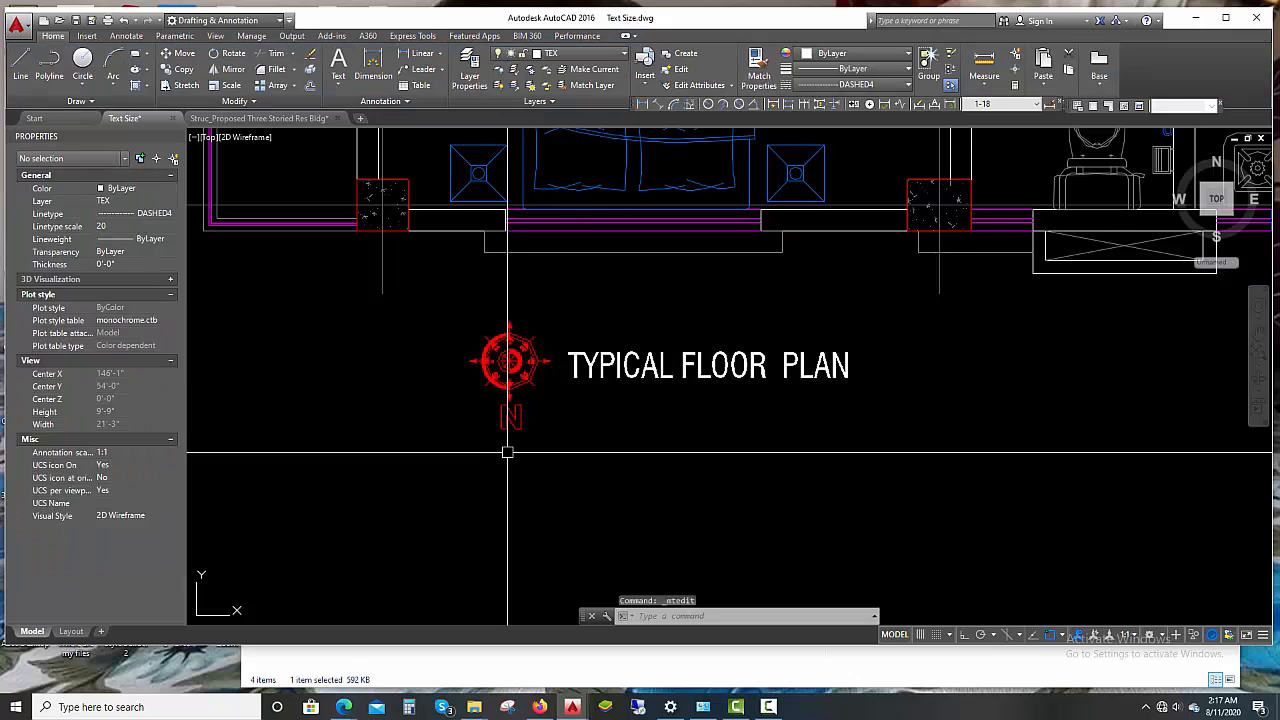
Set the text height of the TYPICAL FLOOR PLAN title to 8 inches
left_click(119, 397)
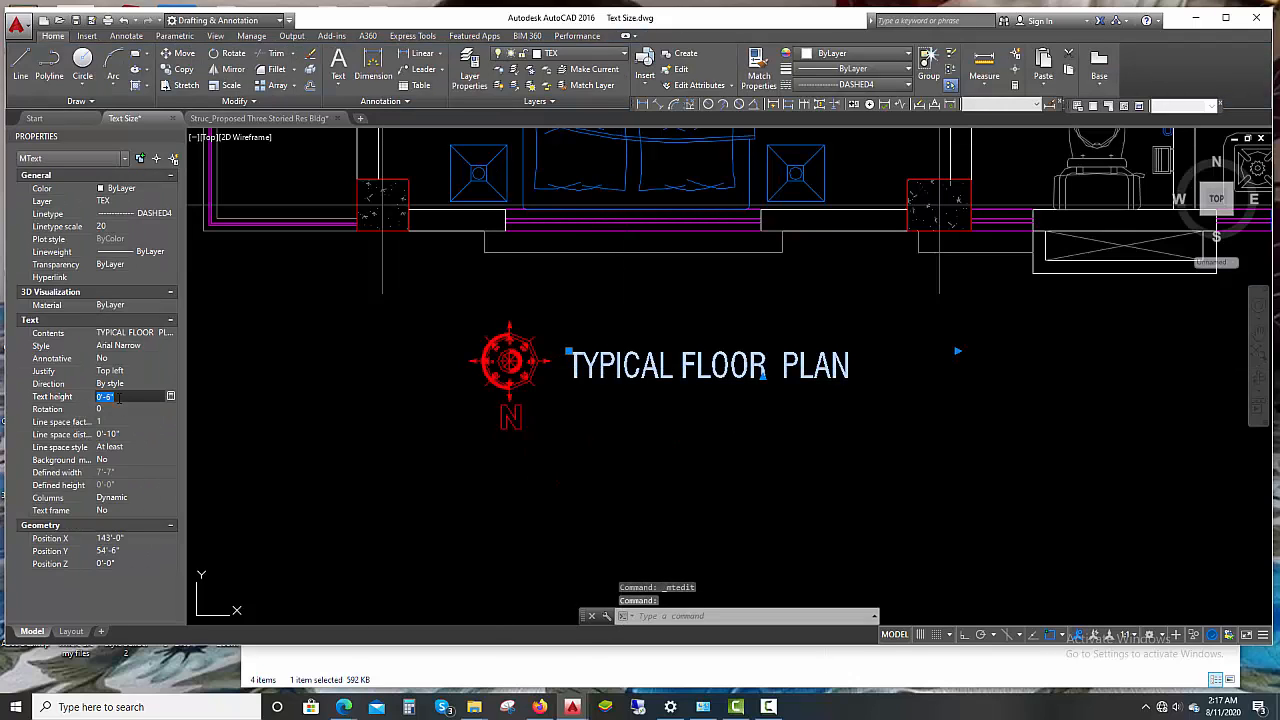
type("8")
key("Return")
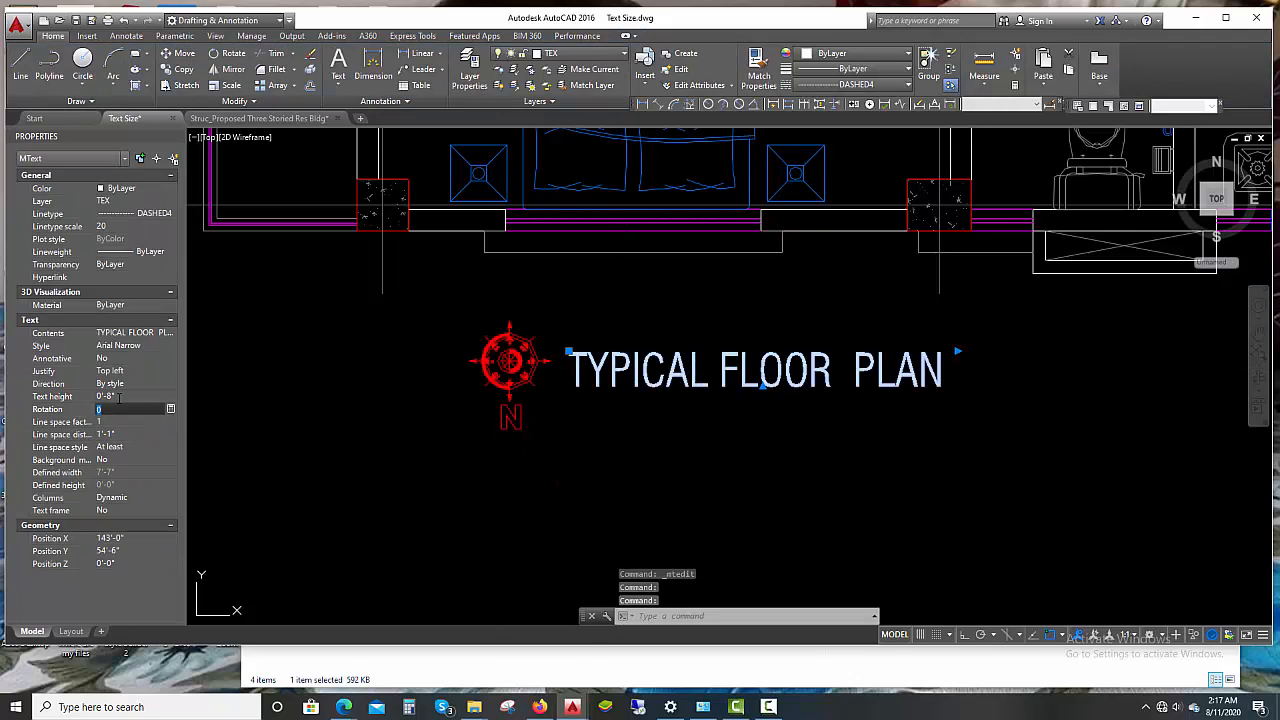
left_click(378, 424)
scroll(506, 441, "down", 3)
key("Escape")
key("Escape")
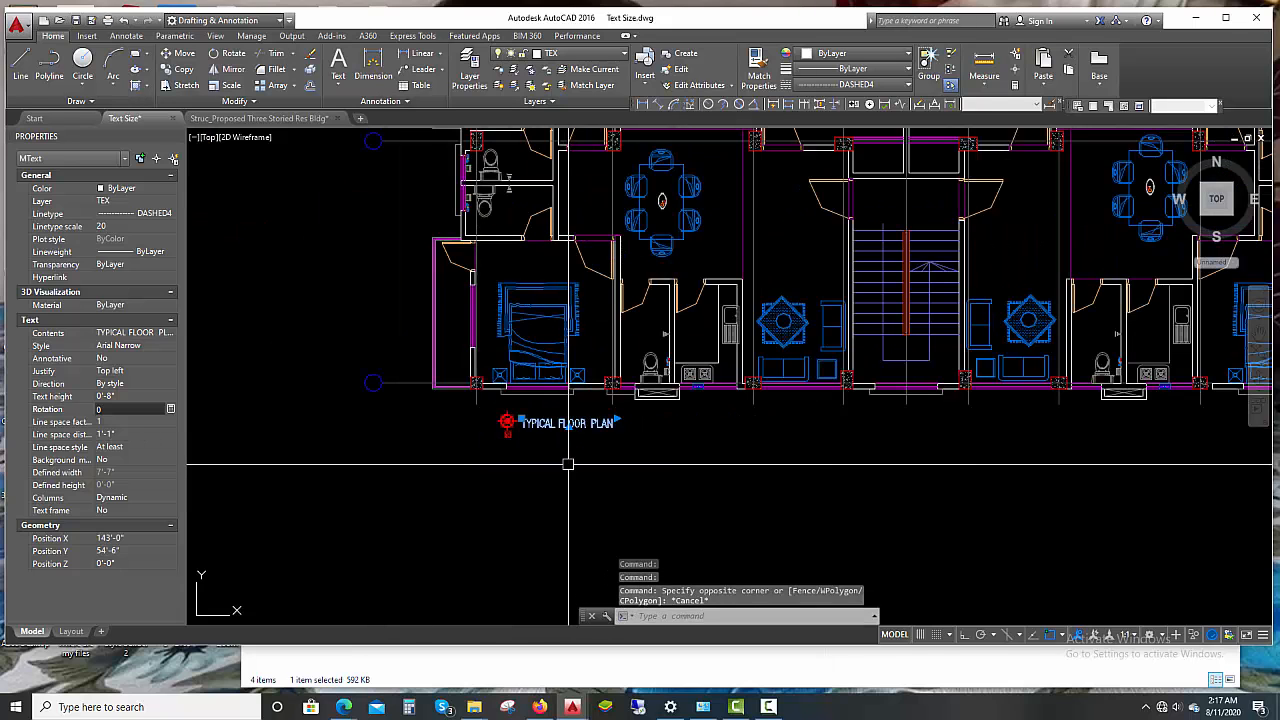
Copy the grid label A into the next three empty bubbles along the row above the plan
scroll(586, 428, "down", 2)
scroll(590, 200, "up", 3)
middle_click_drag(466, 299, 465, 345)
scroll(418, 280, "up", 3)
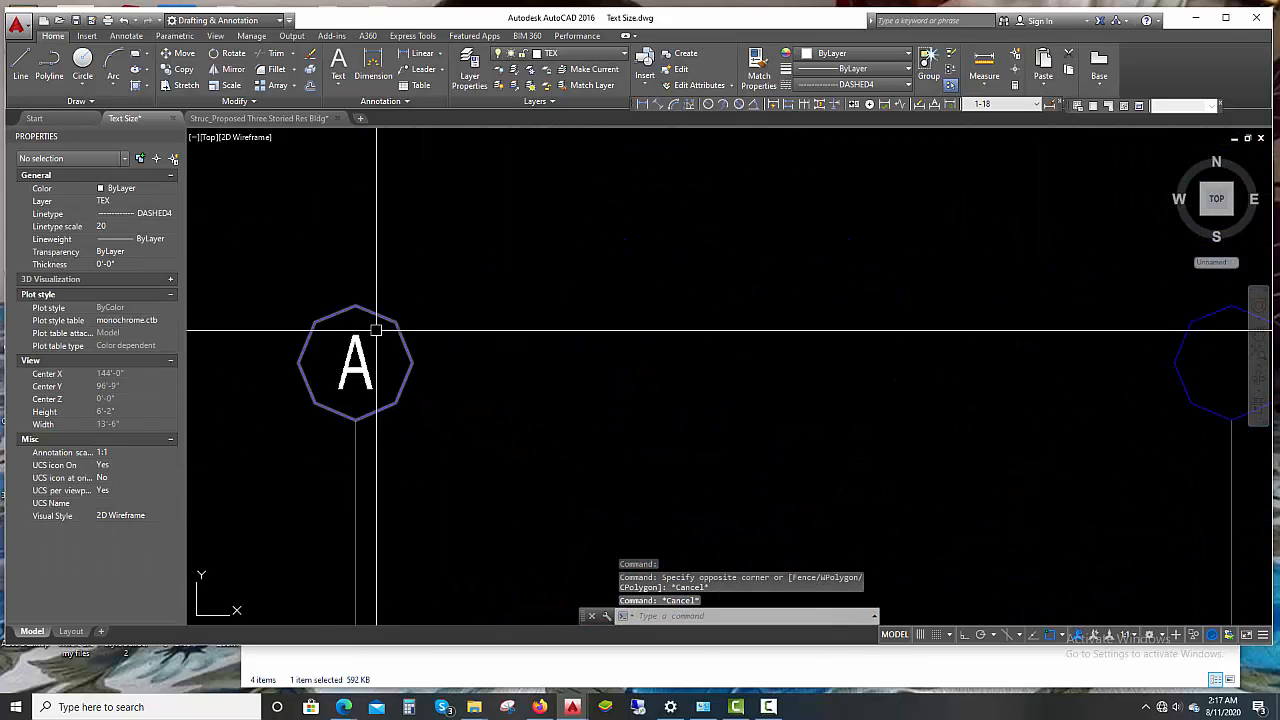
left_click(360, 360)
type("co")
key("space")
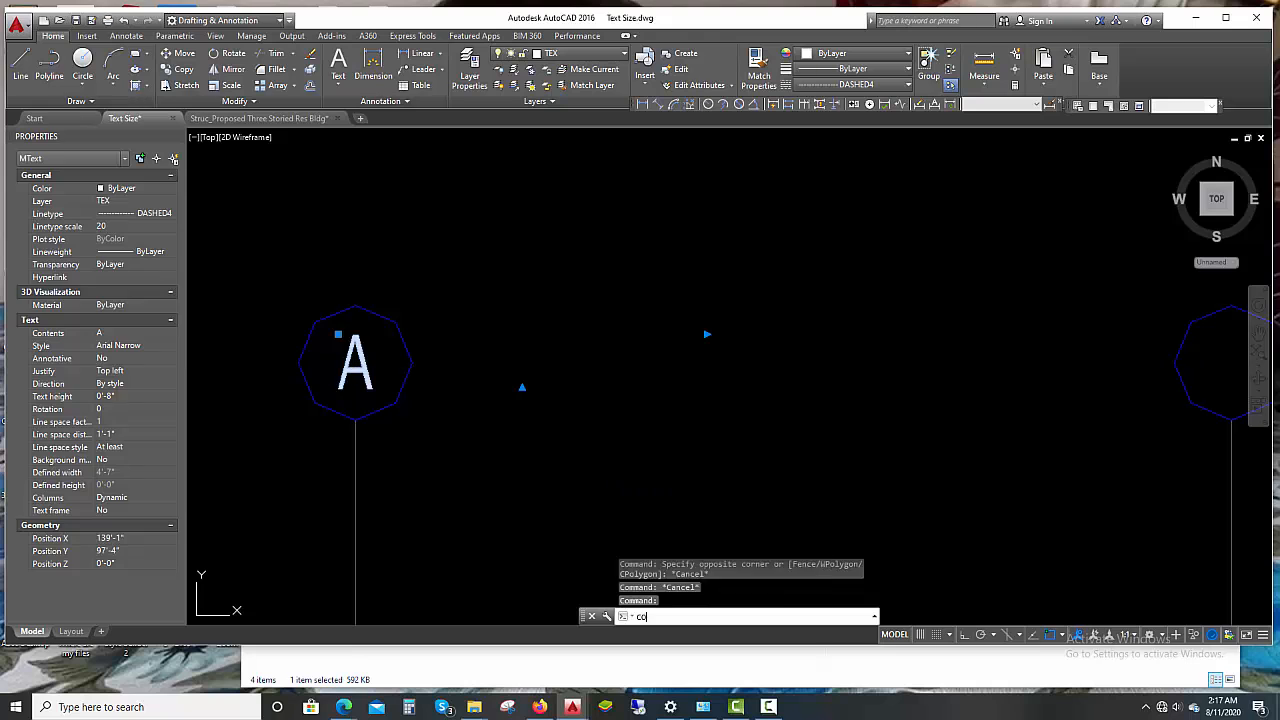
left_click(355, 305)
scroll(525, 394, "down", 4)
middle_click_drag(525, 398, 525, 396)
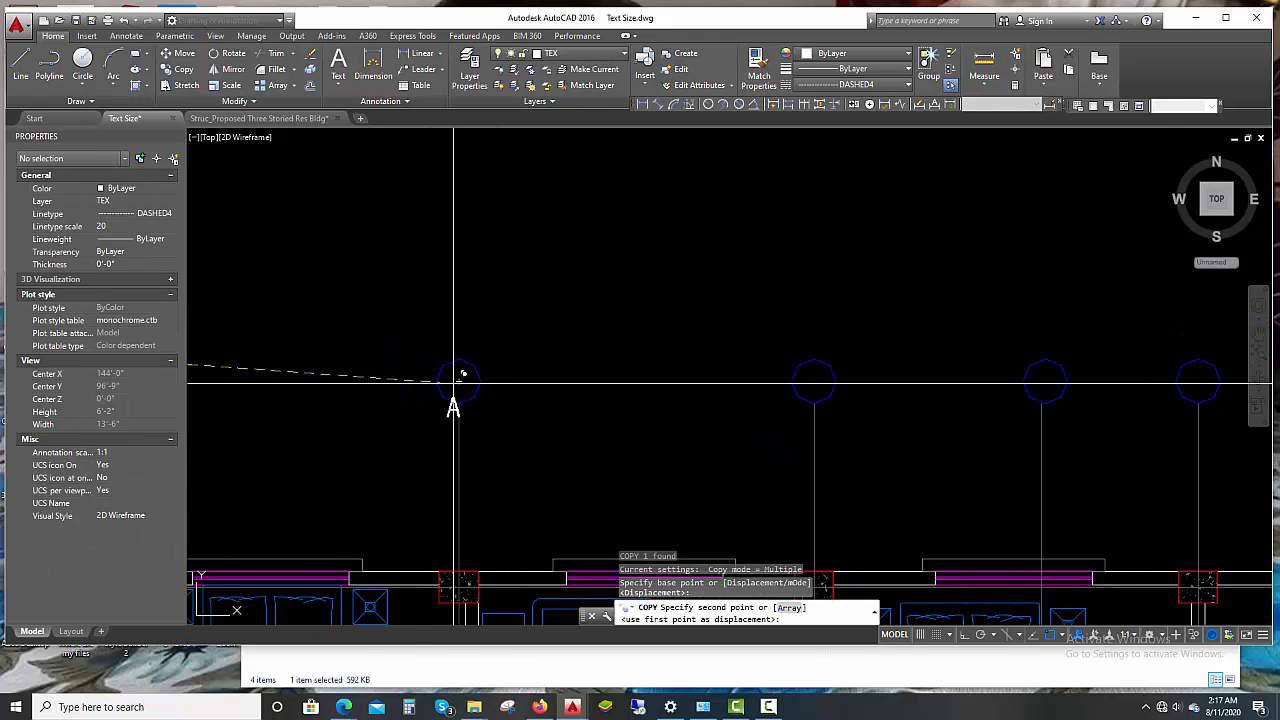
left_click(822, 358)
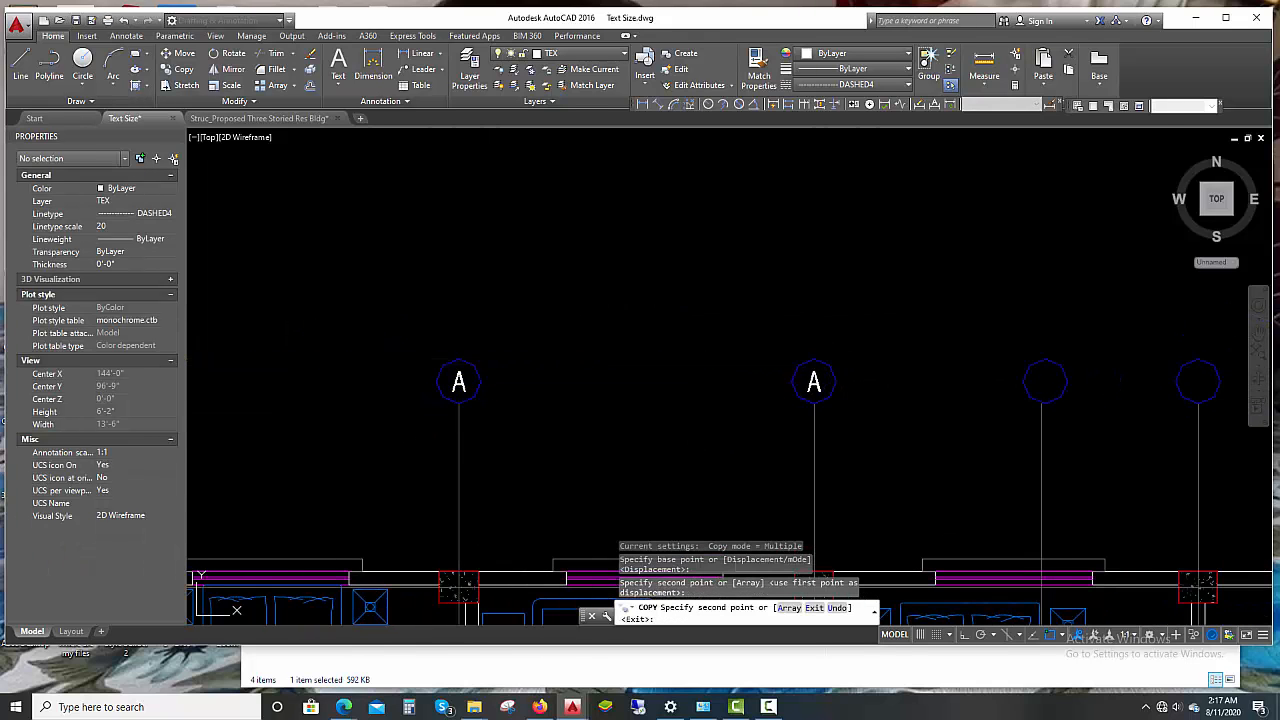
left_click(1045, 358)
key("Escape")
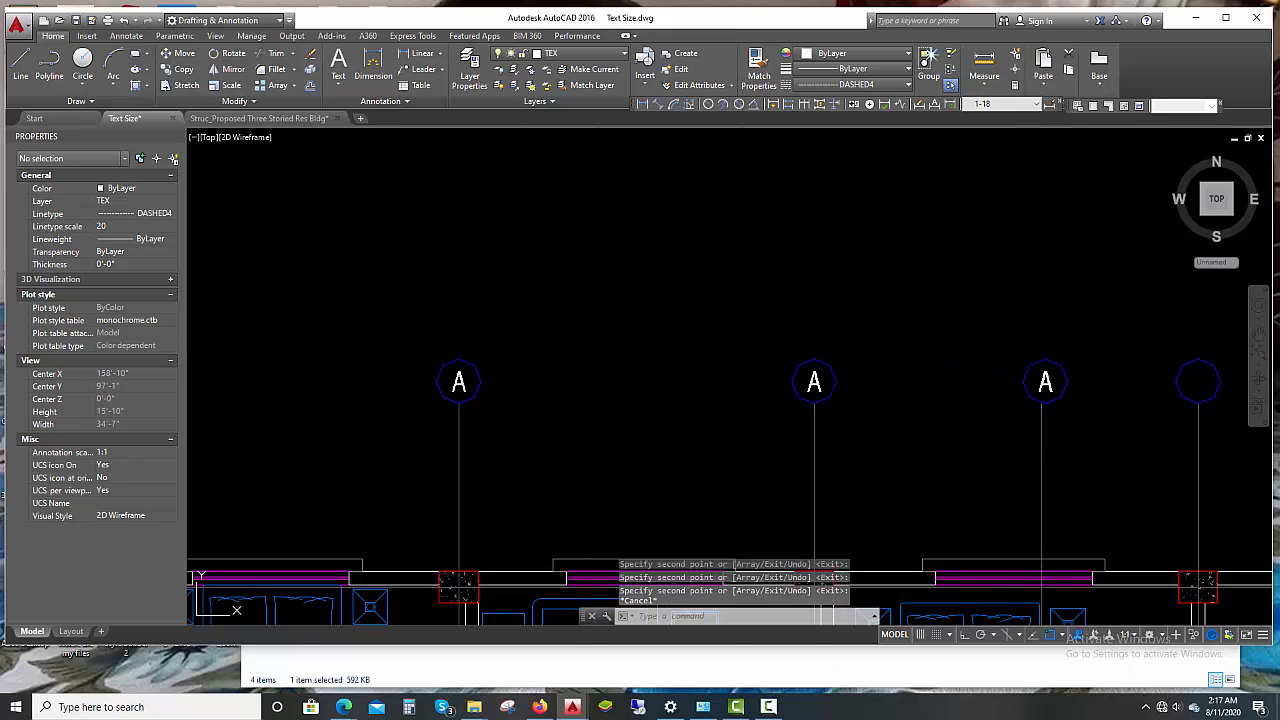
Change the copied label in the second grid bubble to B
double_click(458, 382)
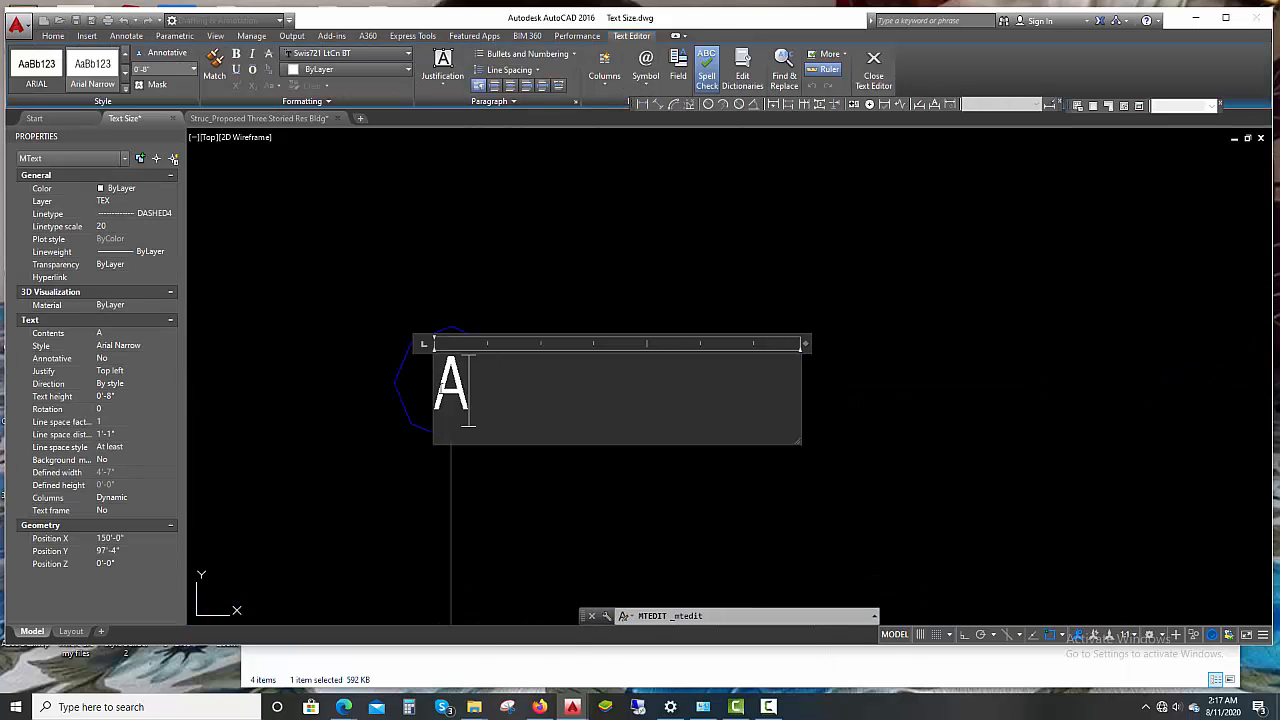
left_click_drag(468, 392, 440, 396)
type("B")
key("ctrl+Return")
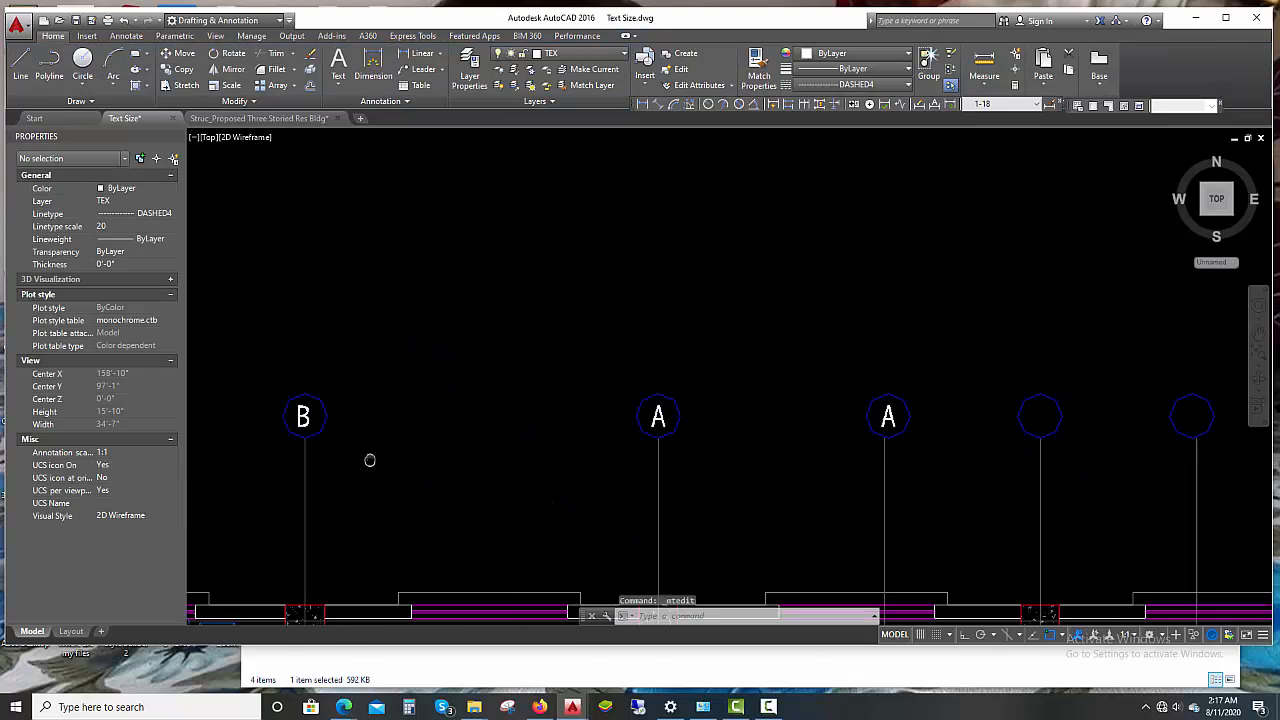
Change the copied label in the third grid bubble to C
double_click(660, 414)
left_click_drag(664, 425, 628, 420)
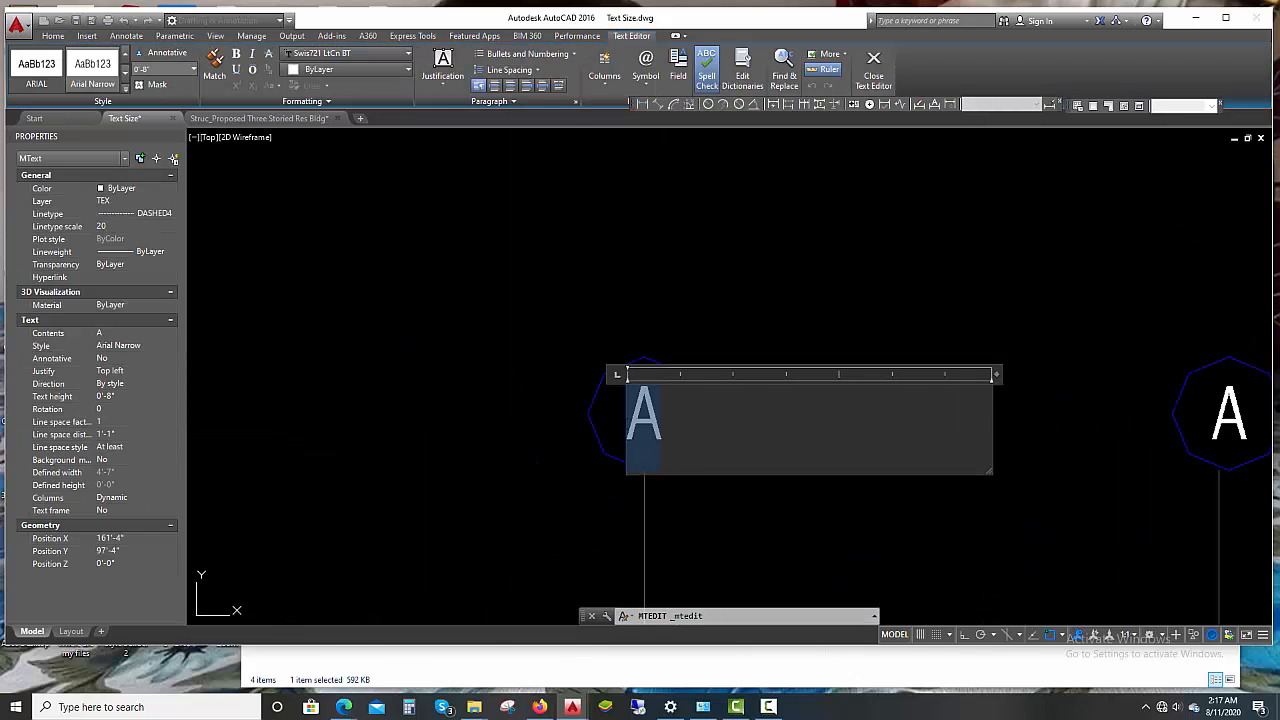
type("C")
key("ctrl+Return")
scroll(746, 493, "down", 2)
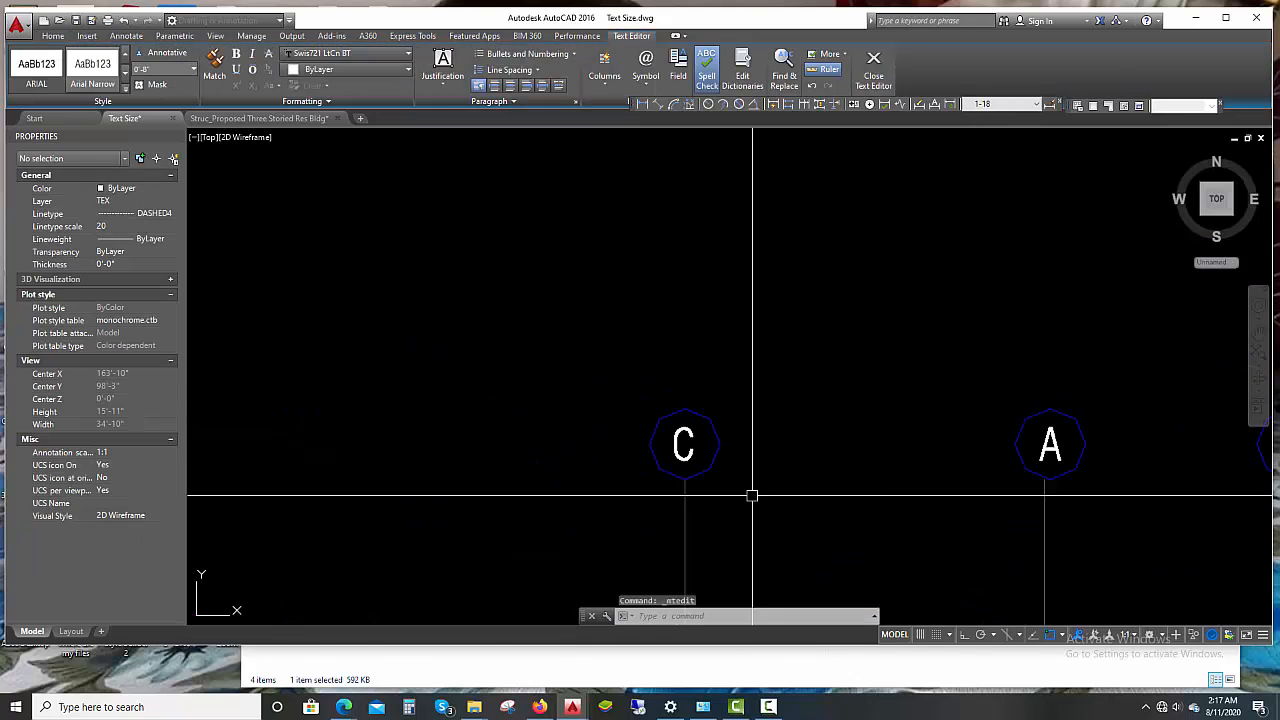
Change the copied label in the fourth grid bubble to D
middle_click_drag(751, 494, 418, 463)
double_click(714, 416)
double_click(712, 420)
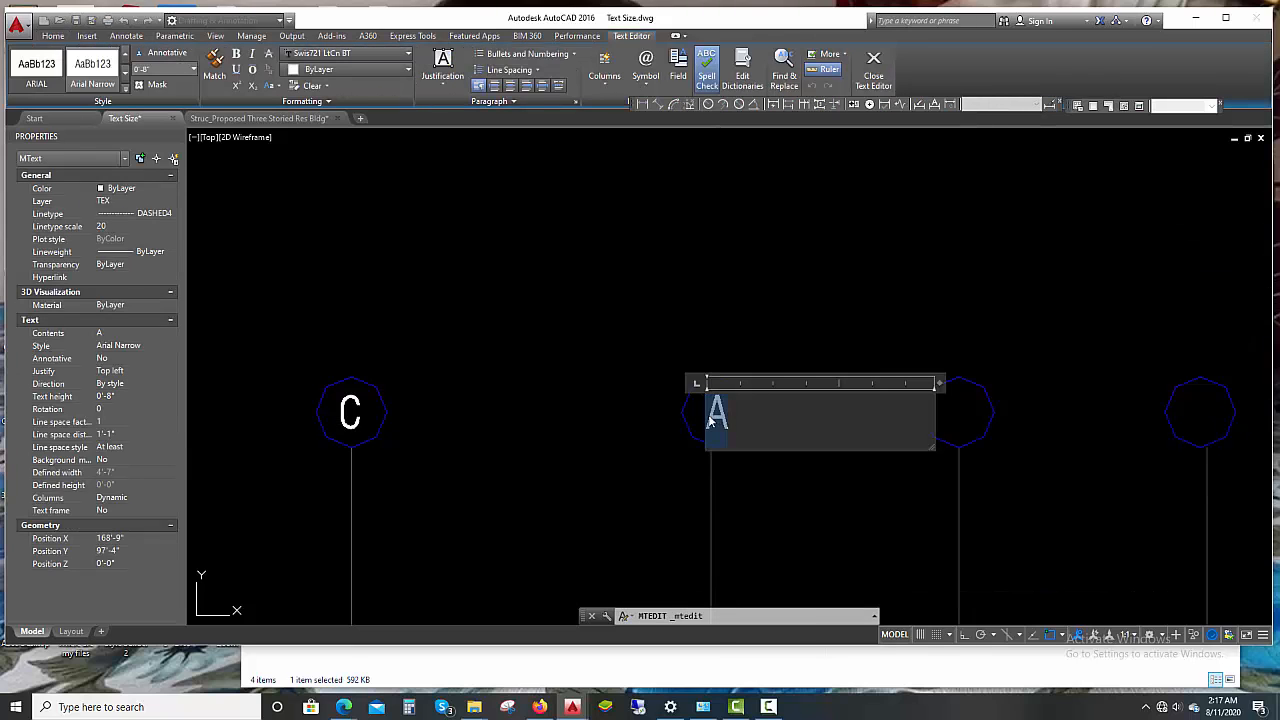
type("D")
left_click(750, 474)
Add a horizontal linear dimension between grid lines A and B, placed between the bubbles and the plan
scroll(749, 471, "down", 2)
middle_click_drag(749, 474, 843, 417)
middle_click_drag(497, 445, 573, 446)
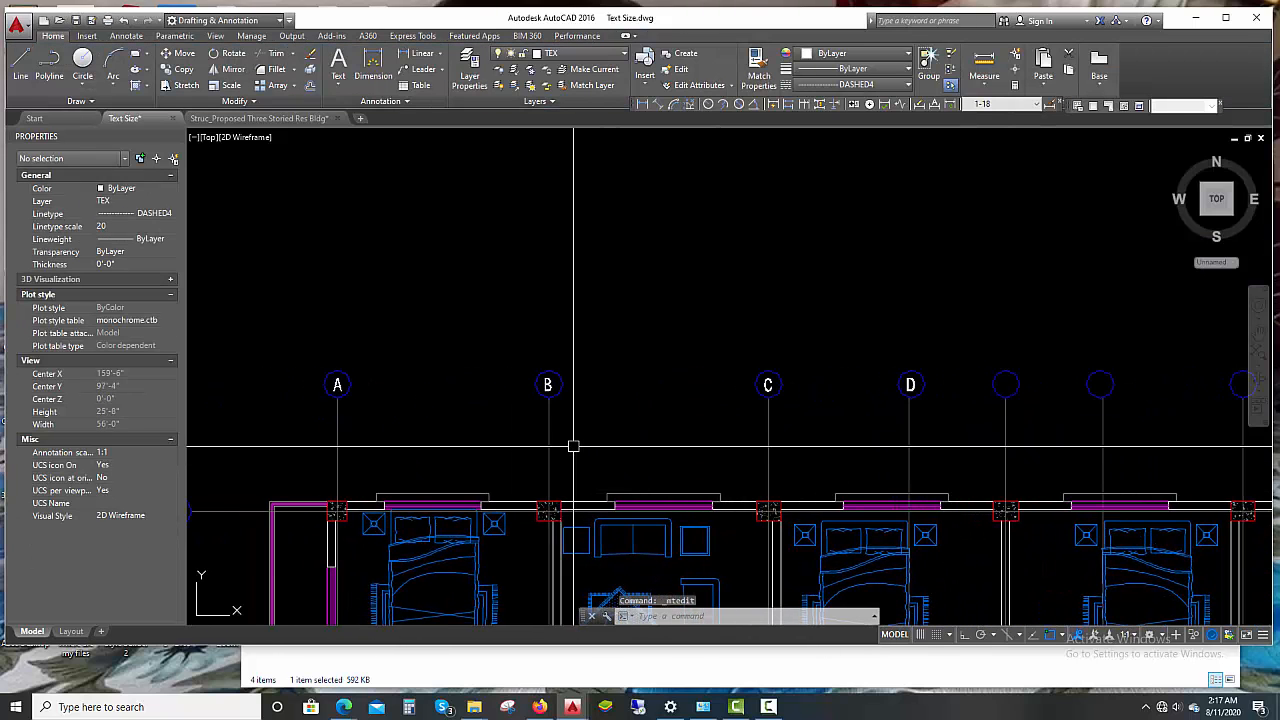
left_click(418, 54)
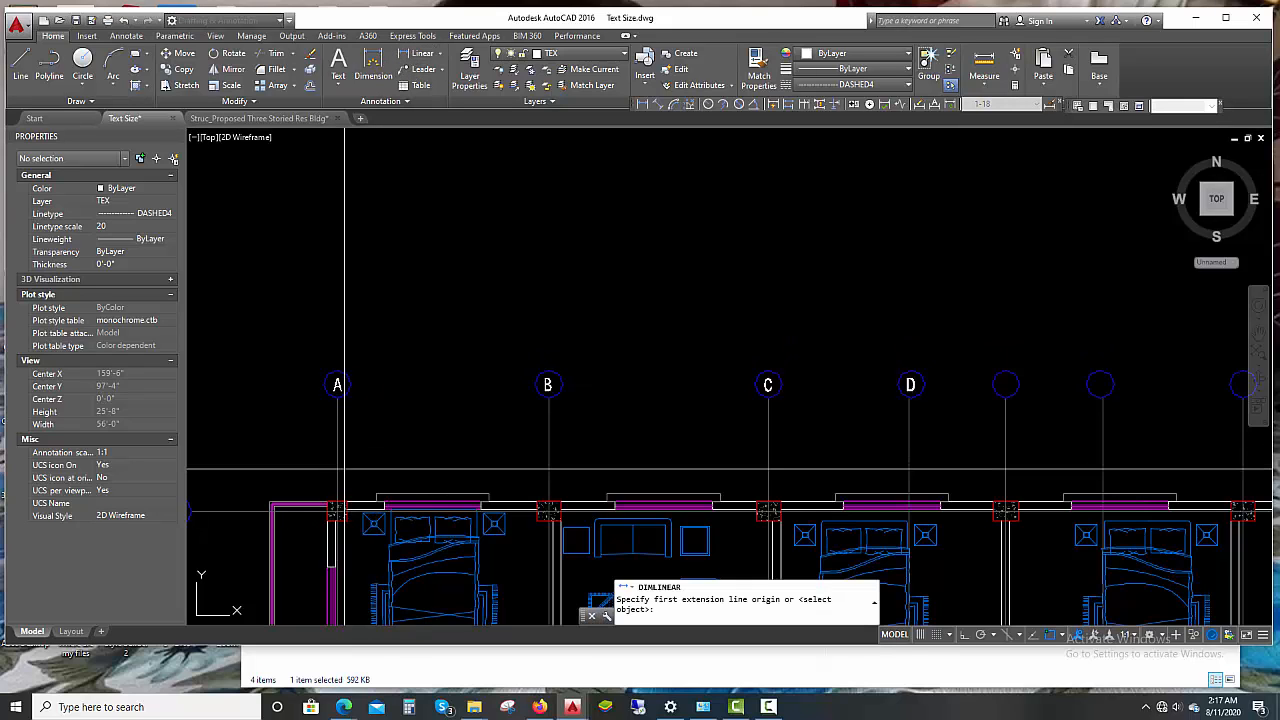
left_click(338, 468)
left_click(548, 484)
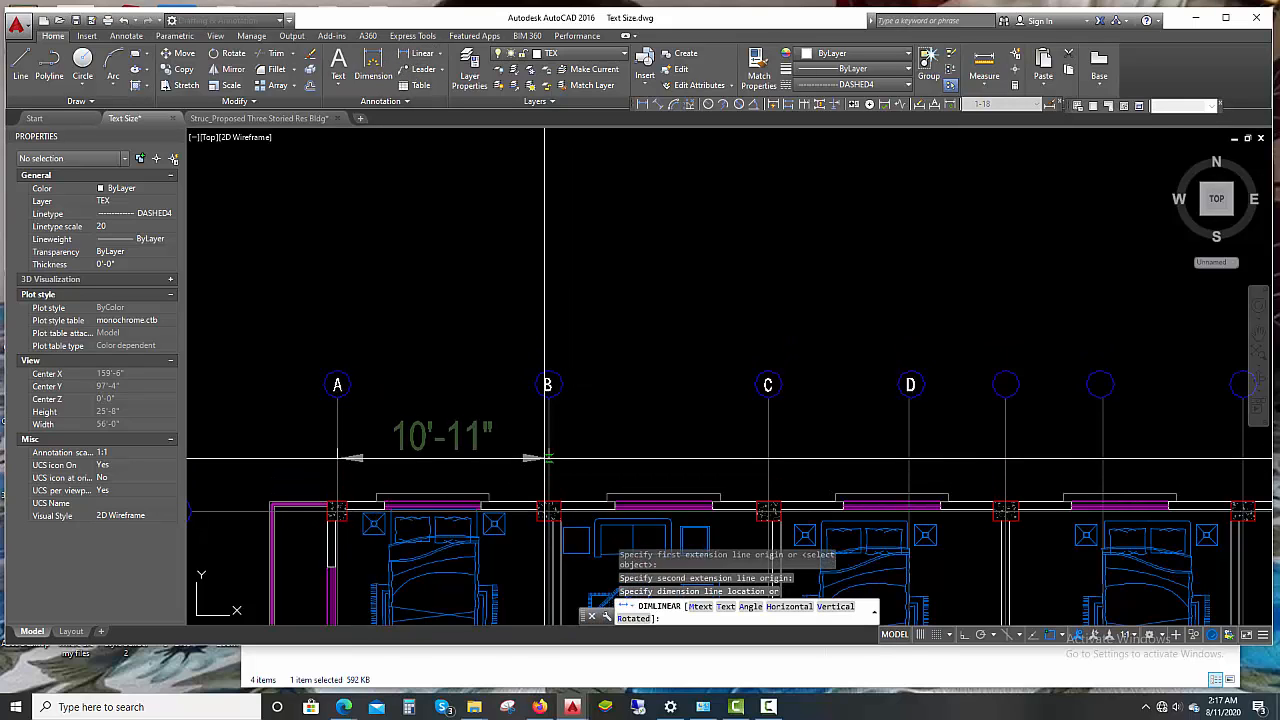
mouse_move(429, 466)
middle_mouse_down()
mouse_move(573, 412)
mouse_move(576, 356)
mouse_move(534, 328)
middle_mouse_up()
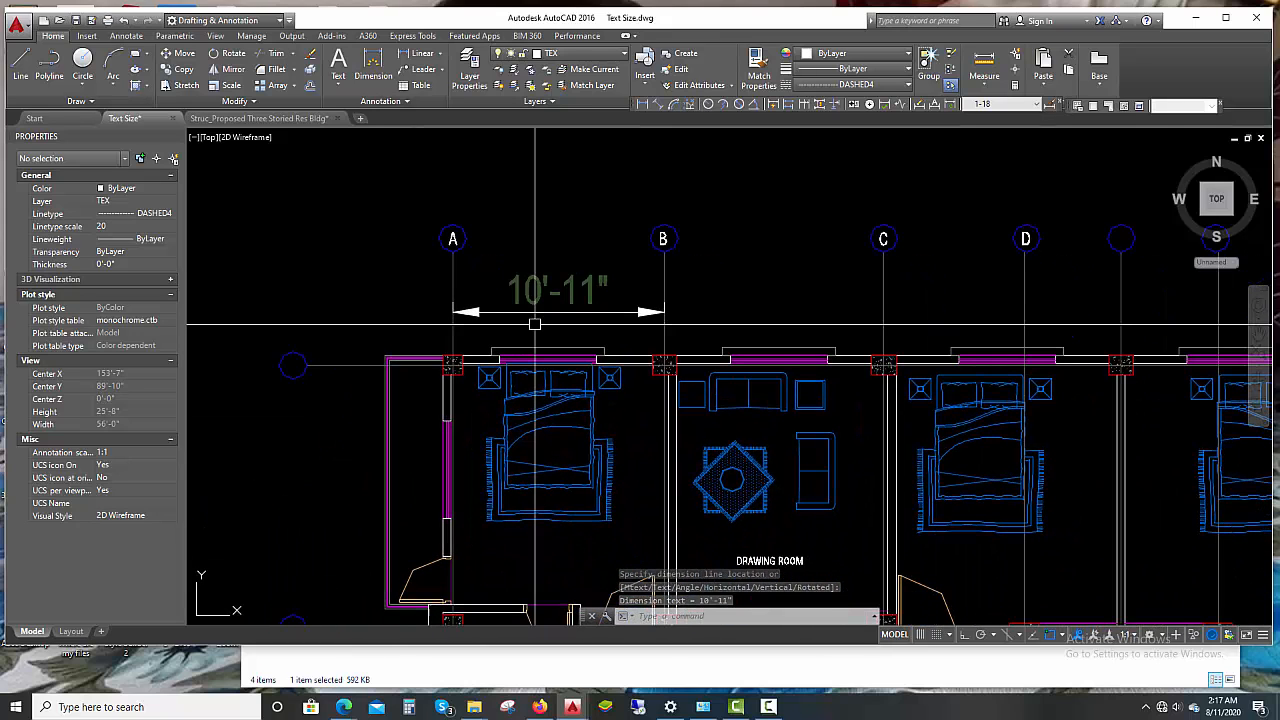
Set the text height of the dimension between grid lines A and B to 5"
left_click(537, 317)
left_click(540, 317)
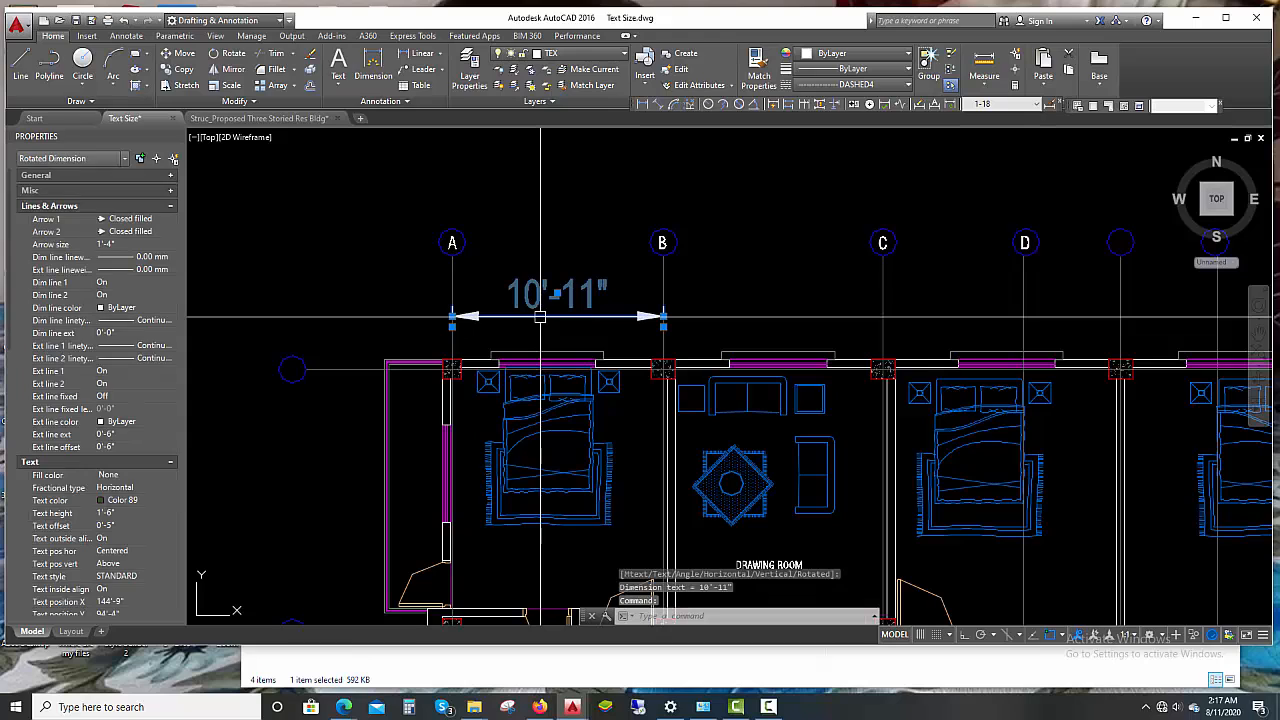
left_click(118, 513)
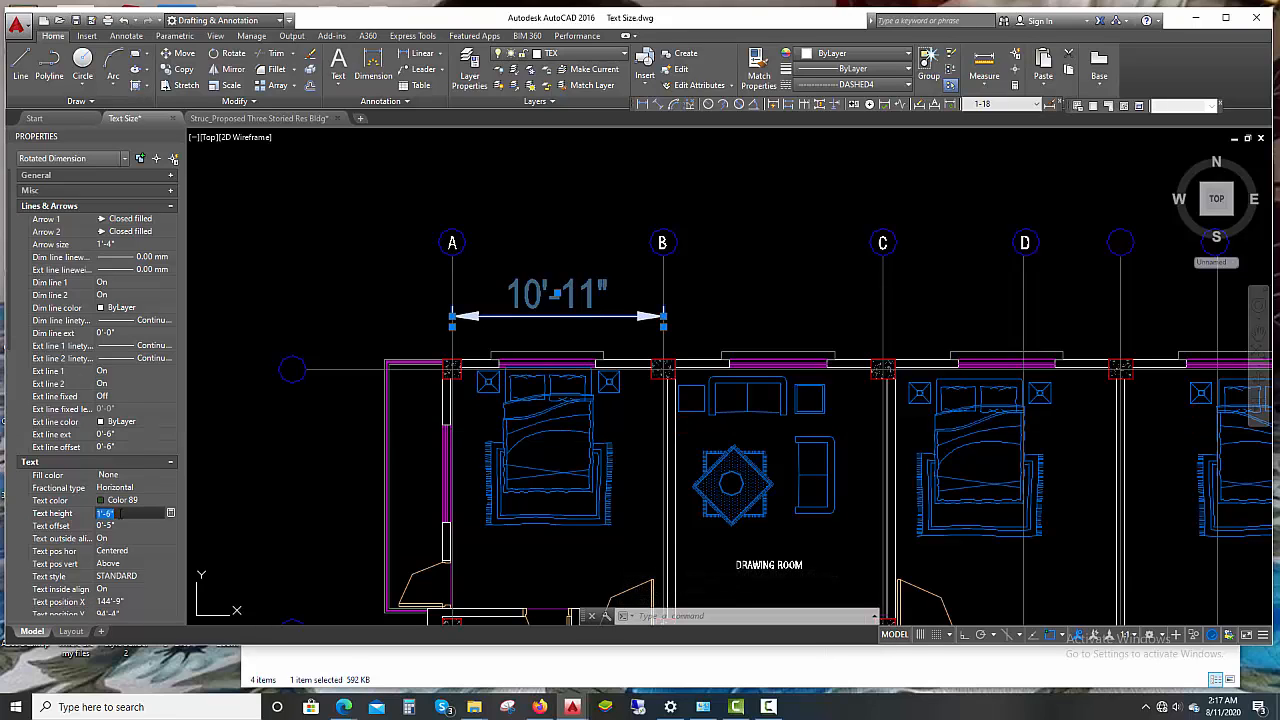
type("5")
key("Return")
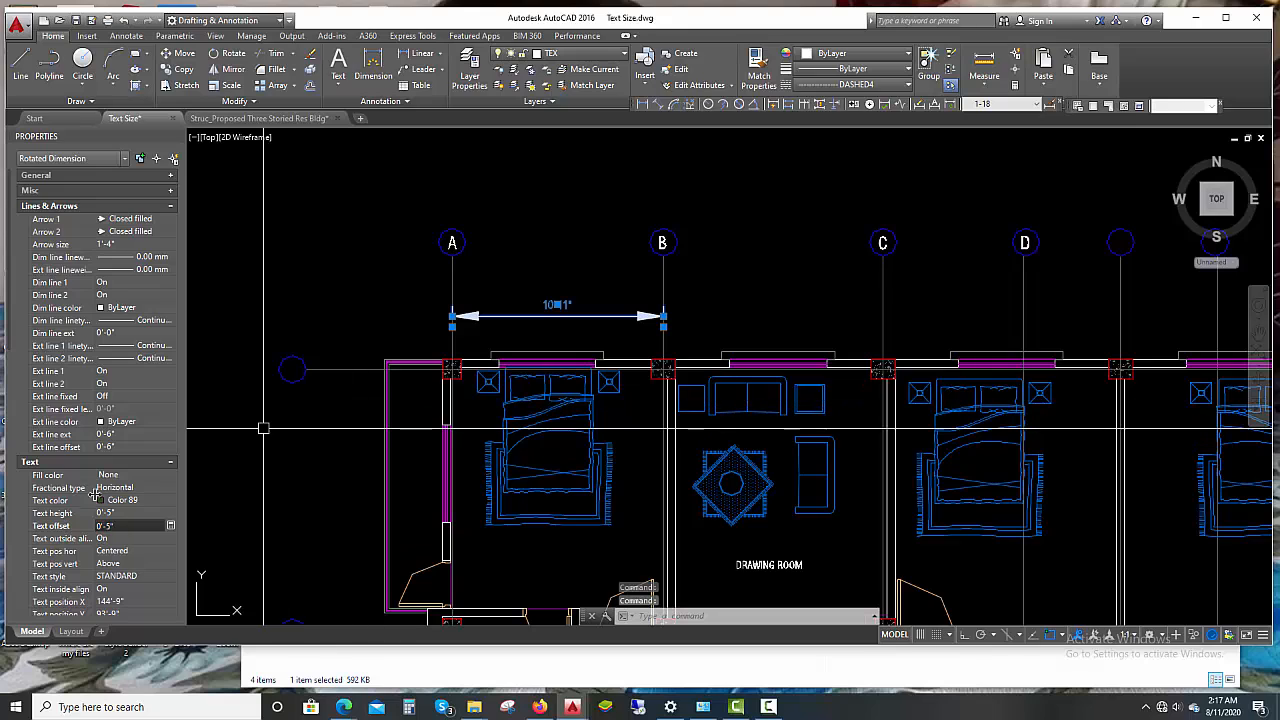
Set the arrow size of the dimension between grid lines A and B to 4"
left_click(120, 244)
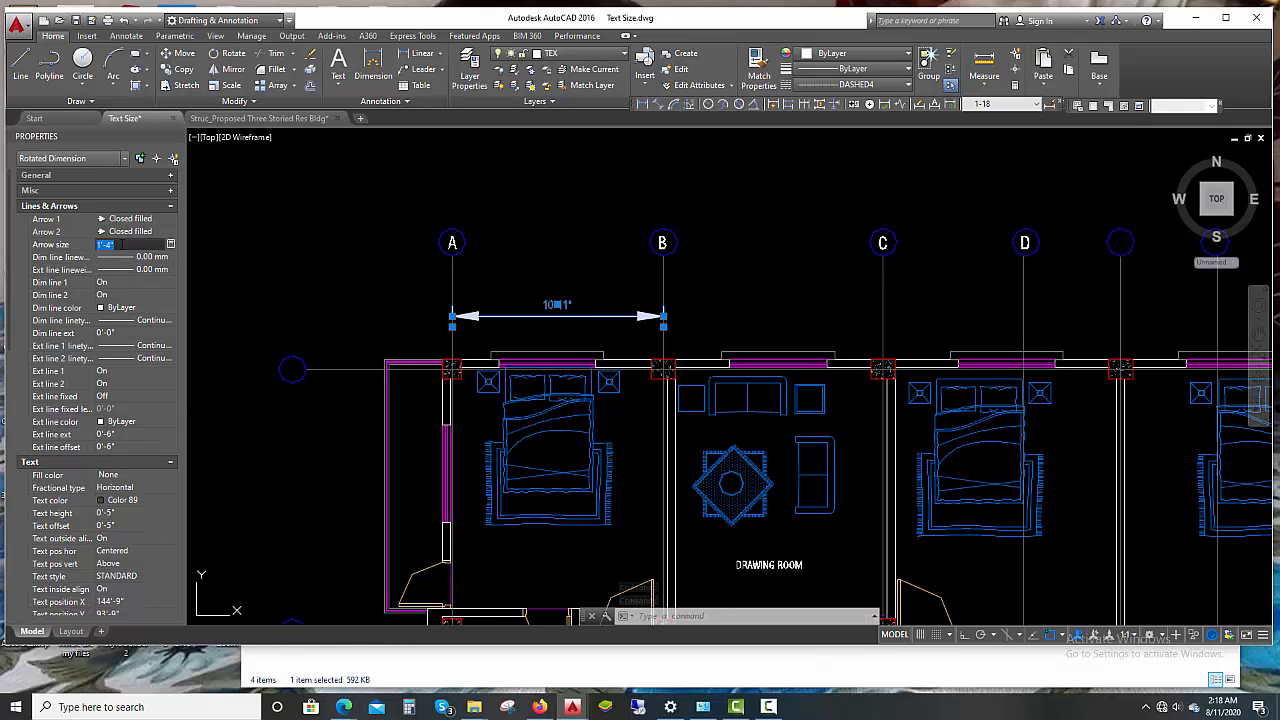
type("4")
key("Return")
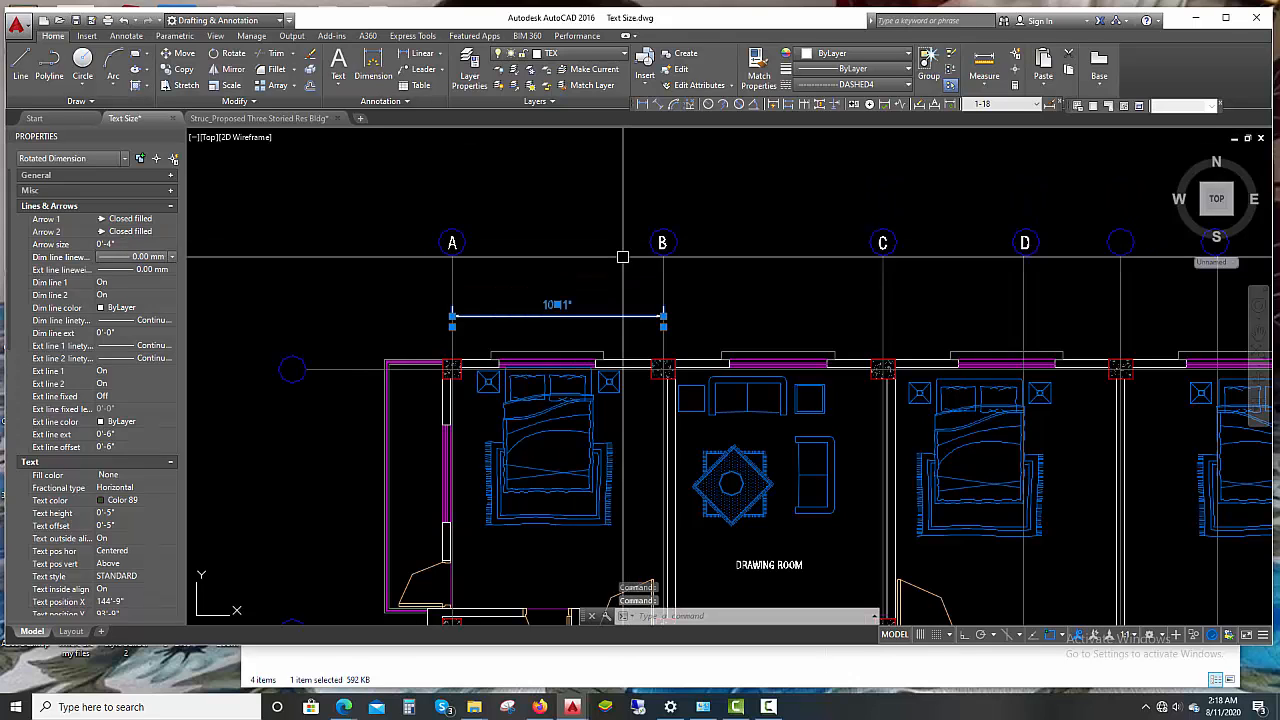
key("Escape")
key("Escape")
Set both the extension line extension and the extension line offset of the A–B dimension to 2"
scroll(571, 314, "up", 4)
left_click(527, 348)
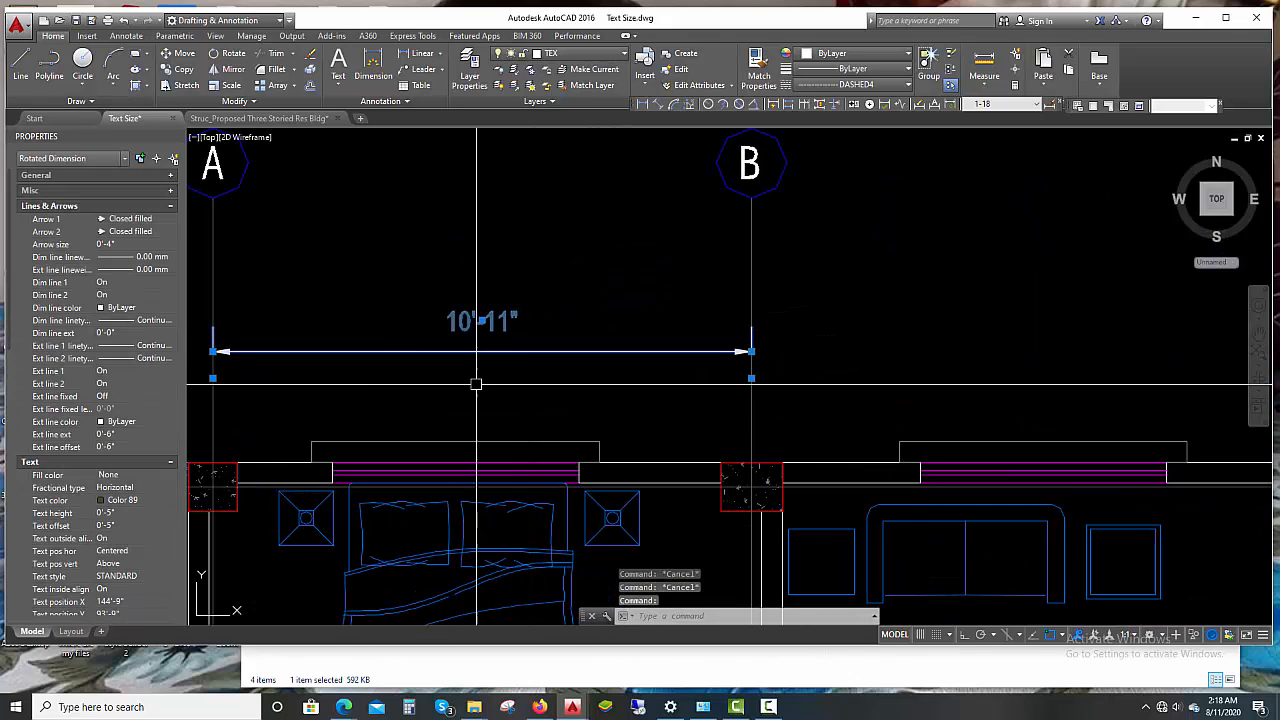
left_click(118, 444)
type("2")
key("Return")
Set the text offset of the A–B dimension to 2" so the text sits closer to the dimension line
left_click(121, 526)
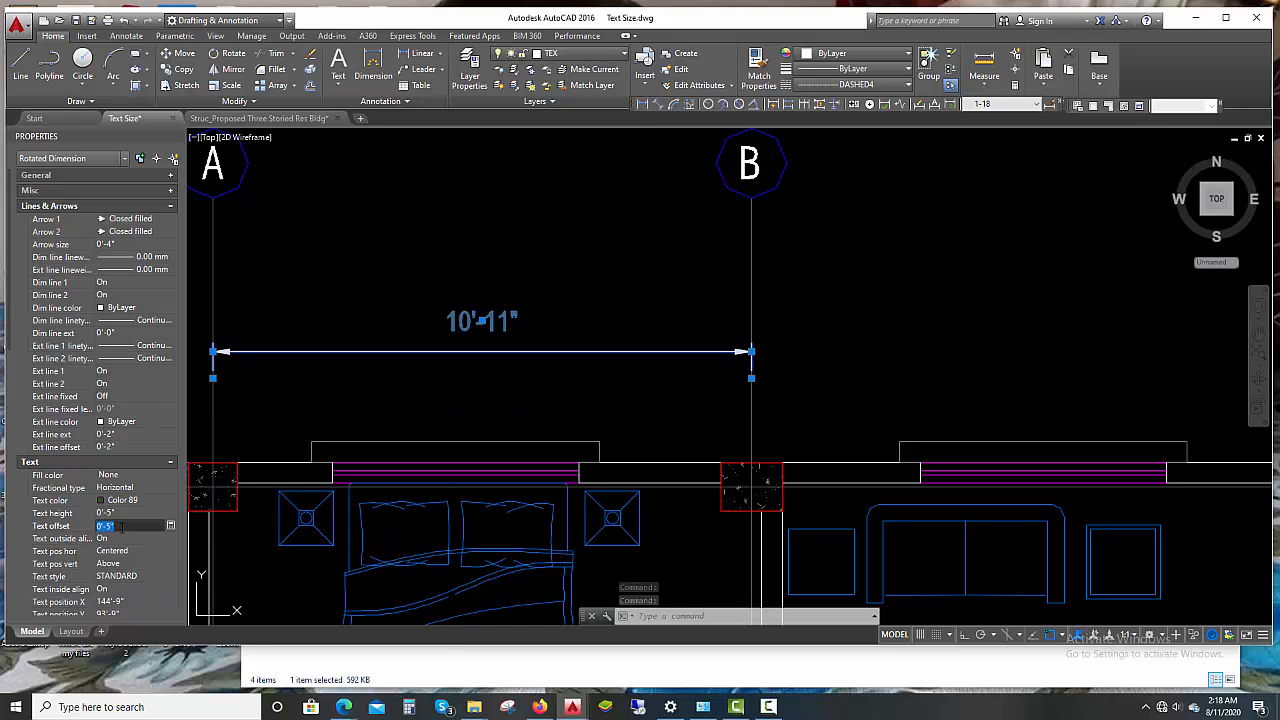
type("2")
key("Return")
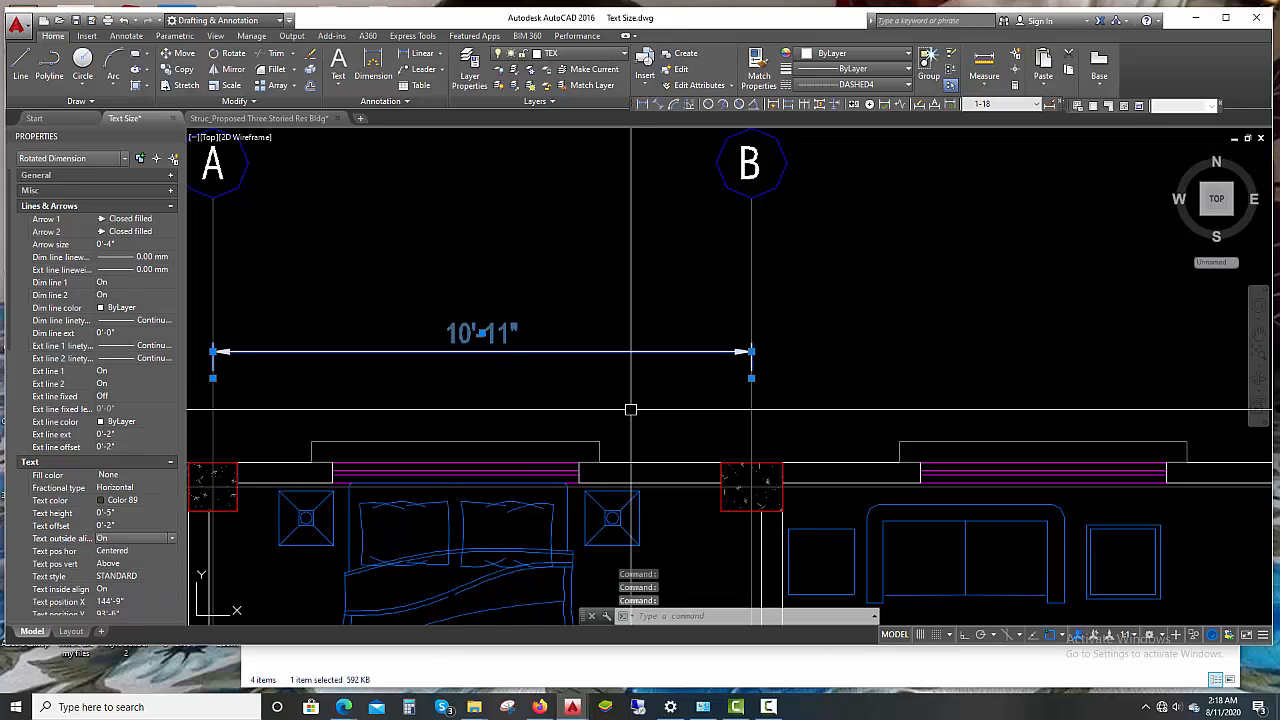
key("Escape")
scroll(630, 409, "down", 4)
scroll(569, 369, "up", 4)
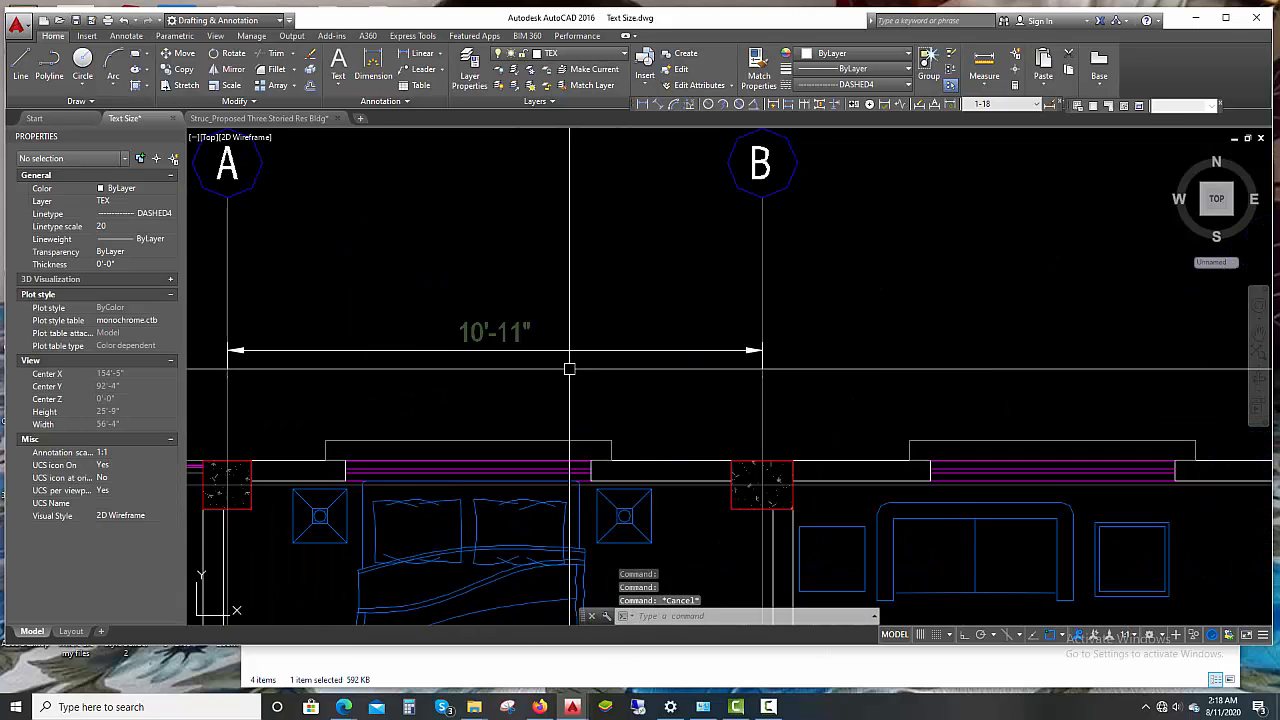
middle_click_drag(569, 369, 559, 408)
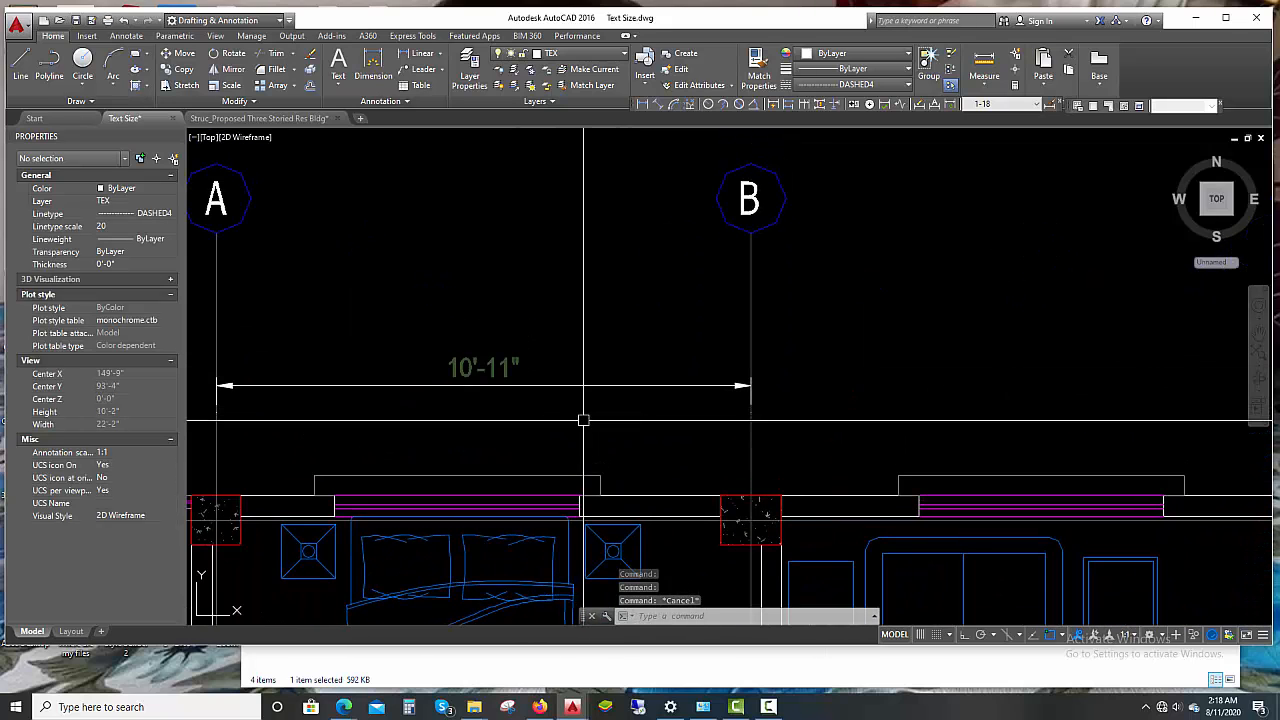
Continue the dimension chain from grid line B to C, D and the first unlabelled grid line beyond D
left_click(802, 104)
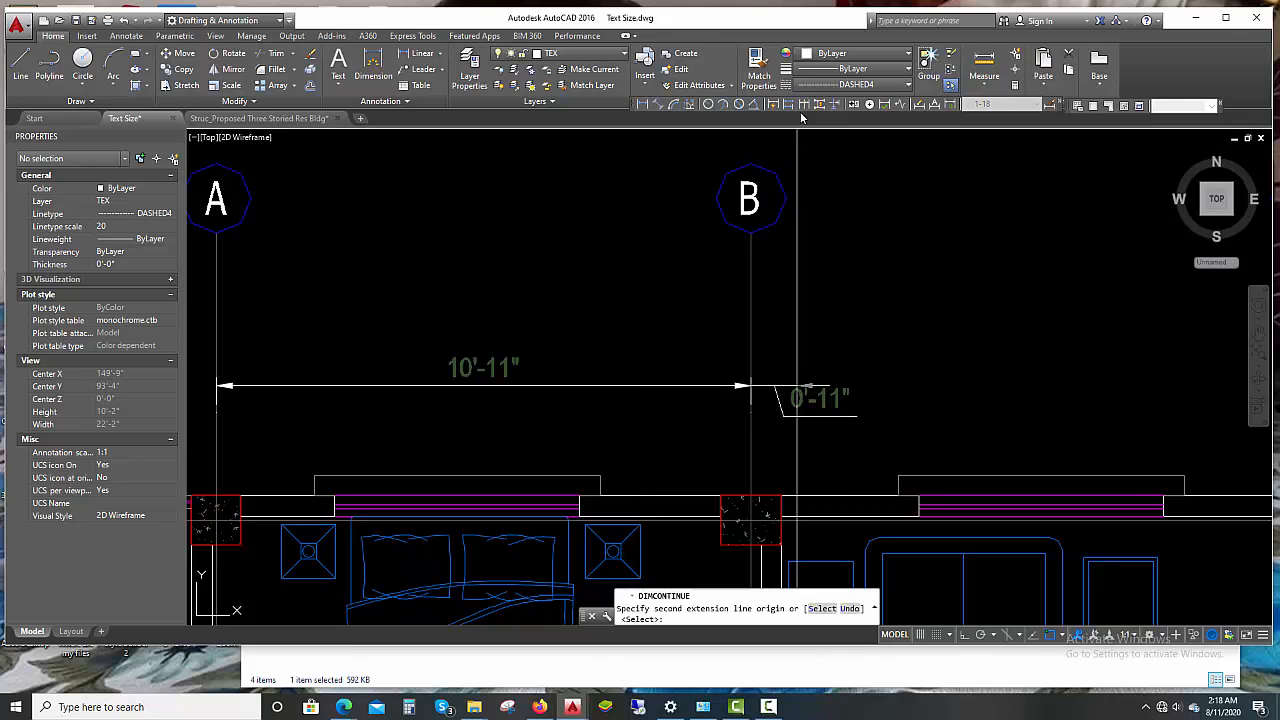
scroll(808, 332, "down", 2)
middle_click_drag(1136, 405, 776, 397)
left_click(776, 397)
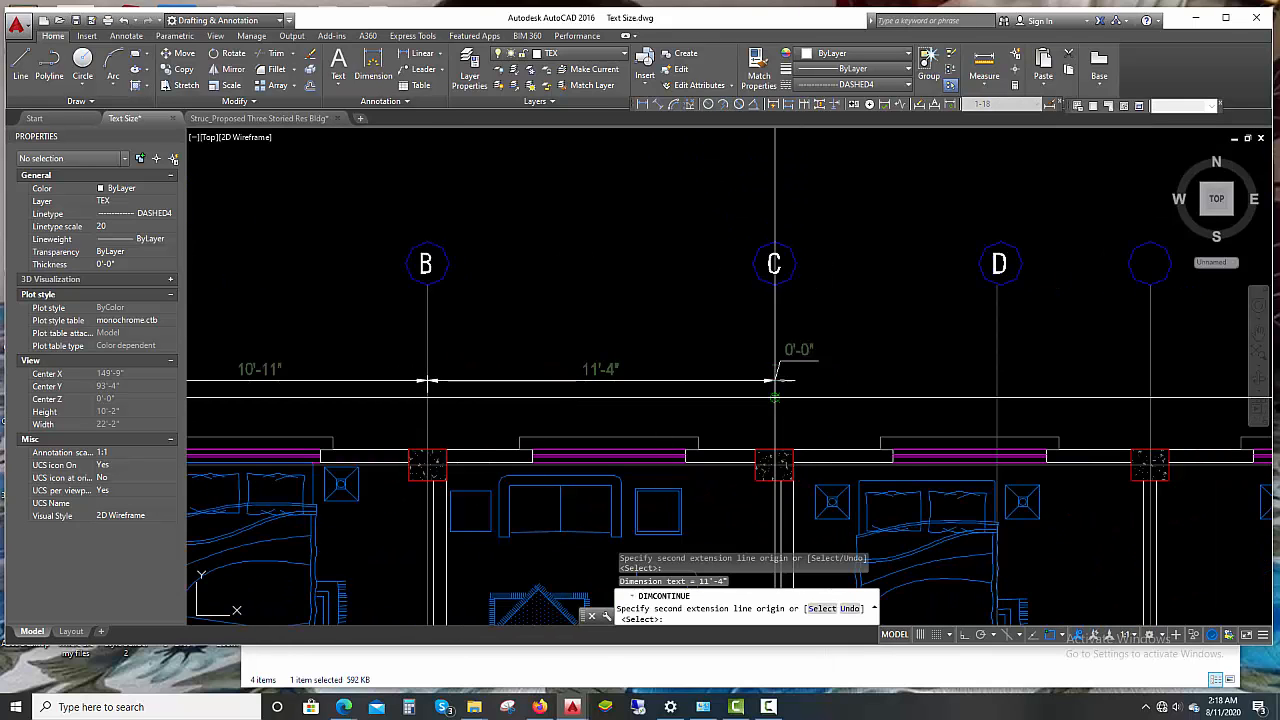
left_click(998, 398)
middle_click_drag(947, 396, 708, 380)
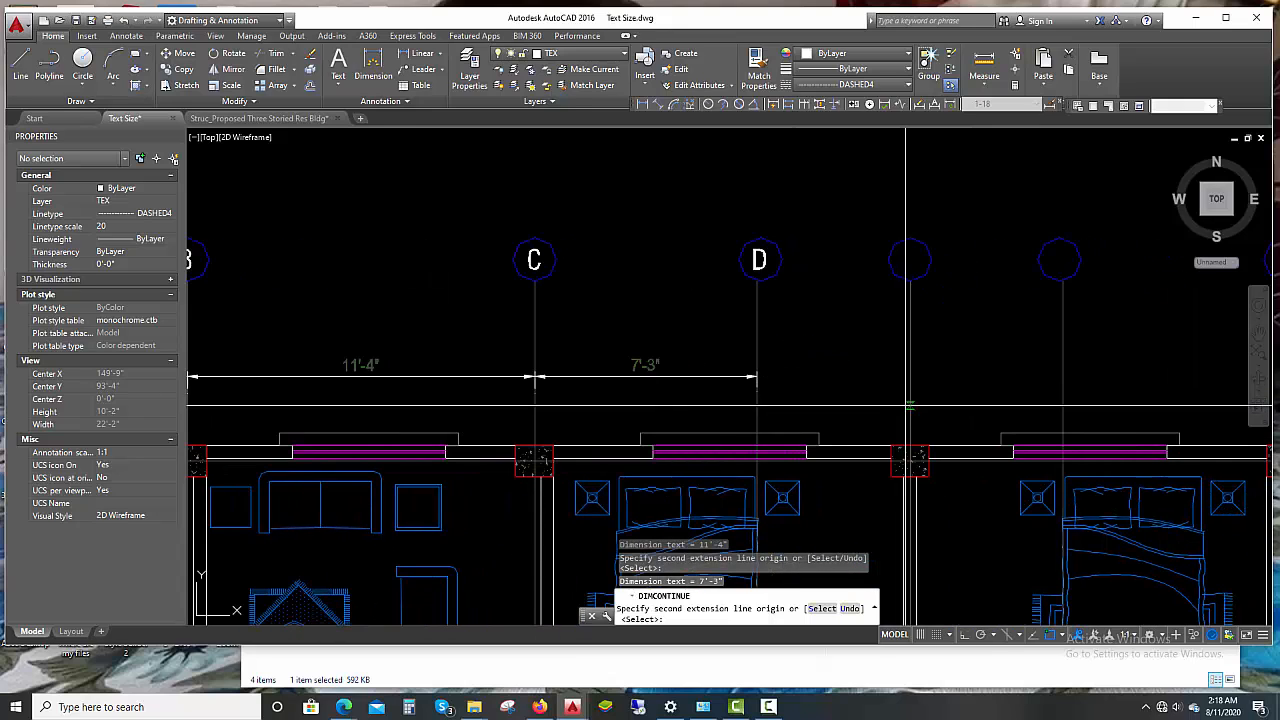
left_click(914, 343)
scroll(914, 343, "down", 4)
key("Escape")
scroll(934, 391, "down", 5)
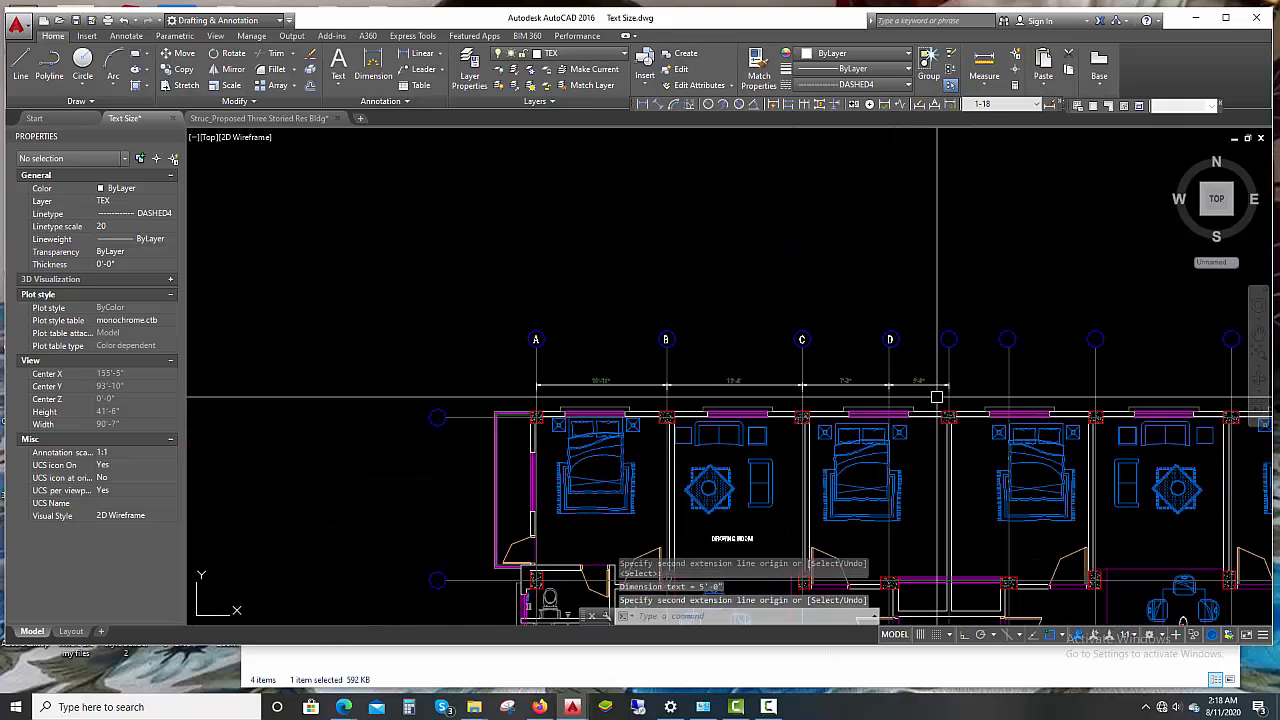
scroll(657, 378, "up", 1)
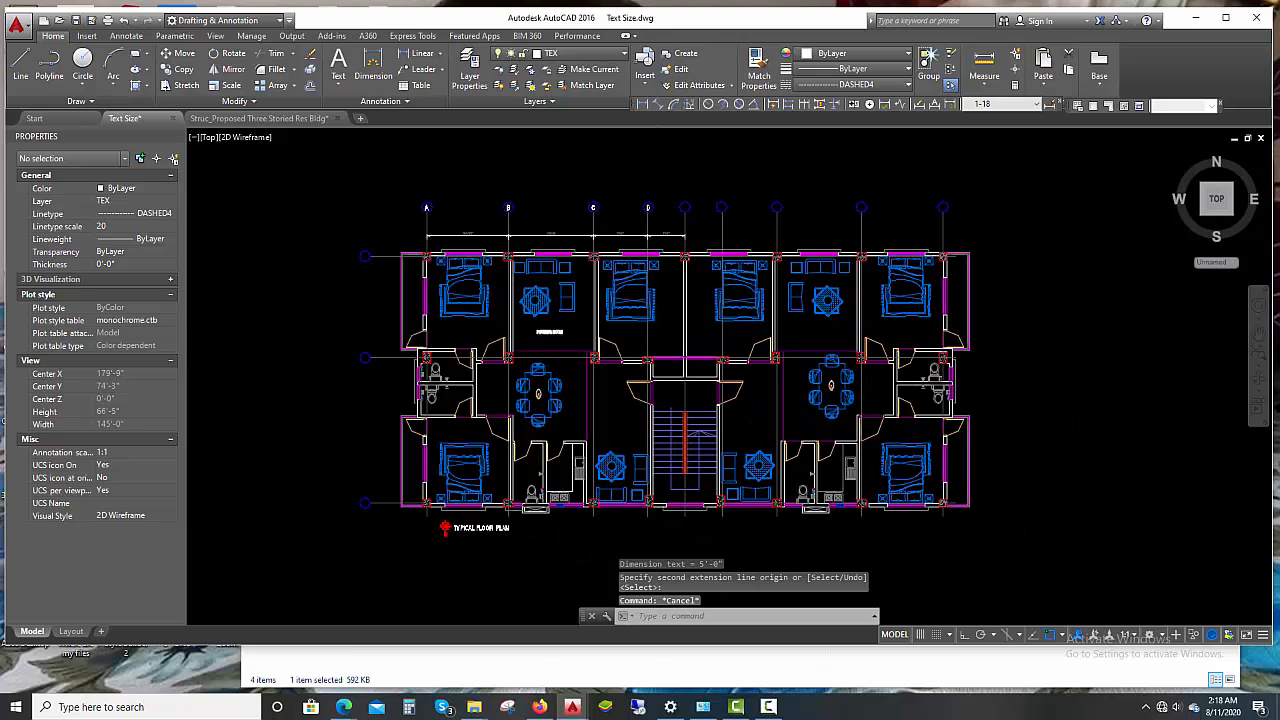
scroll(603, 414, "down", 2)
scroll(621, 440, "up", 1)
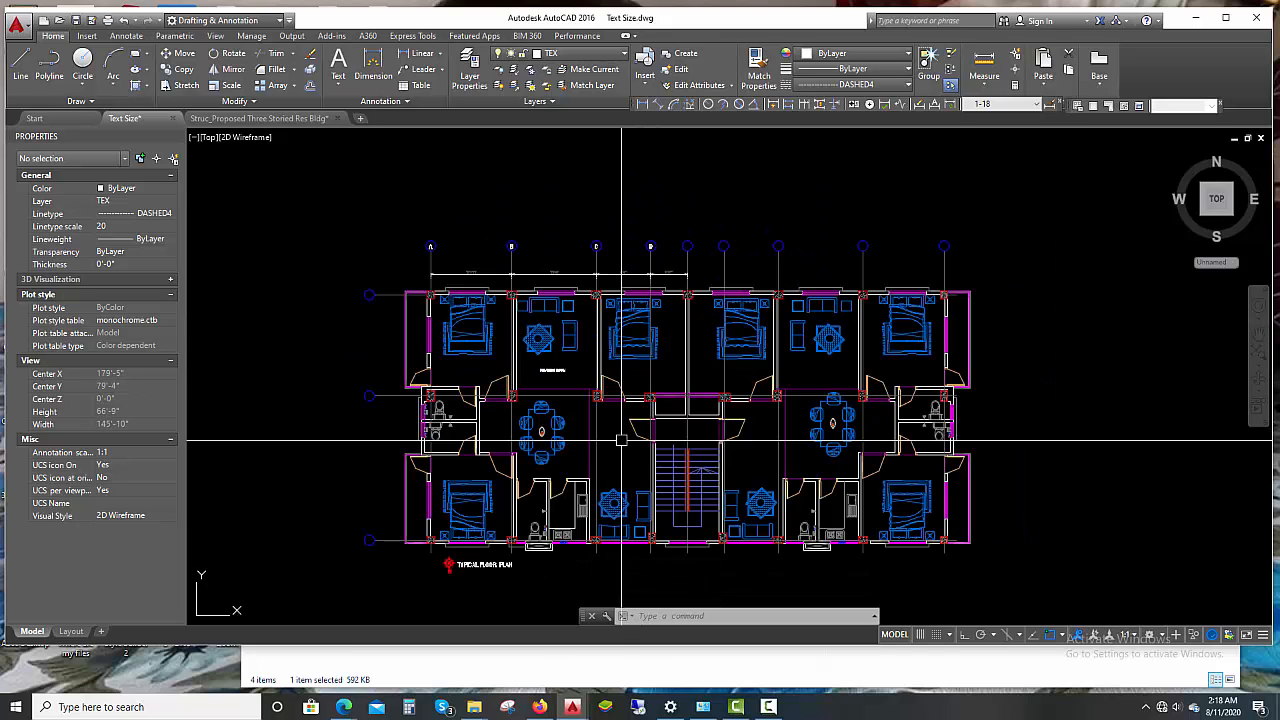